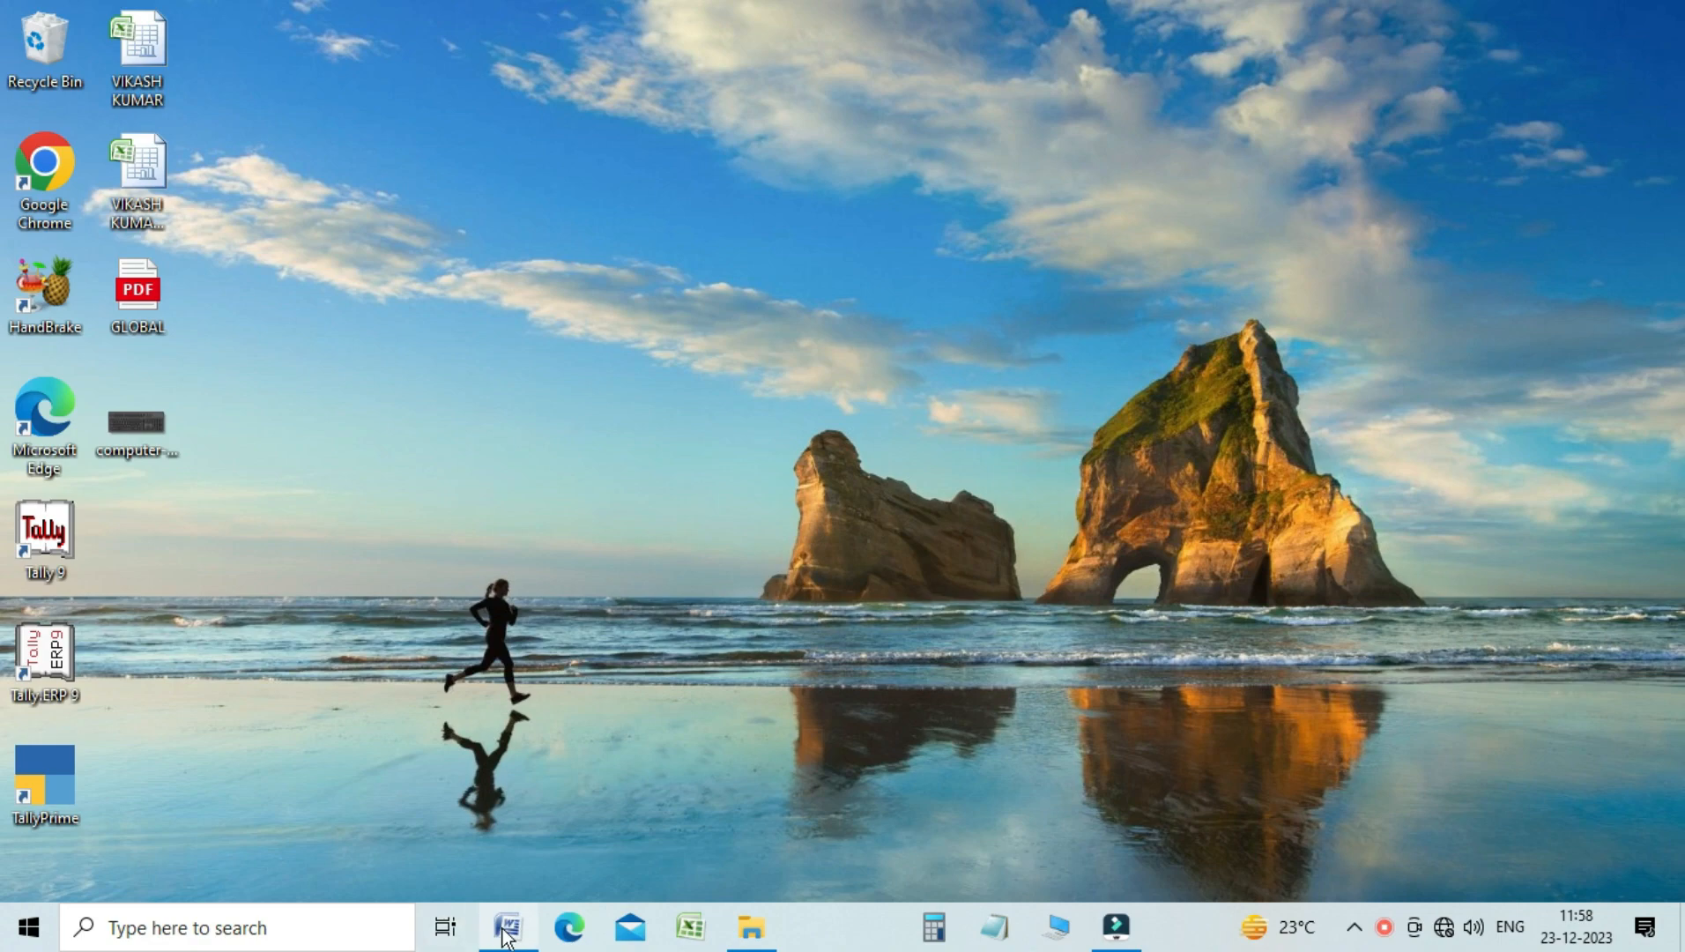
Switch to the FORMULA document in Word and bring the whole marks sheet table into view
{"action": "left_click", "coordinate": [503, 846]}
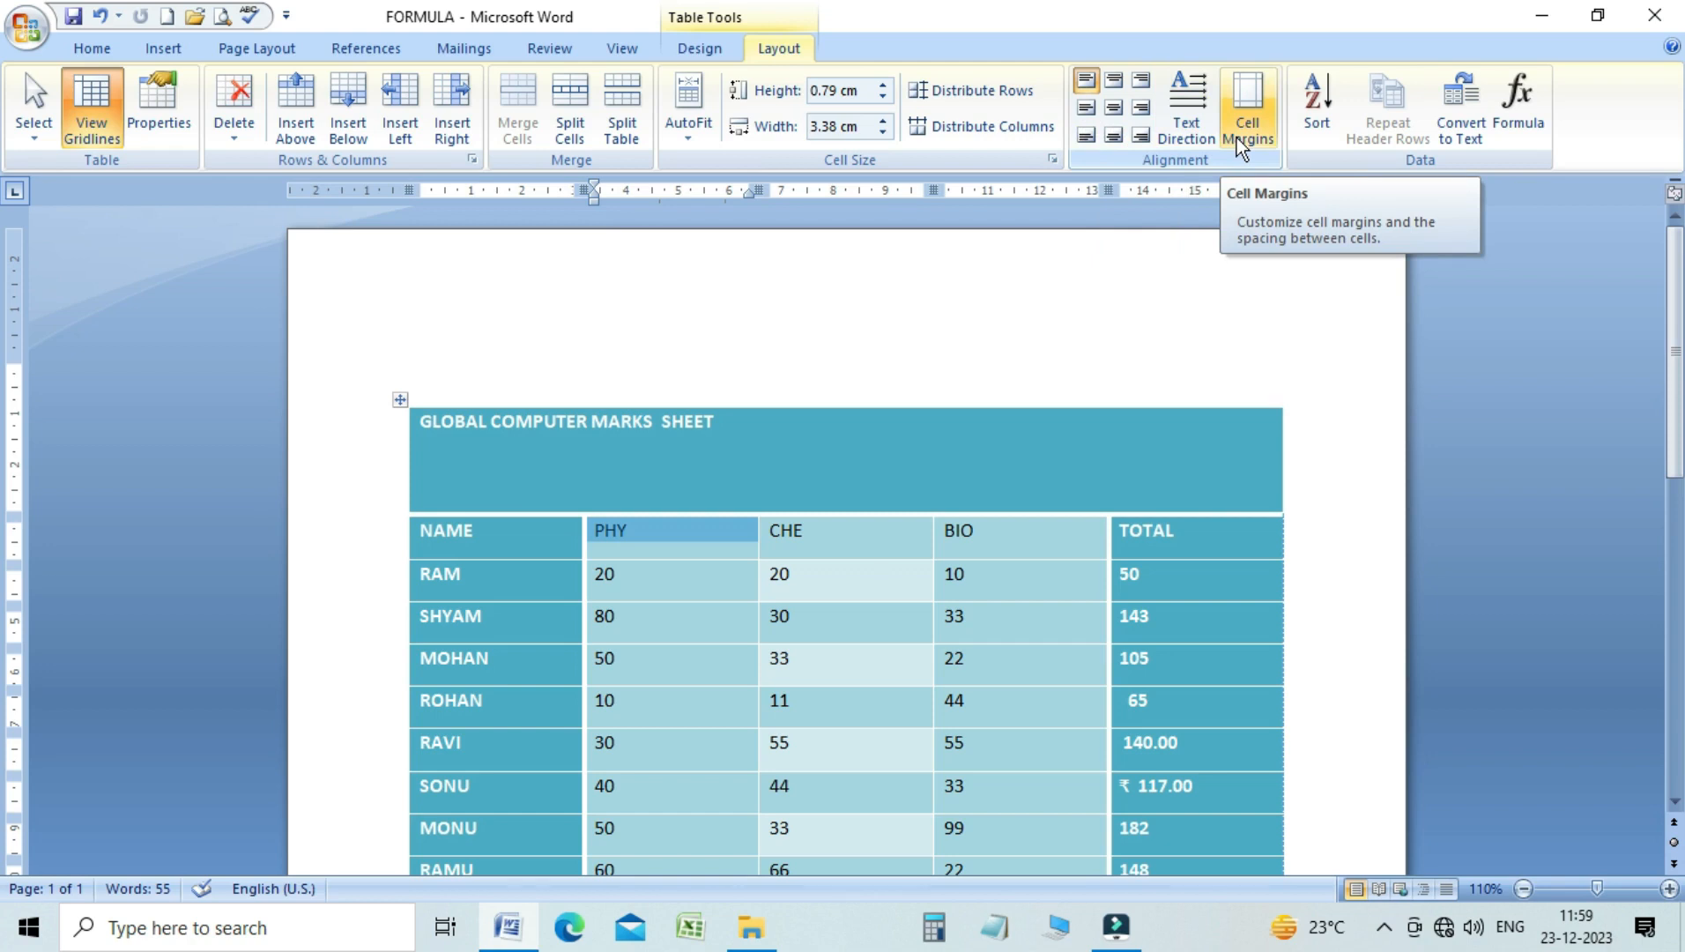
{"action": "left_click", "coordinate": [663, 471]}
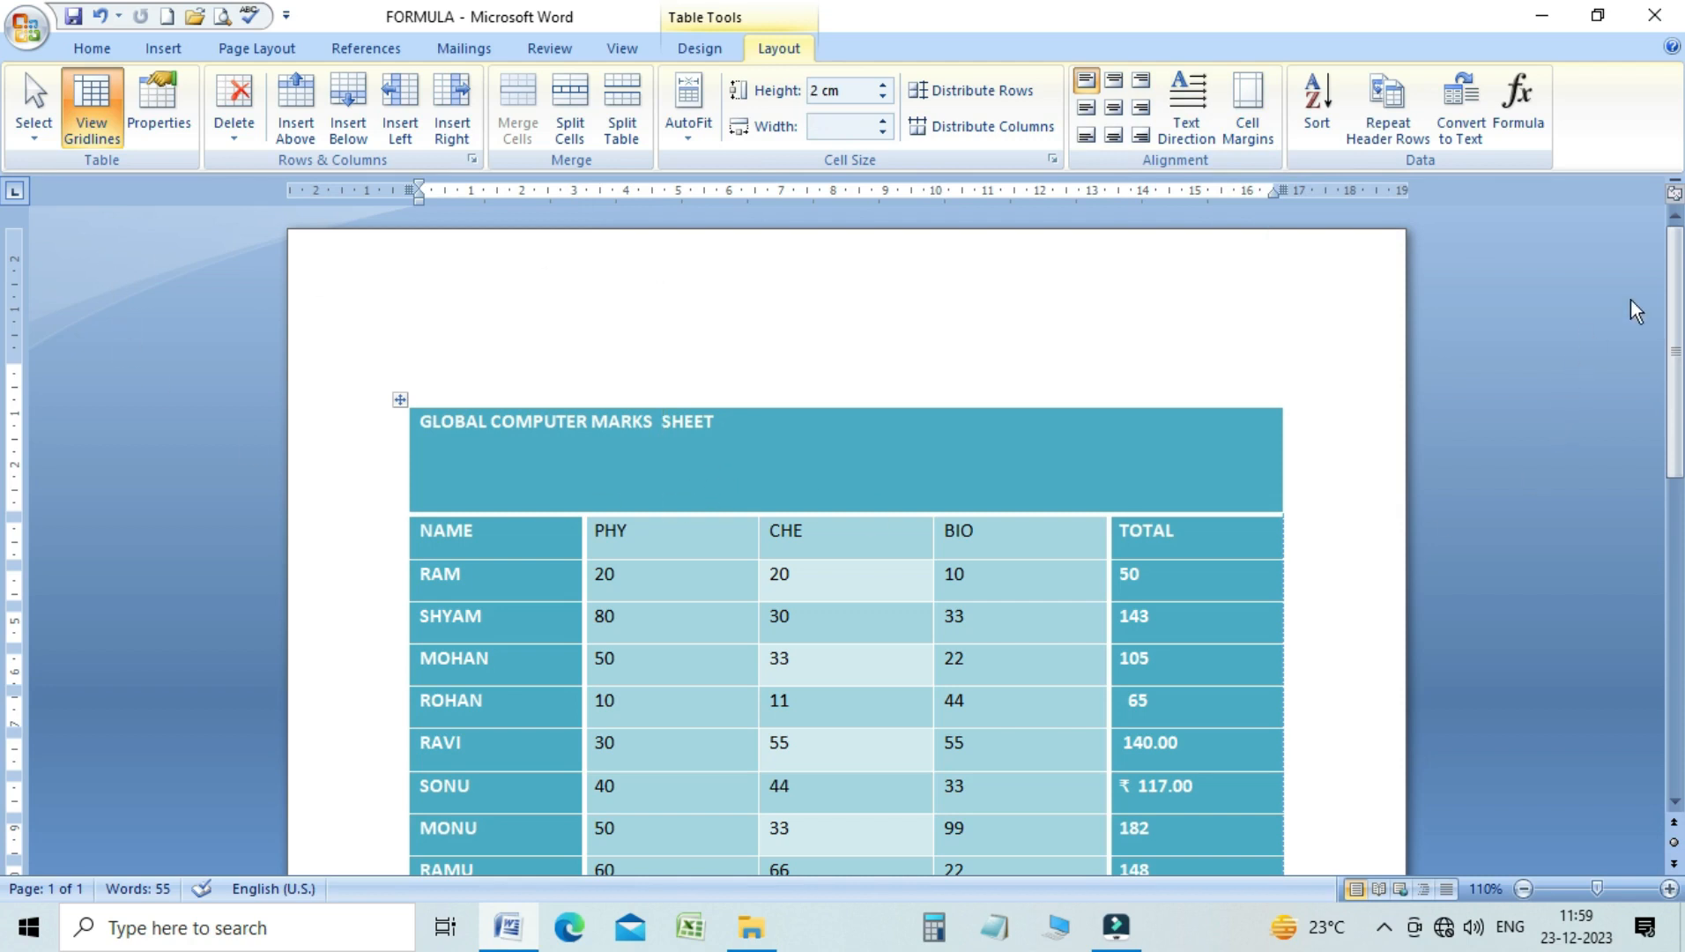
{"action": "mouse_move", "coordinate": [1677, 280]}
{"action": "left_mouse_down"}
{"action": "mouse_move", "coordinate": [1675, 357]}
{"action": "mouse_move", "coordinate": [1673, 308]}
{"action": "left_mouse_up"}
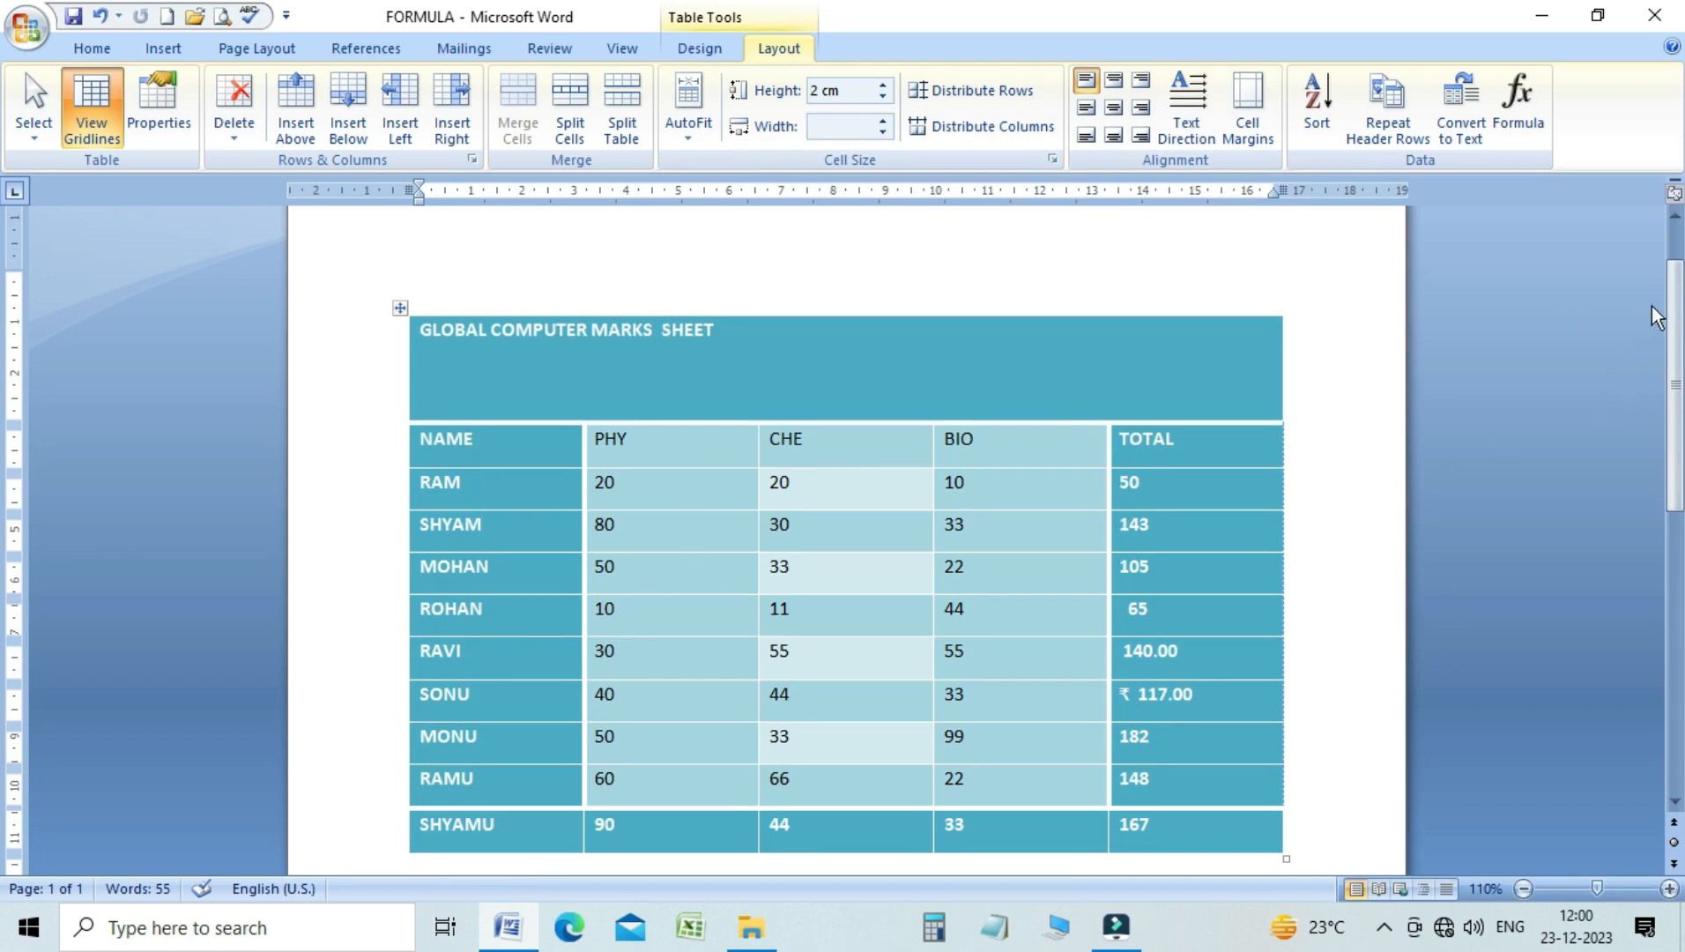
{"action": "left_click_drag", "start_coordinate": [1671, 289], "coordinate": [1628, 322]}
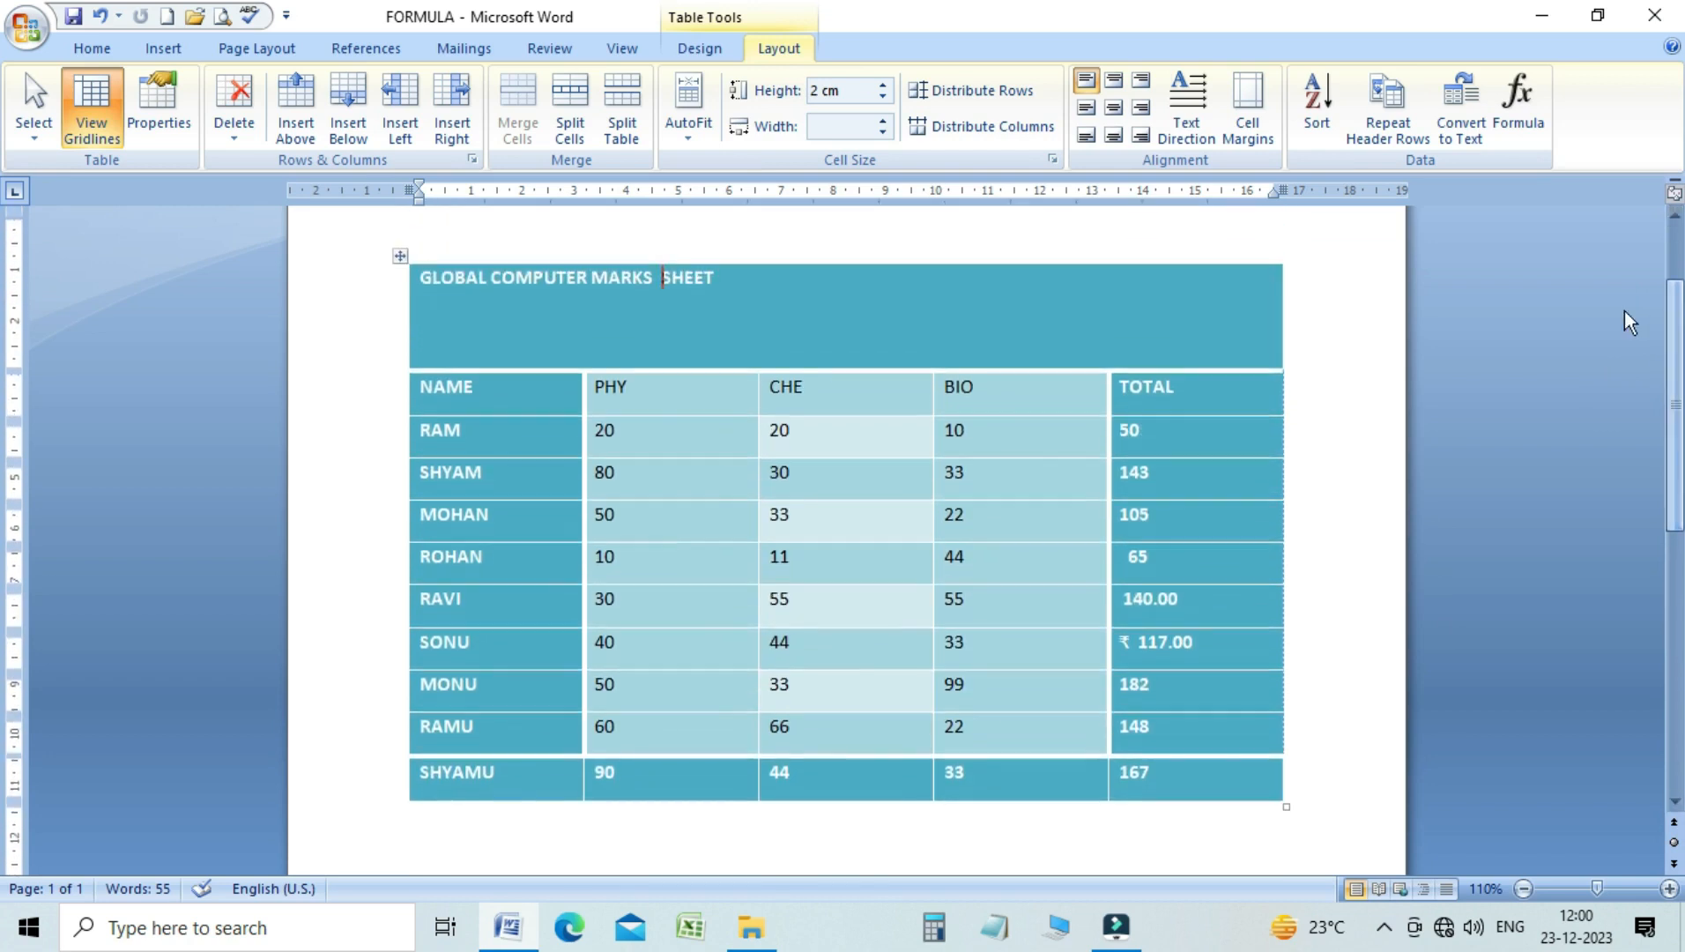
{"action": "left_click", "coordinate": [861, 388]}
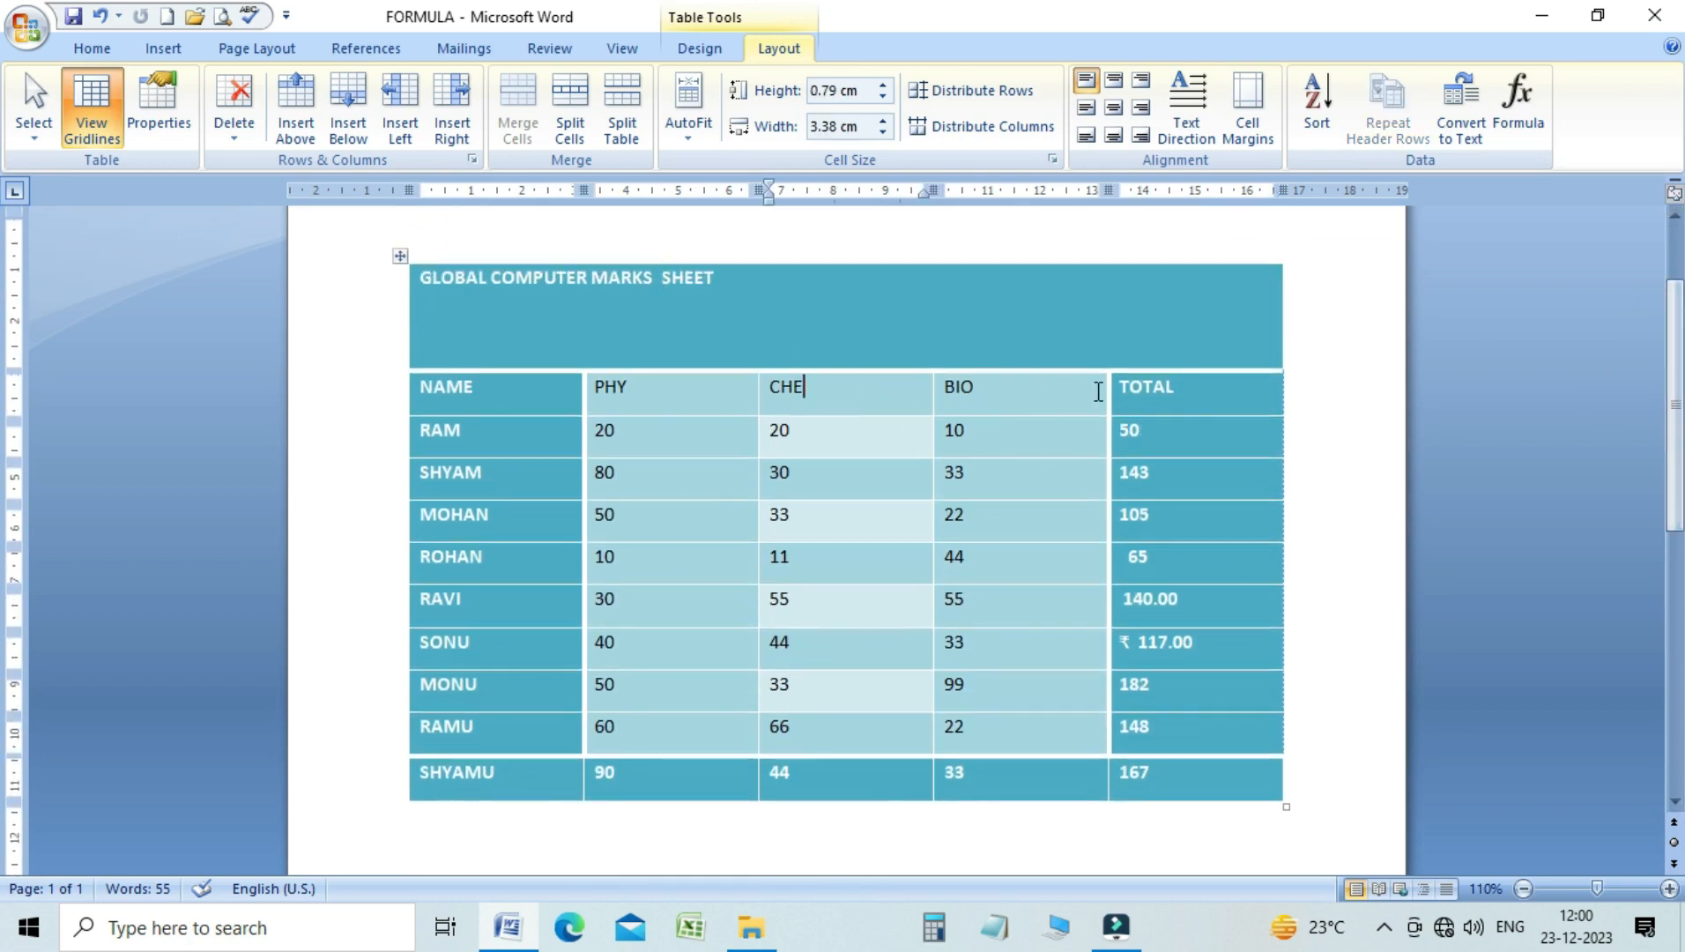
{"action": "left_click", "coordinate": [1174, 403]}
Try the Align Top Left, Align Center Left and Align Bottom Left settings in turn on the table's title row
{"action": "left_click", "coordinate": [766, 298]}
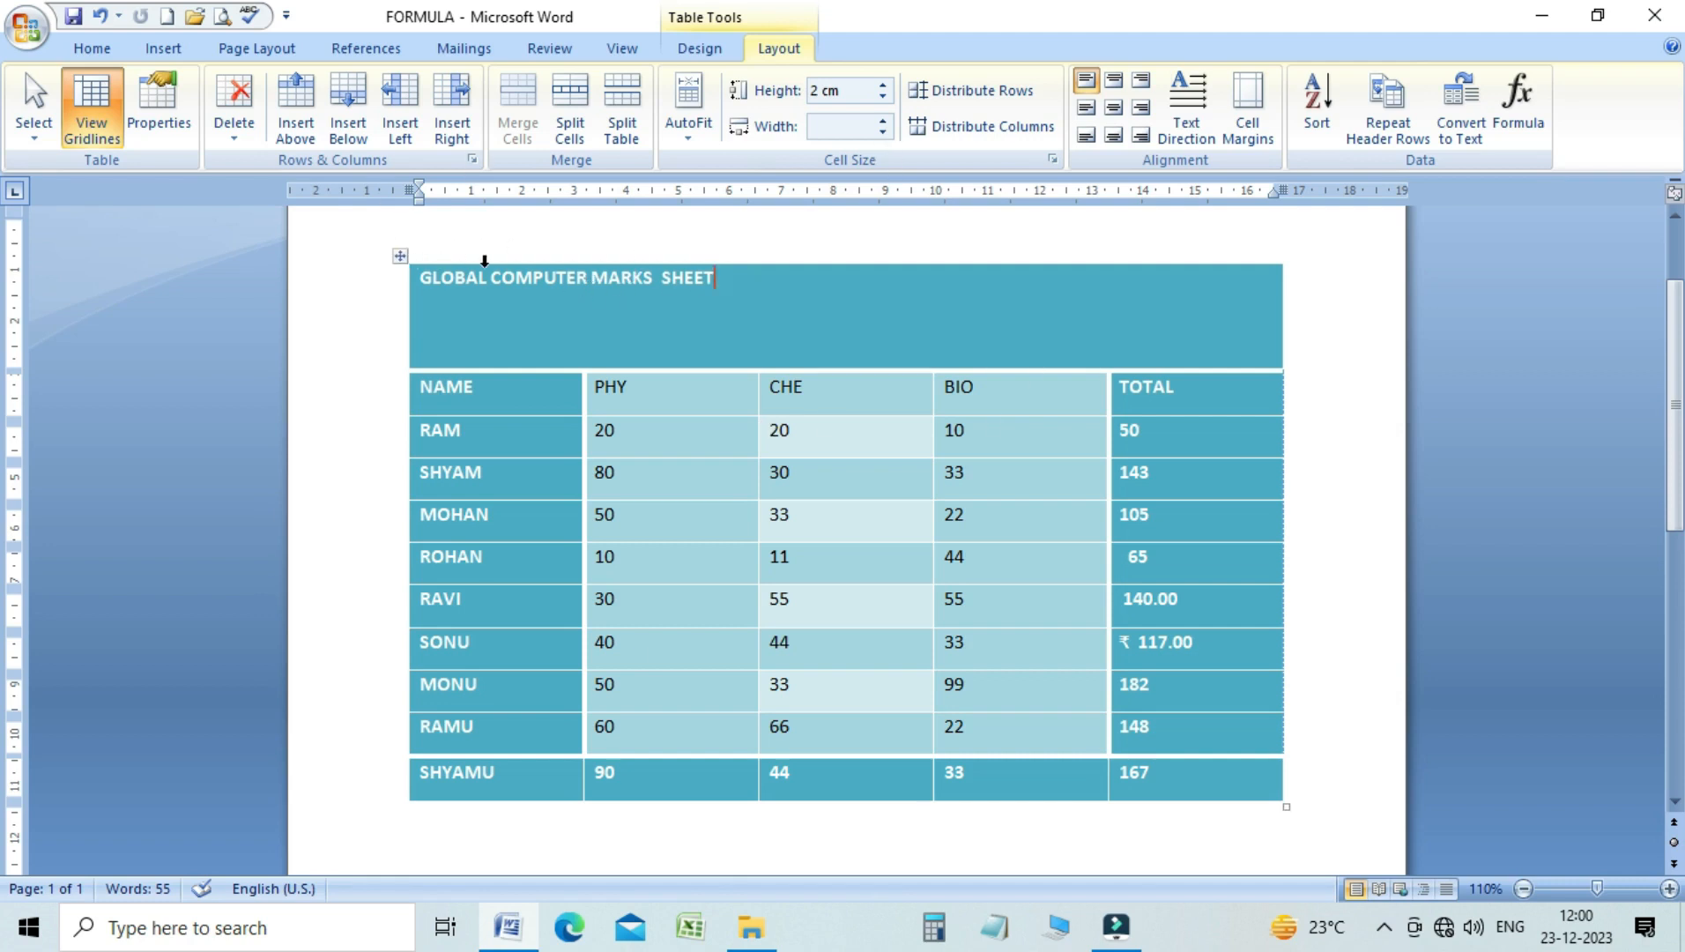
{"action": "left_click", "coordinate": [1080, 86]}
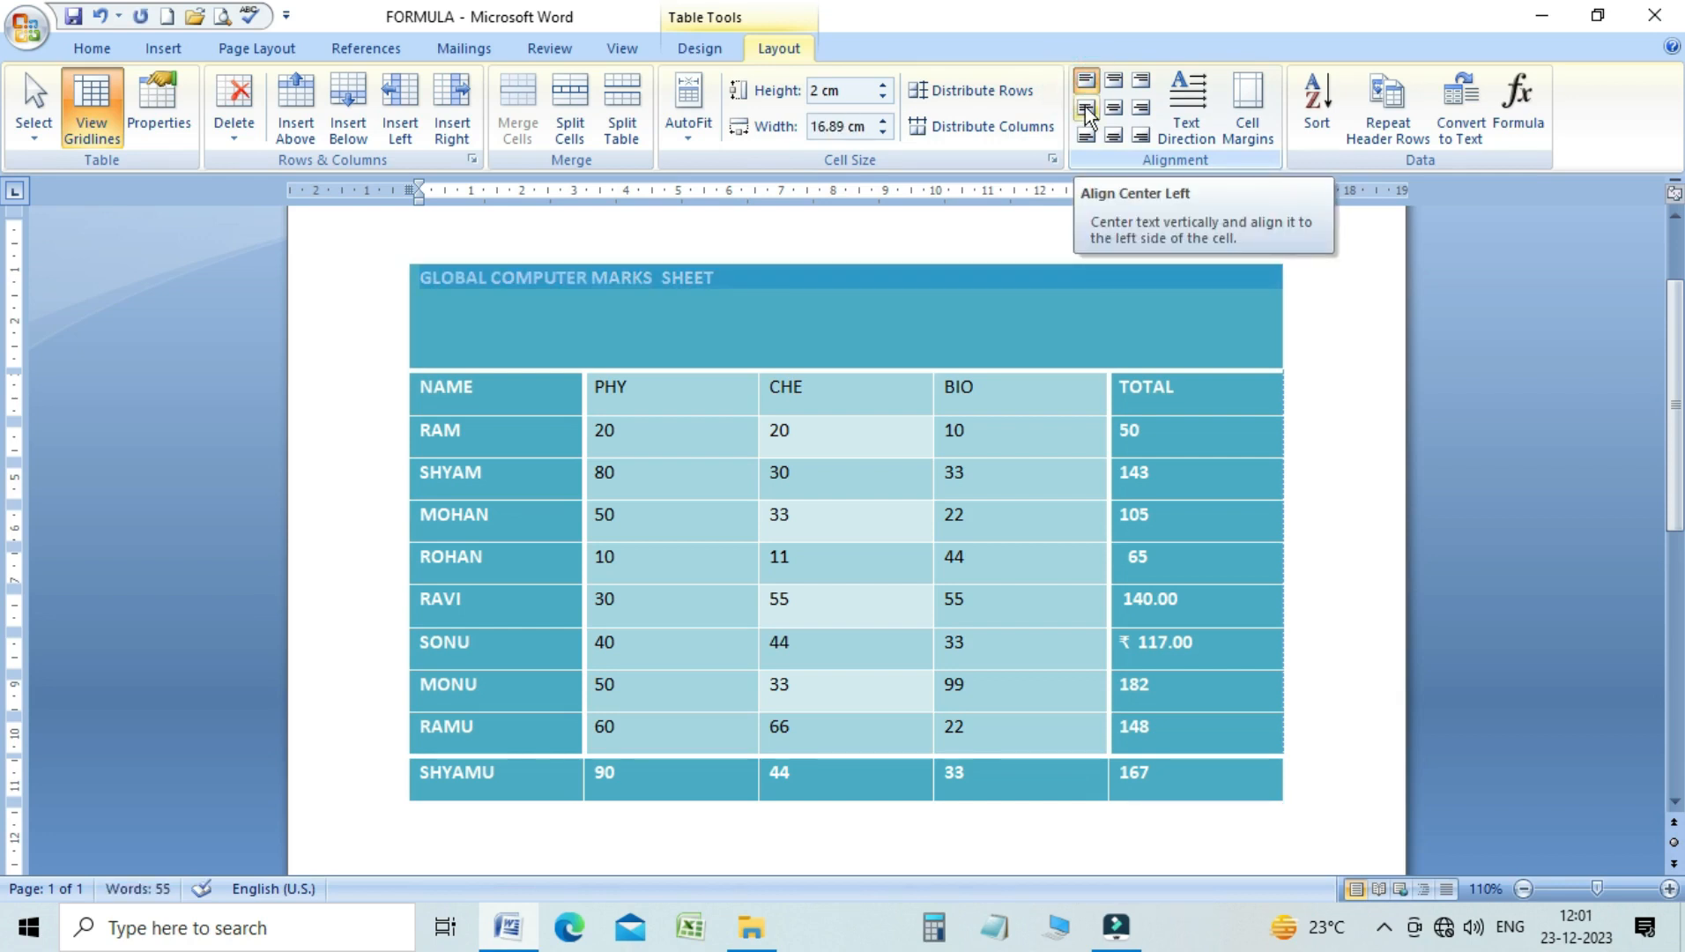
{"action": "left_click", "coordinate": [1085, 109]}
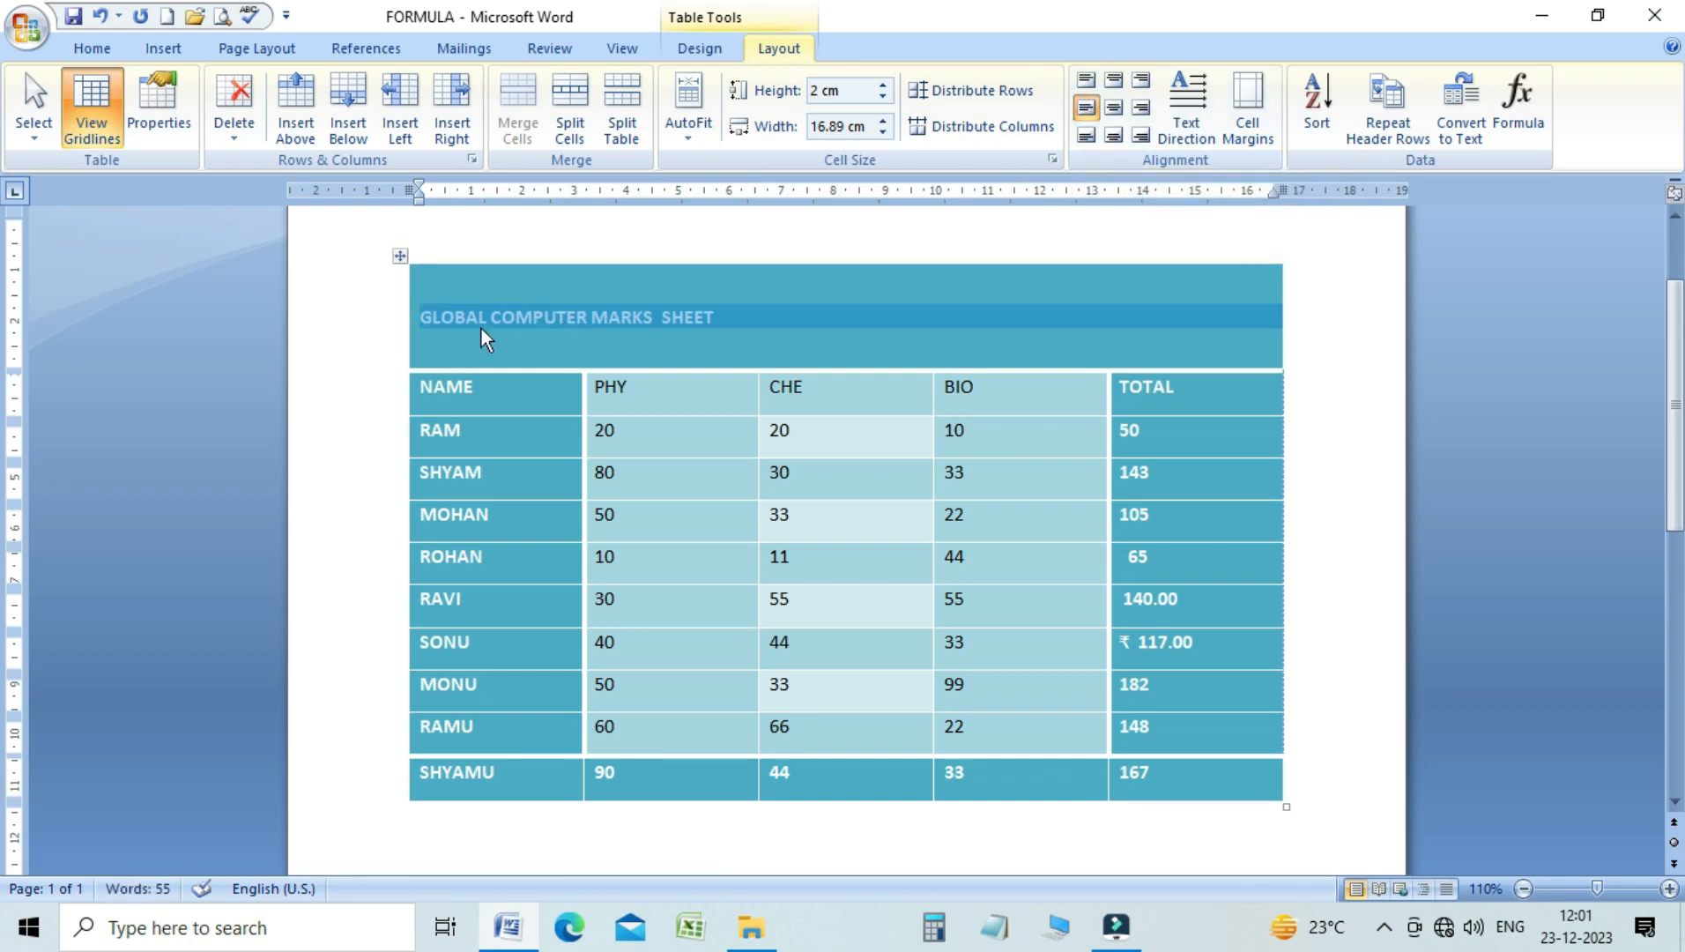
{"action": "left_click", "coordinate": [1088, 137]}
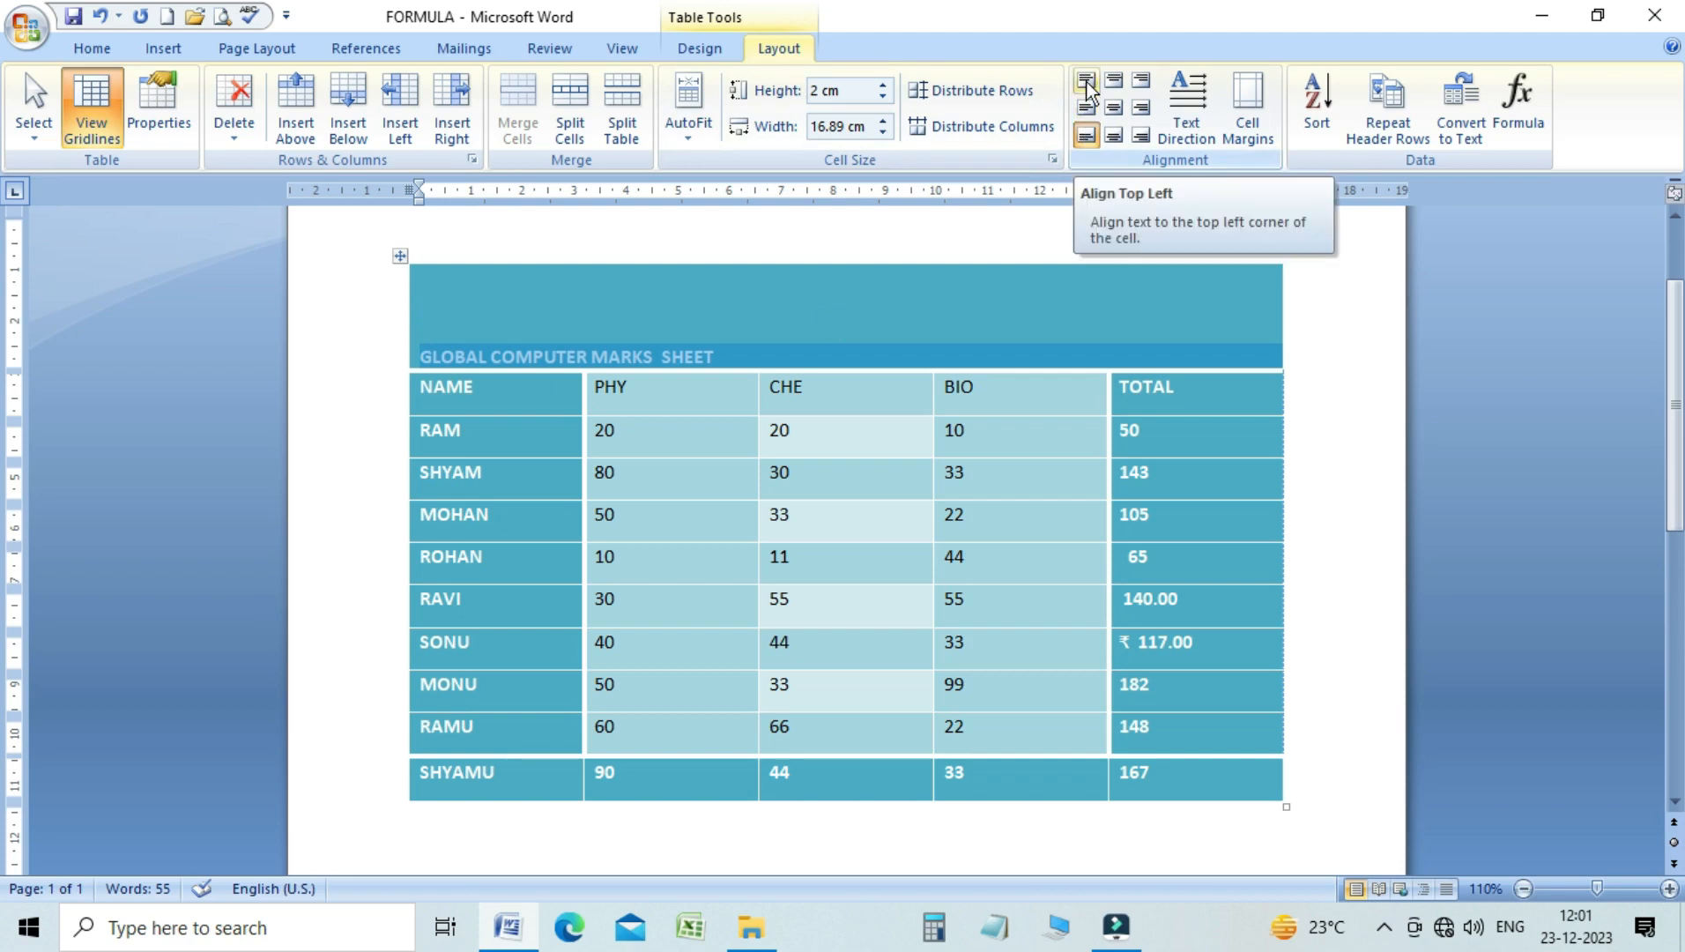
{"action": "left_click", "coordinate": [1087, 137]}
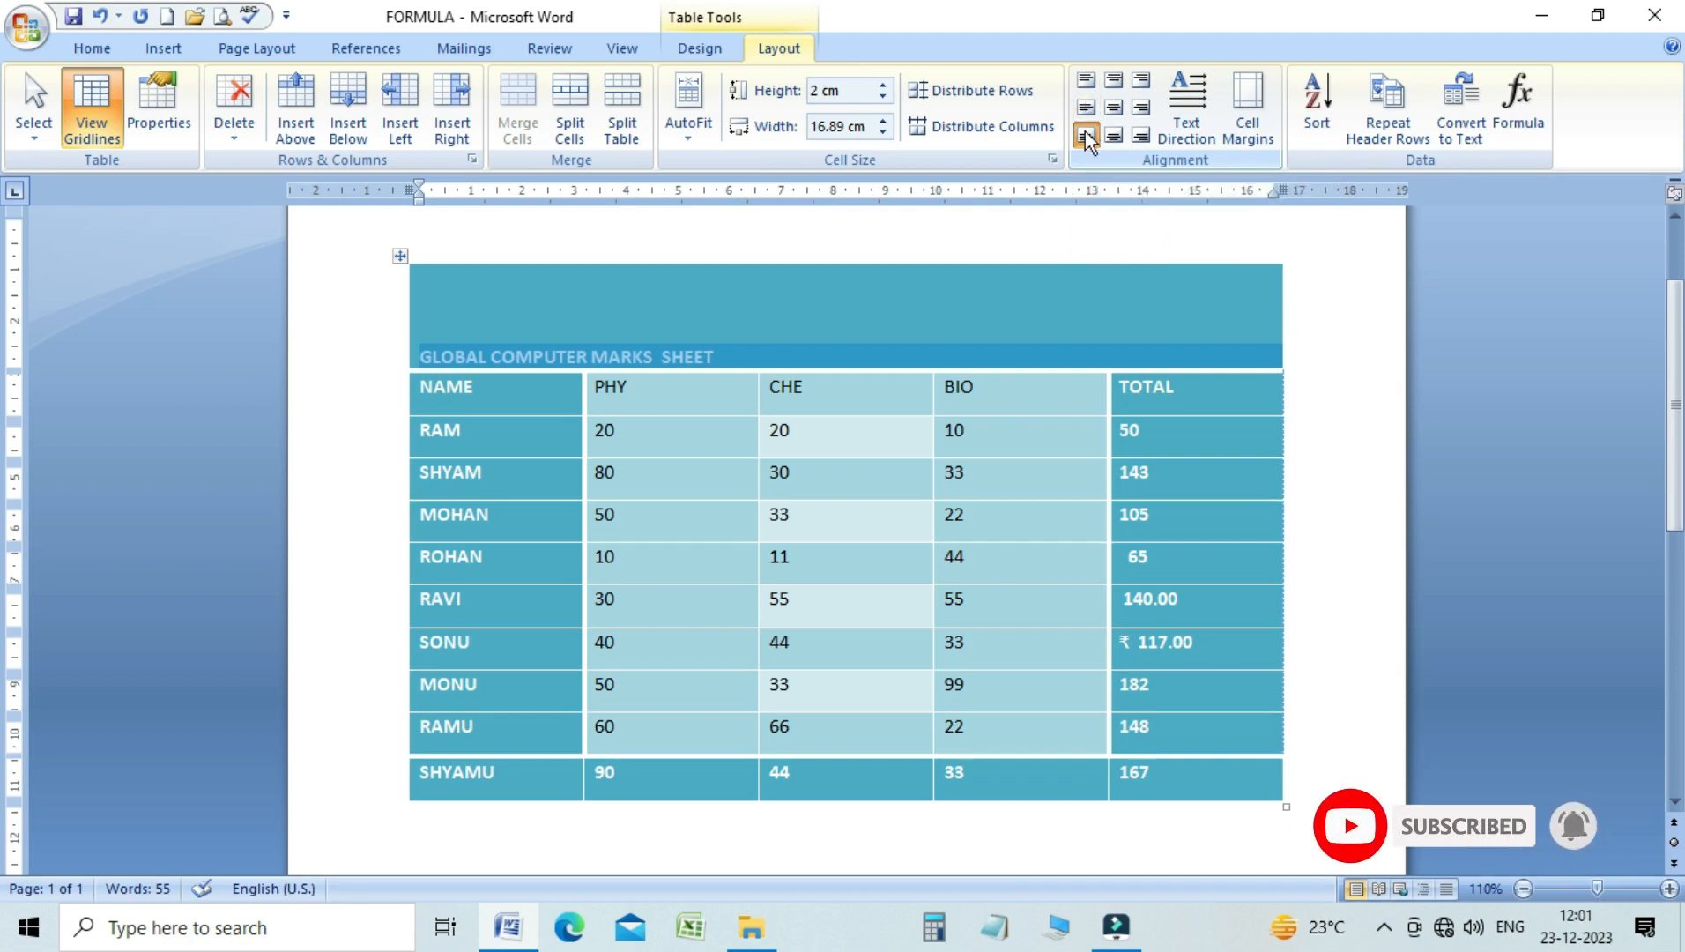
Try the Align Top Center, Align Center and Align Bottom Center settings in turn on the table's title row
{"action": "left_click", "coordinate": [1112, 88]}
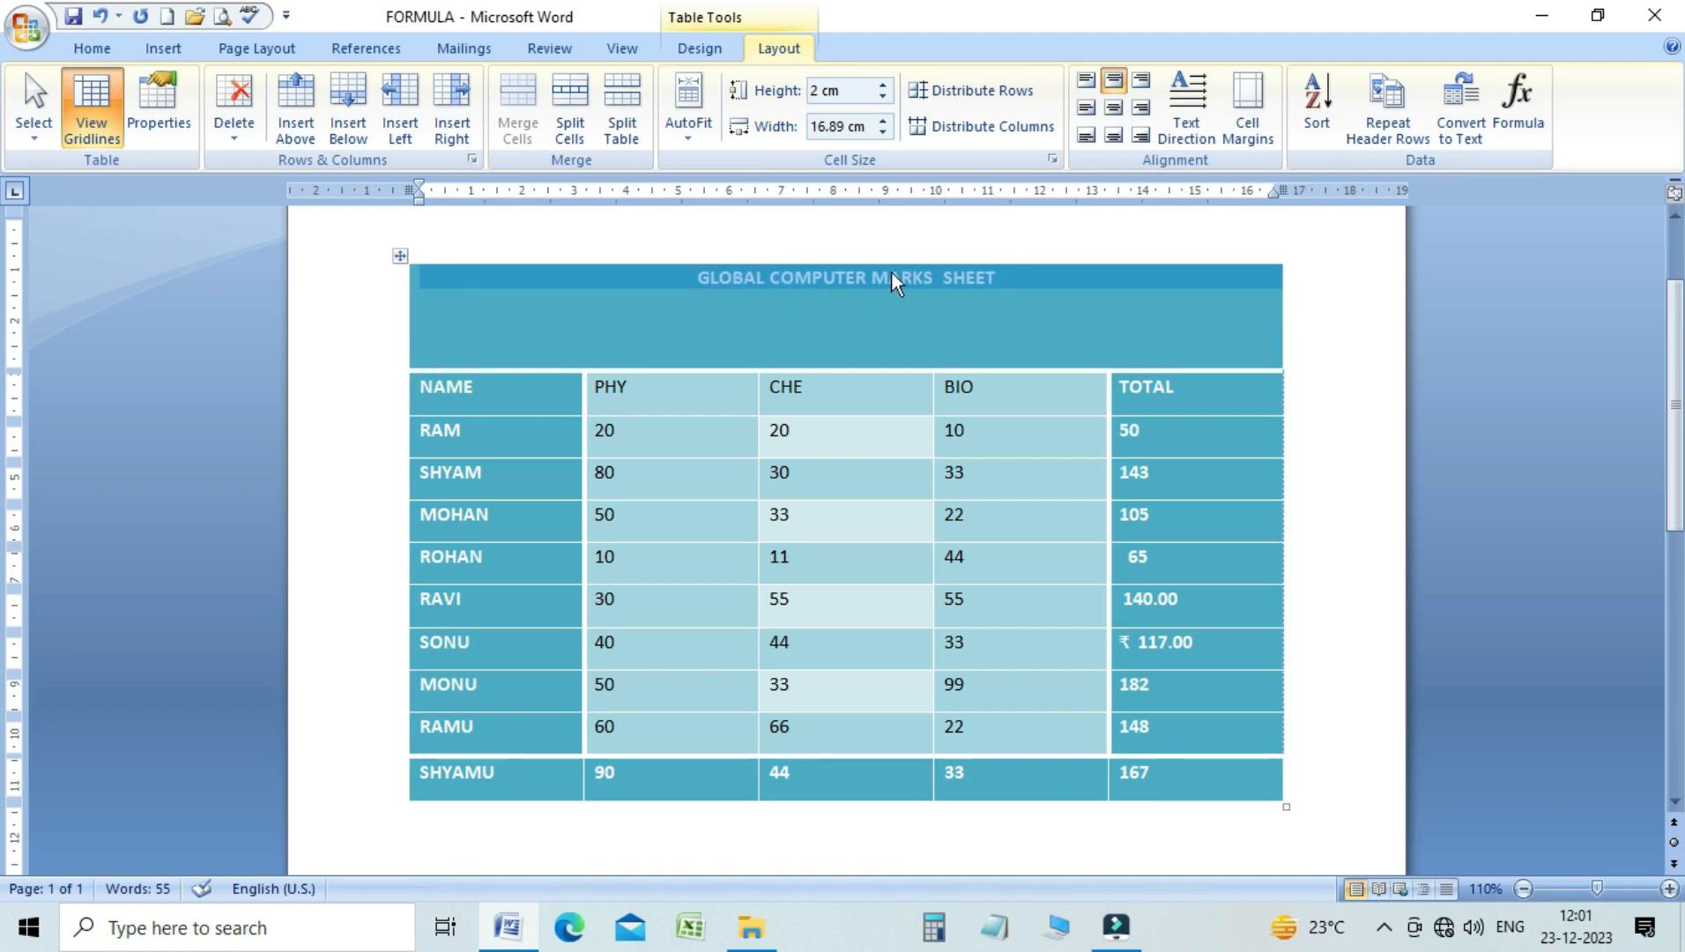
{"action": "left_click", "coordinate": [1113, 112]}
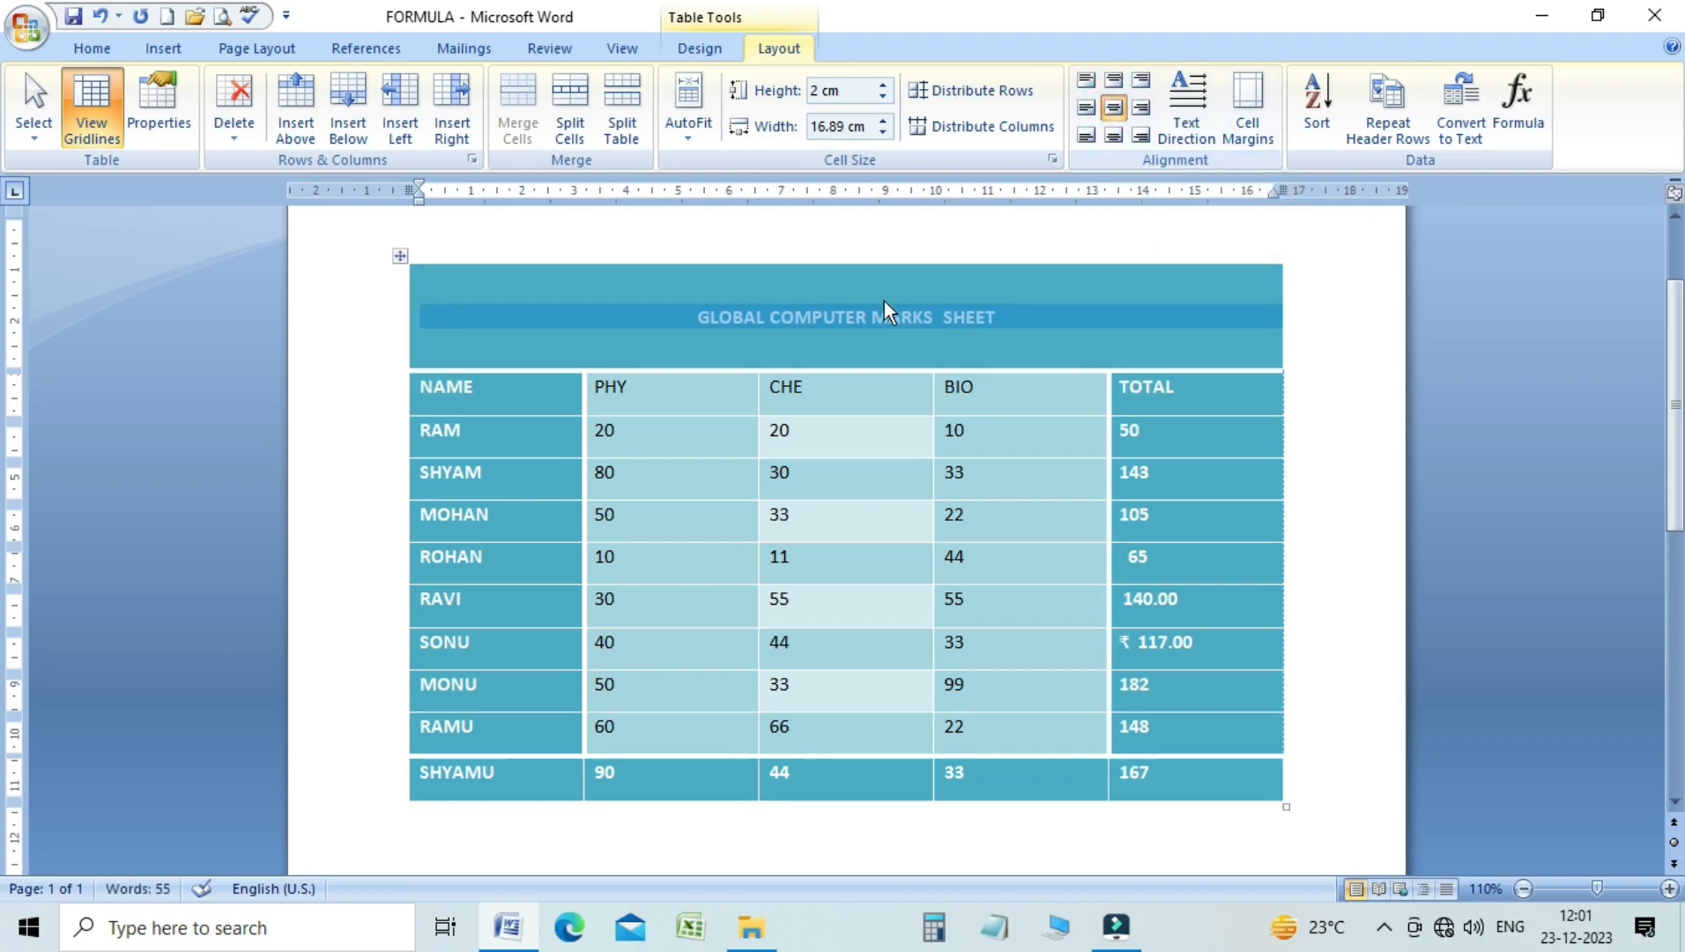
{"action": "left_click", "coordinate": [1115, 137]}
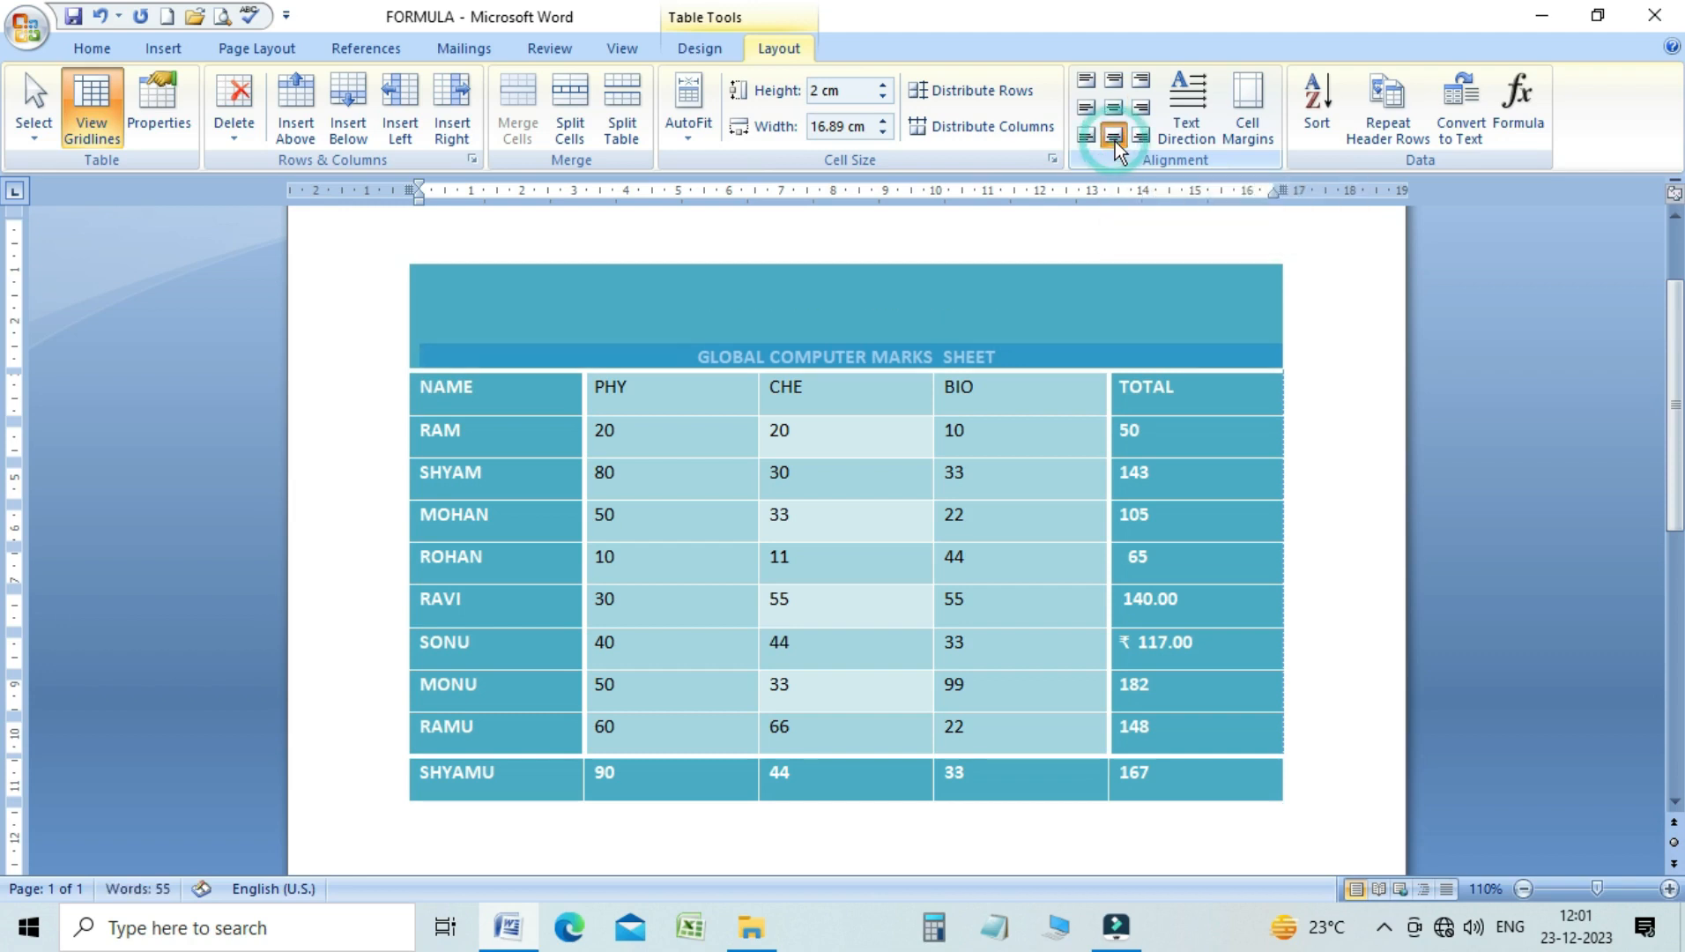
Try the Align Top Right, Align Center Right and Align Bottom Right settings in turn on the table's title row
{"action": "left_click", "coordinate": [1139, 85]}
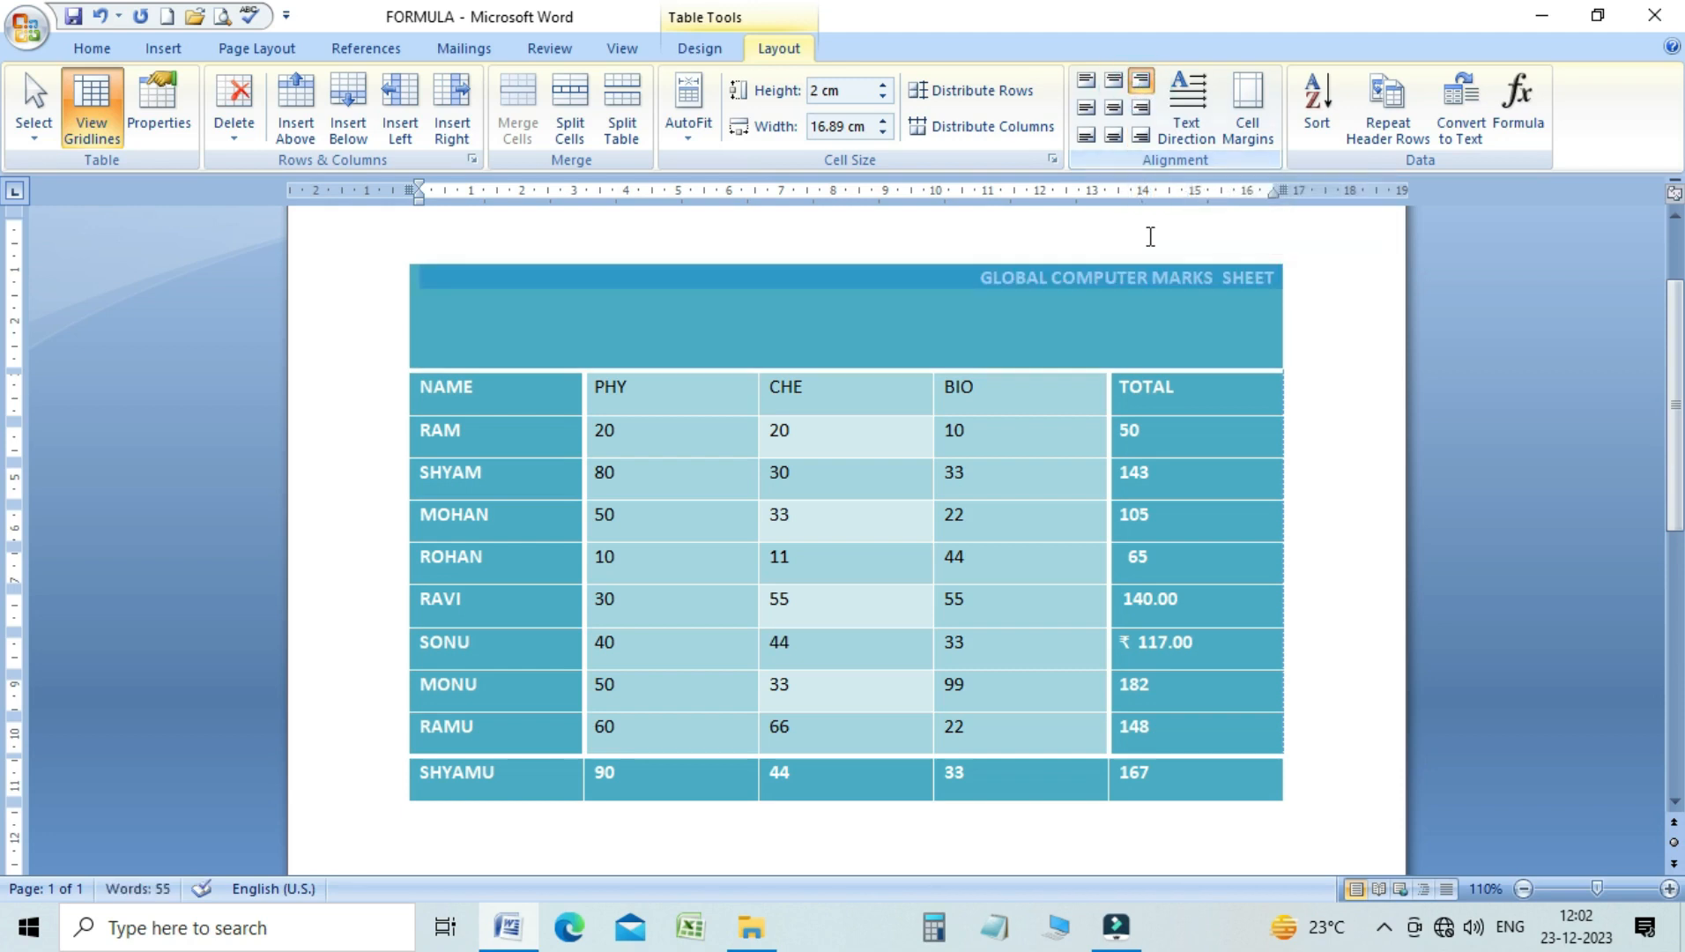
{"action": "left_click", "coordinate": [1141, 109]}
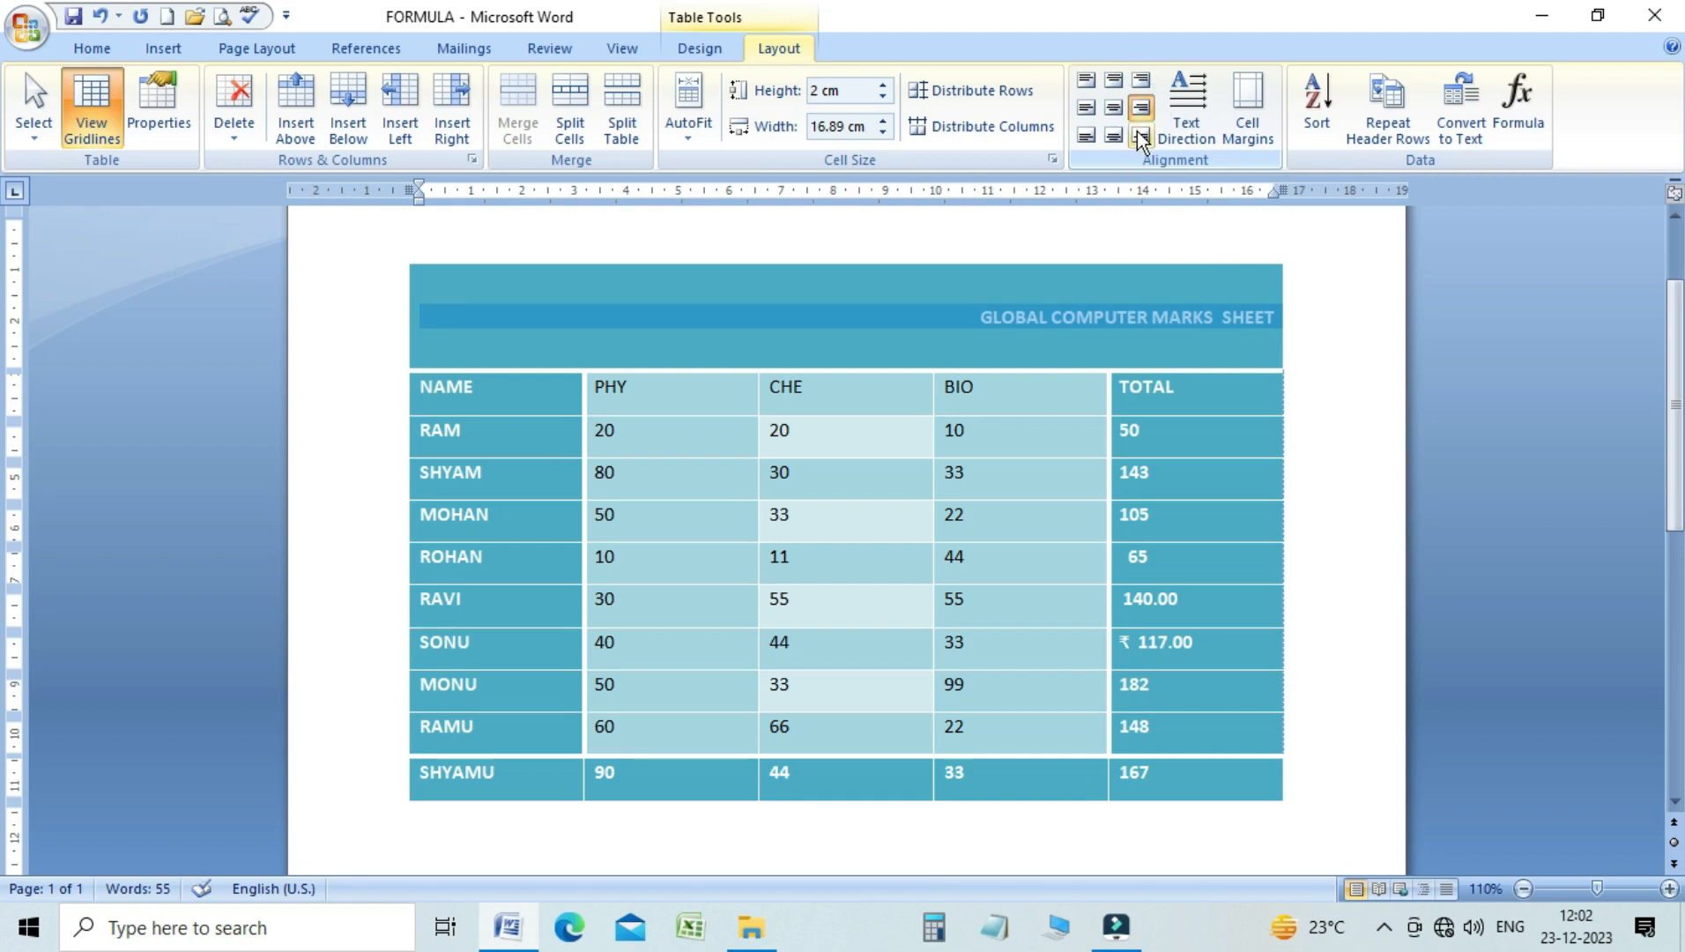
{"action": "left_click", "coordinate": [1141, 138]}
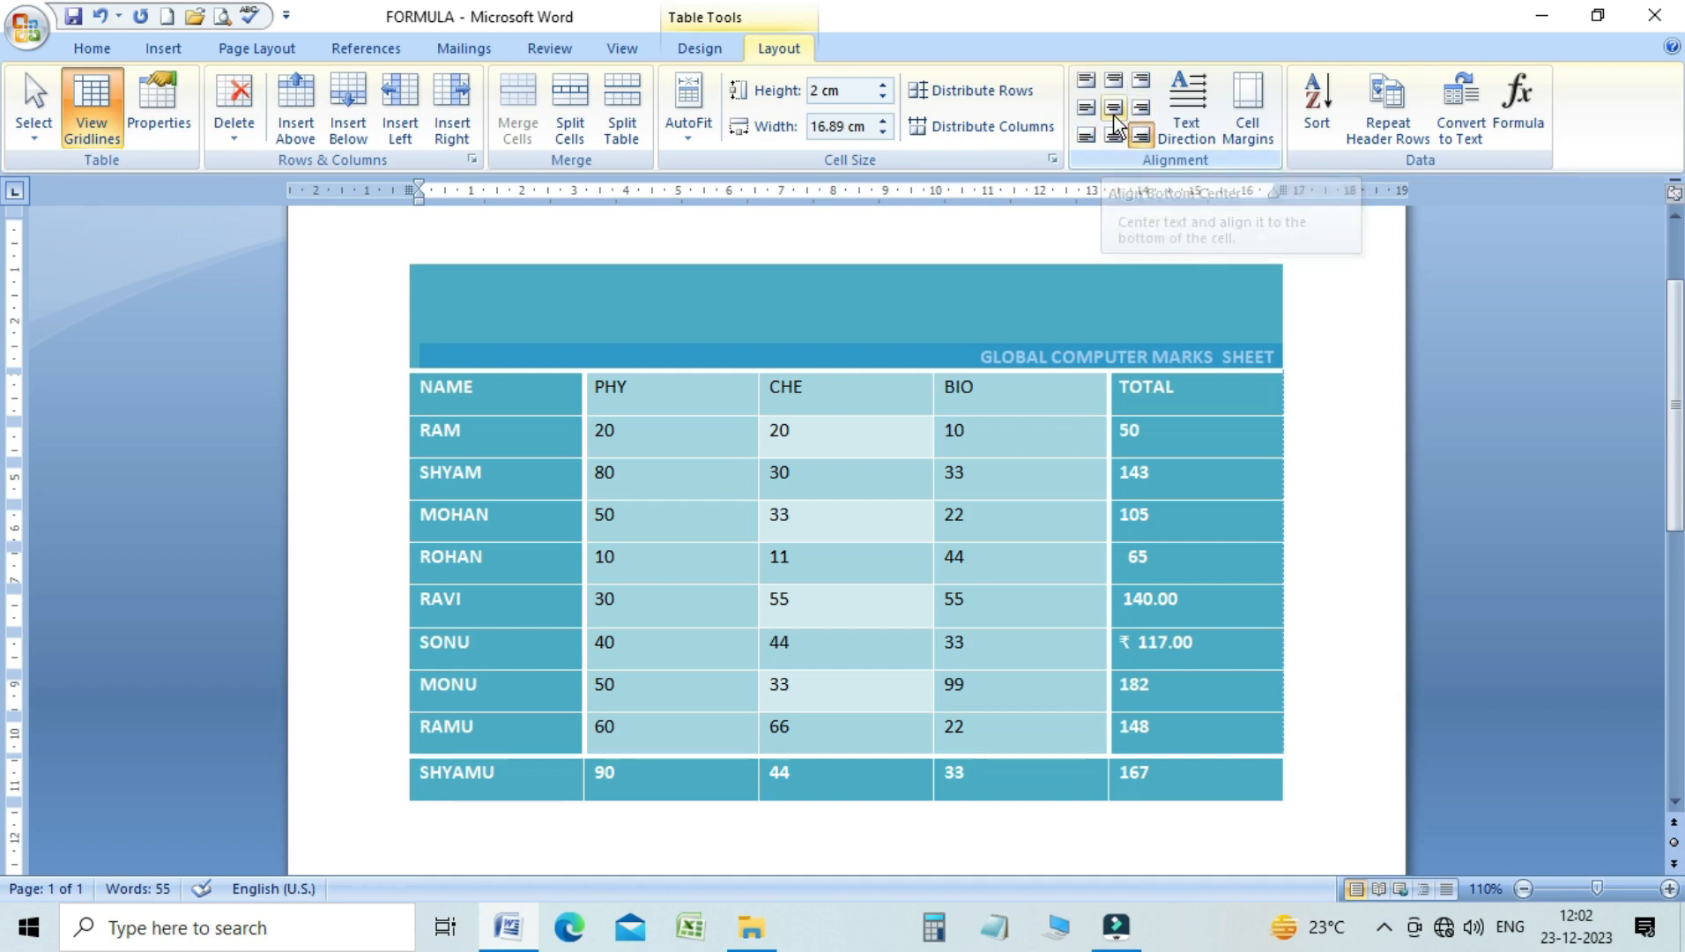
Apply Align Center to the title row and to the heading row from NAME to TOTAL
{"action": "left_click", "coordinate": [1114, 113]}
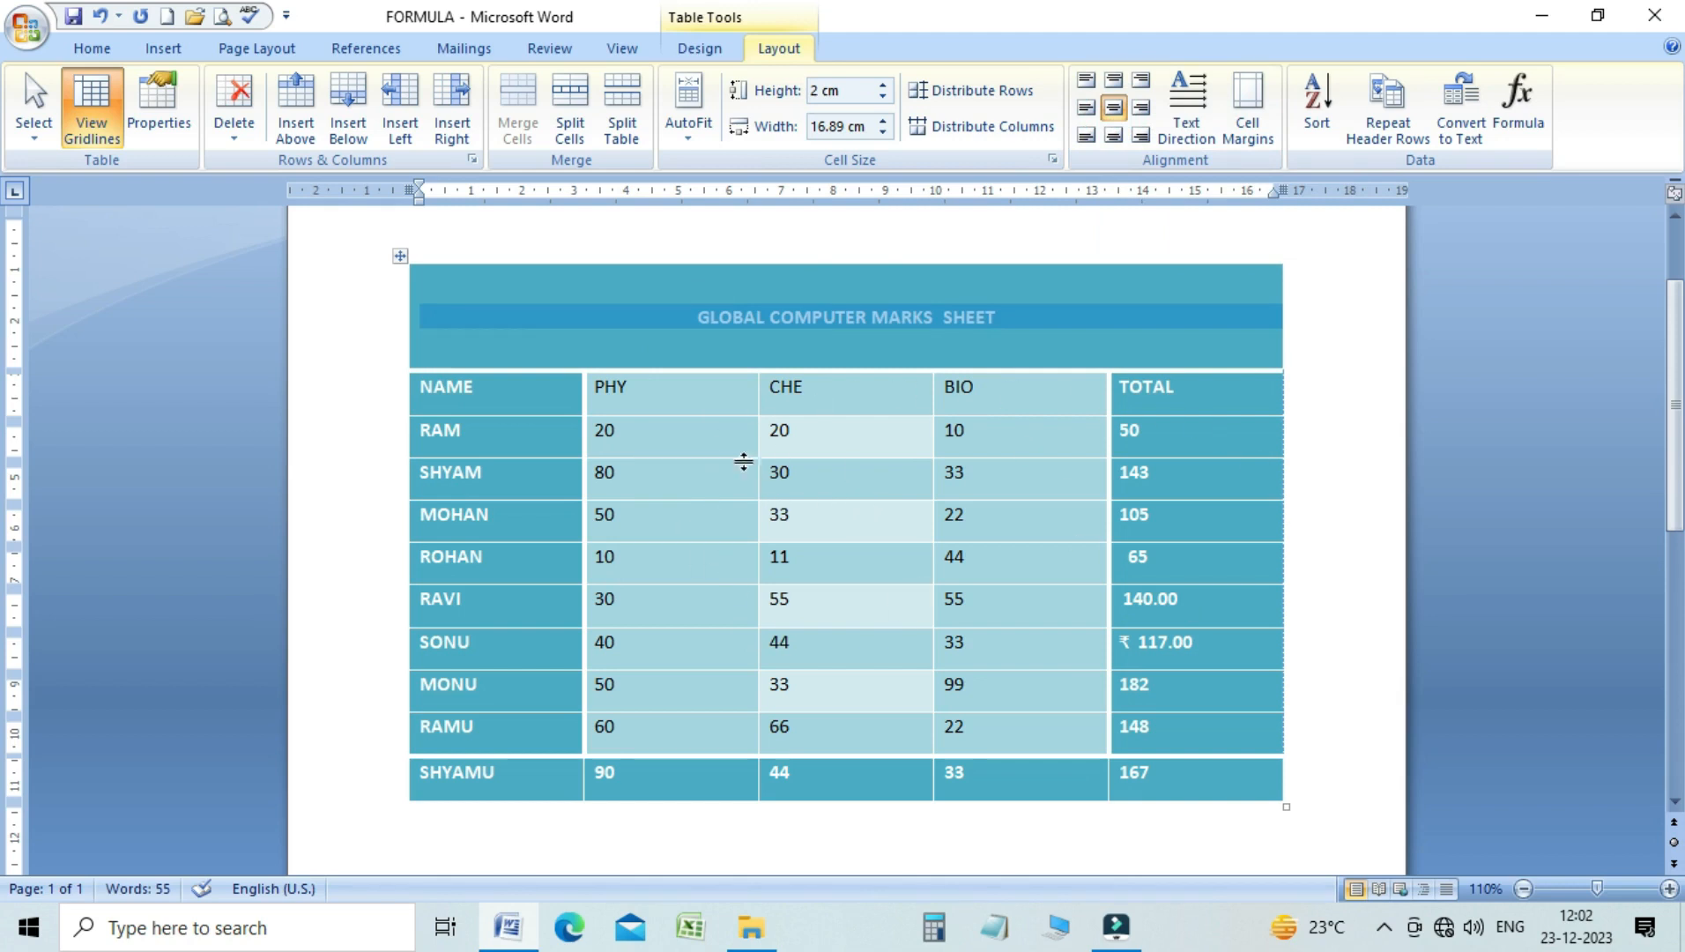
{"action": "left_click_drag", "start_coordinate": [414, 392], "coordinate": [1135, 398]}
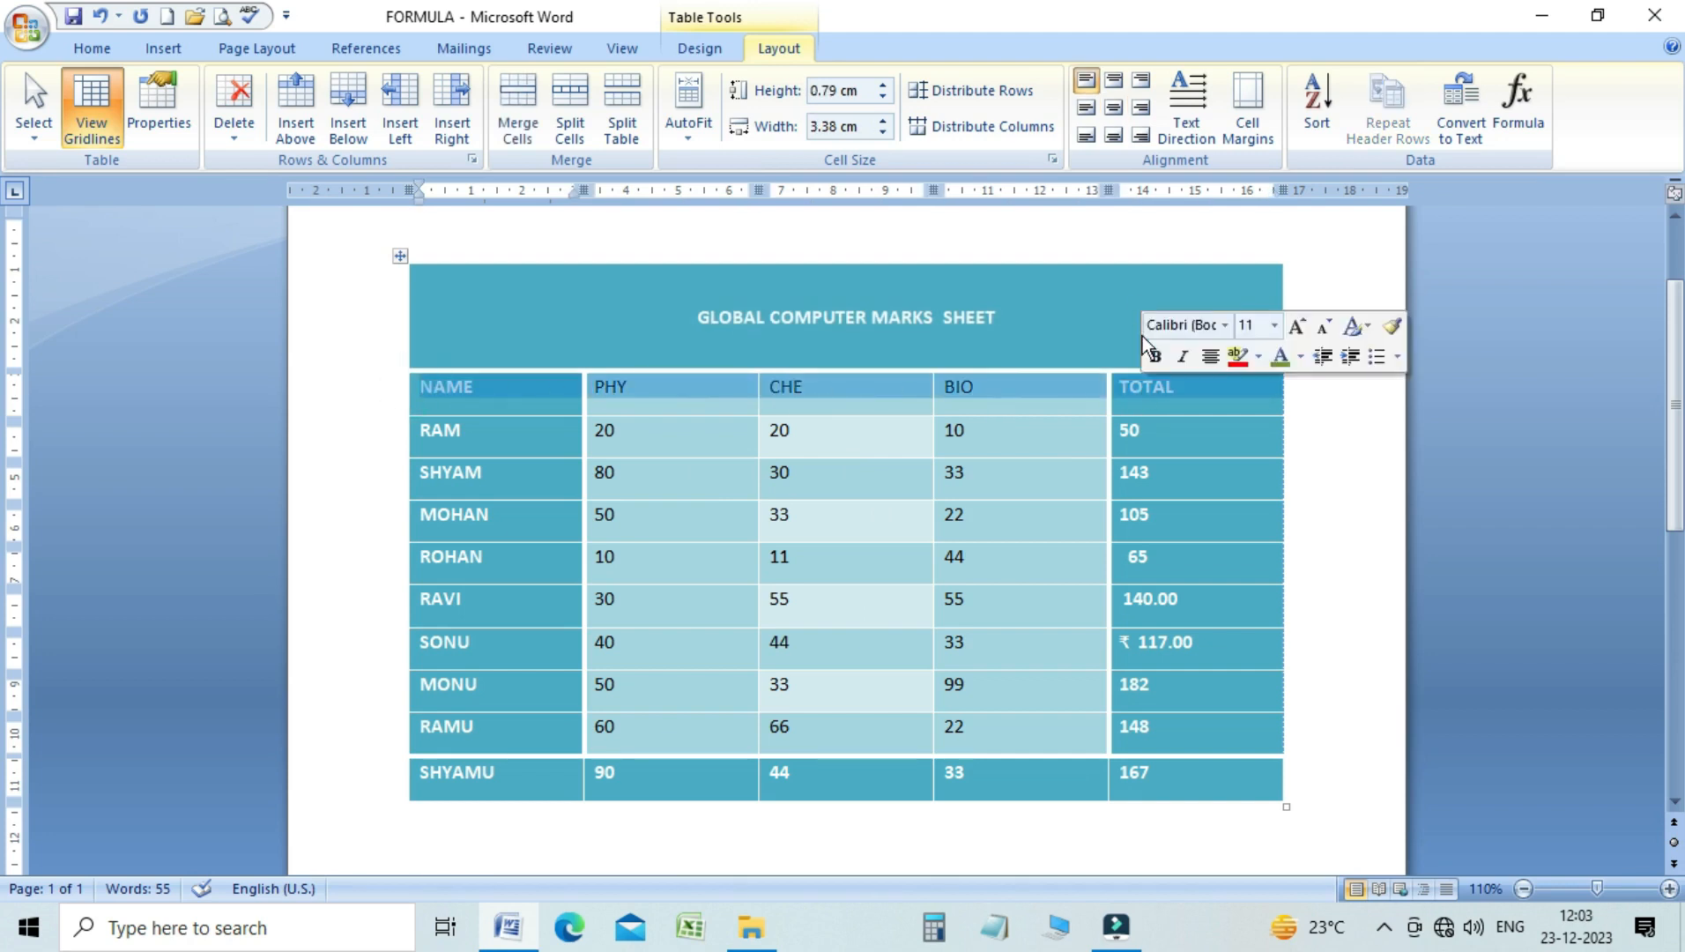
{"action": "left_click", "coordinate": [1115, 113]}
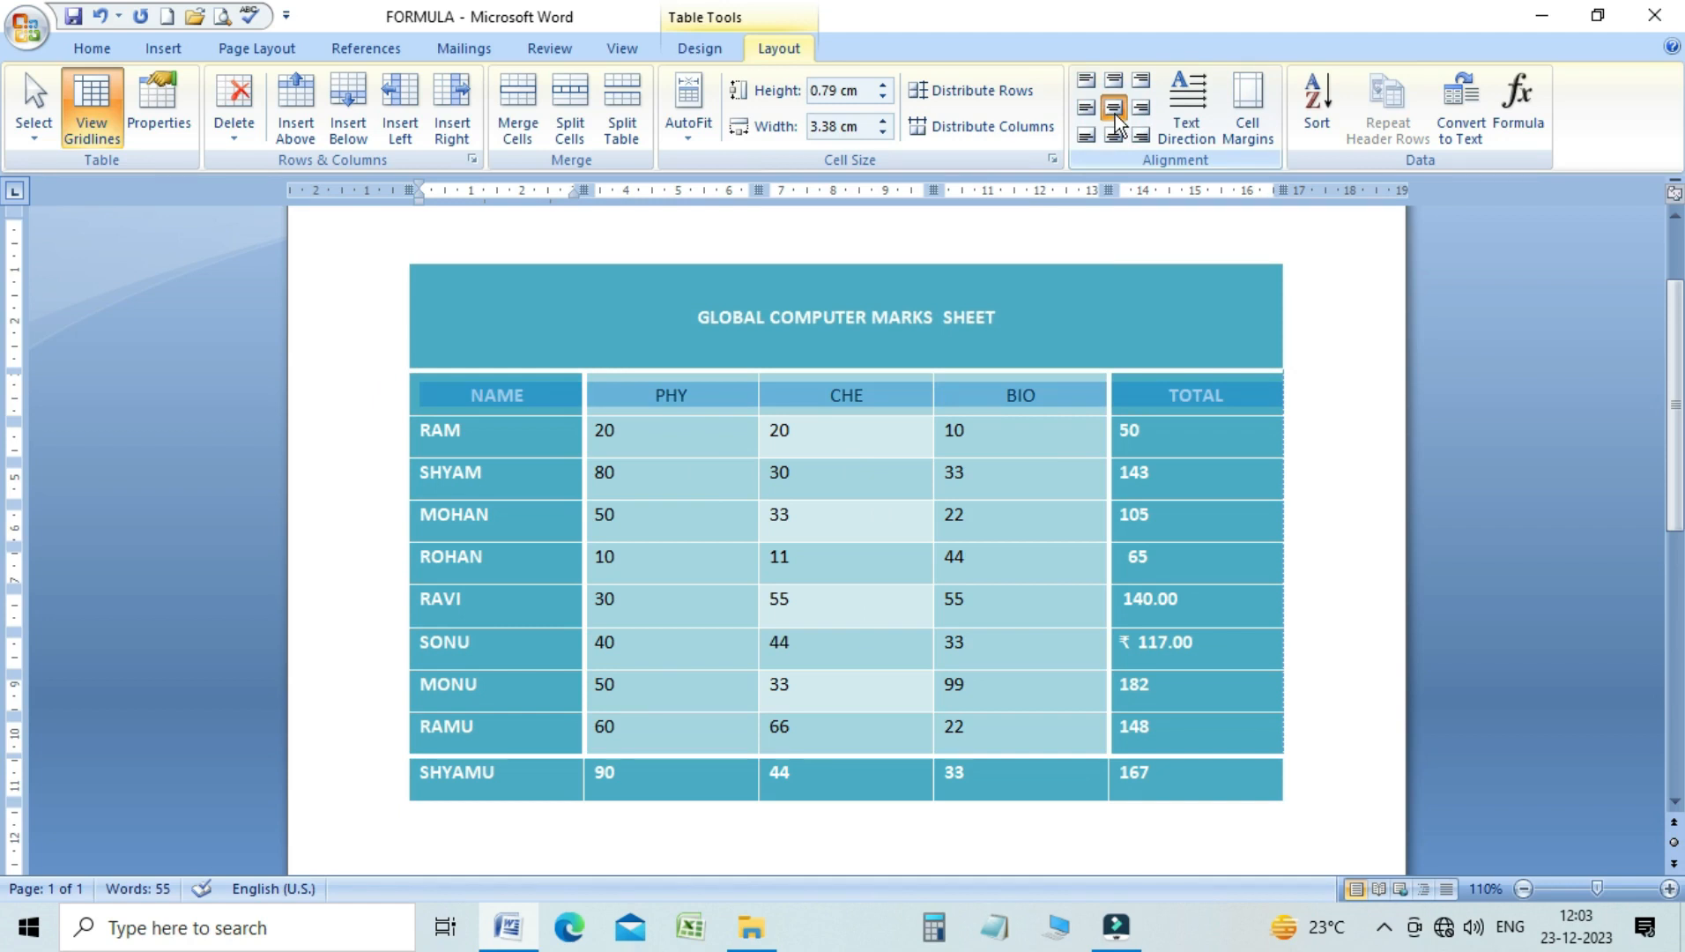
{"action": "left_click", "coordinate": [949, 510]}
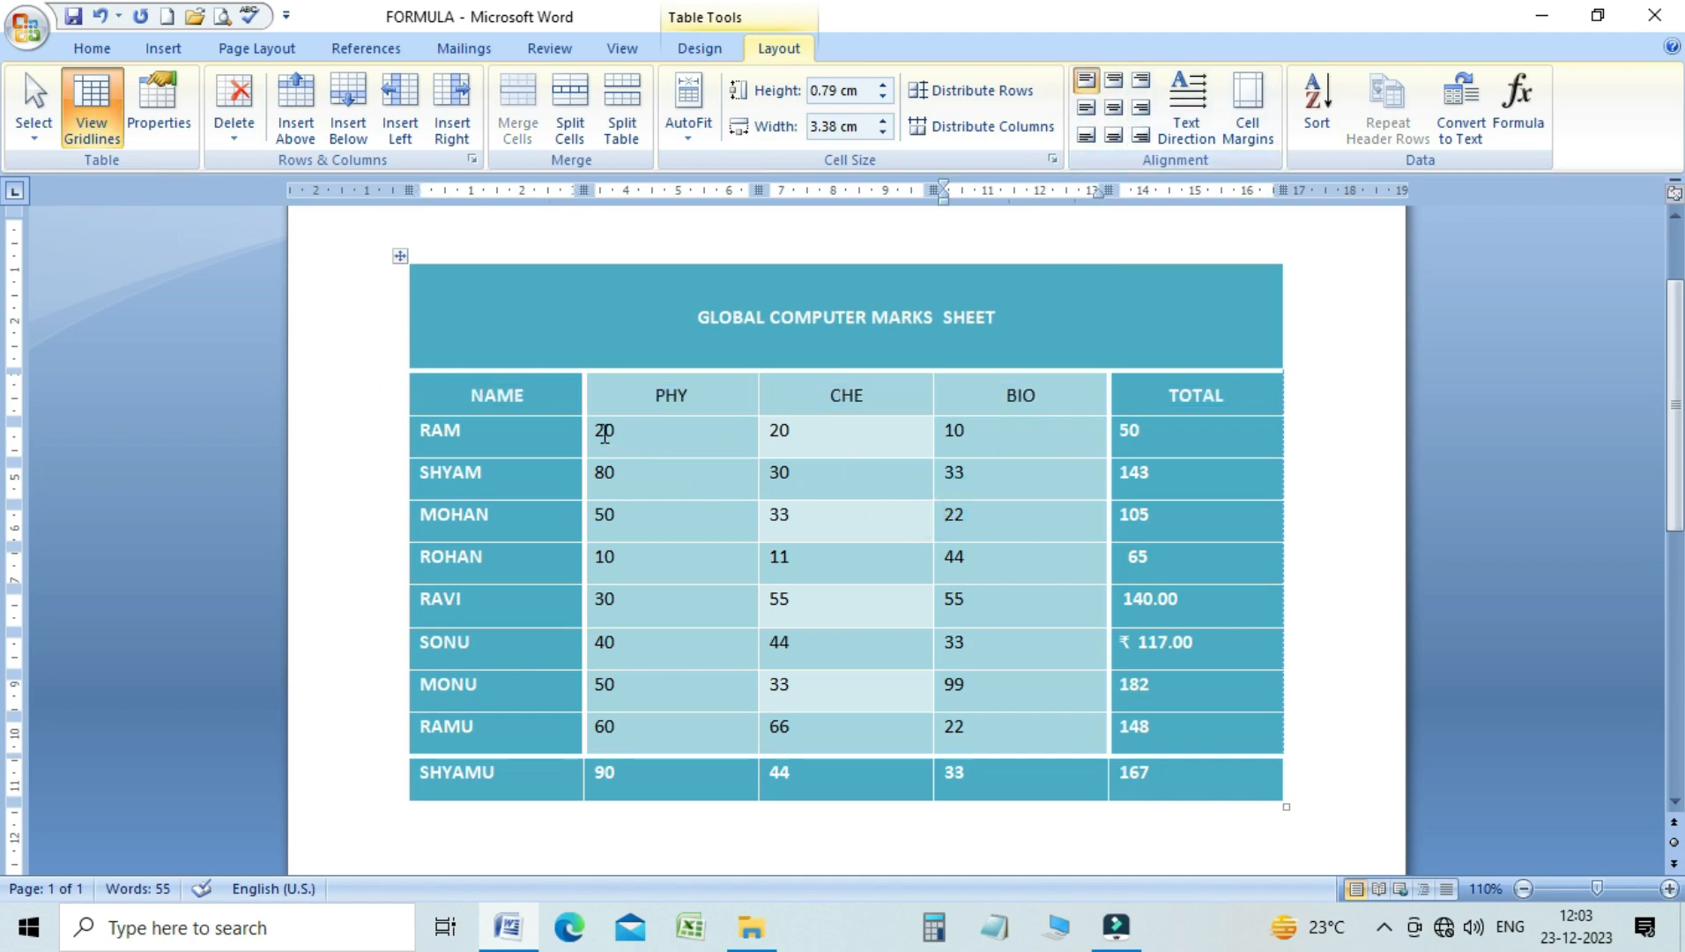
Try bottom-right and top-right alignment on the first eight rows of PHY, CHE and BIO marks, and settle on Align Center
{"action": "left_click_drag", "start_coordinate": [599, 430], "coordinate": [1102, 749]}
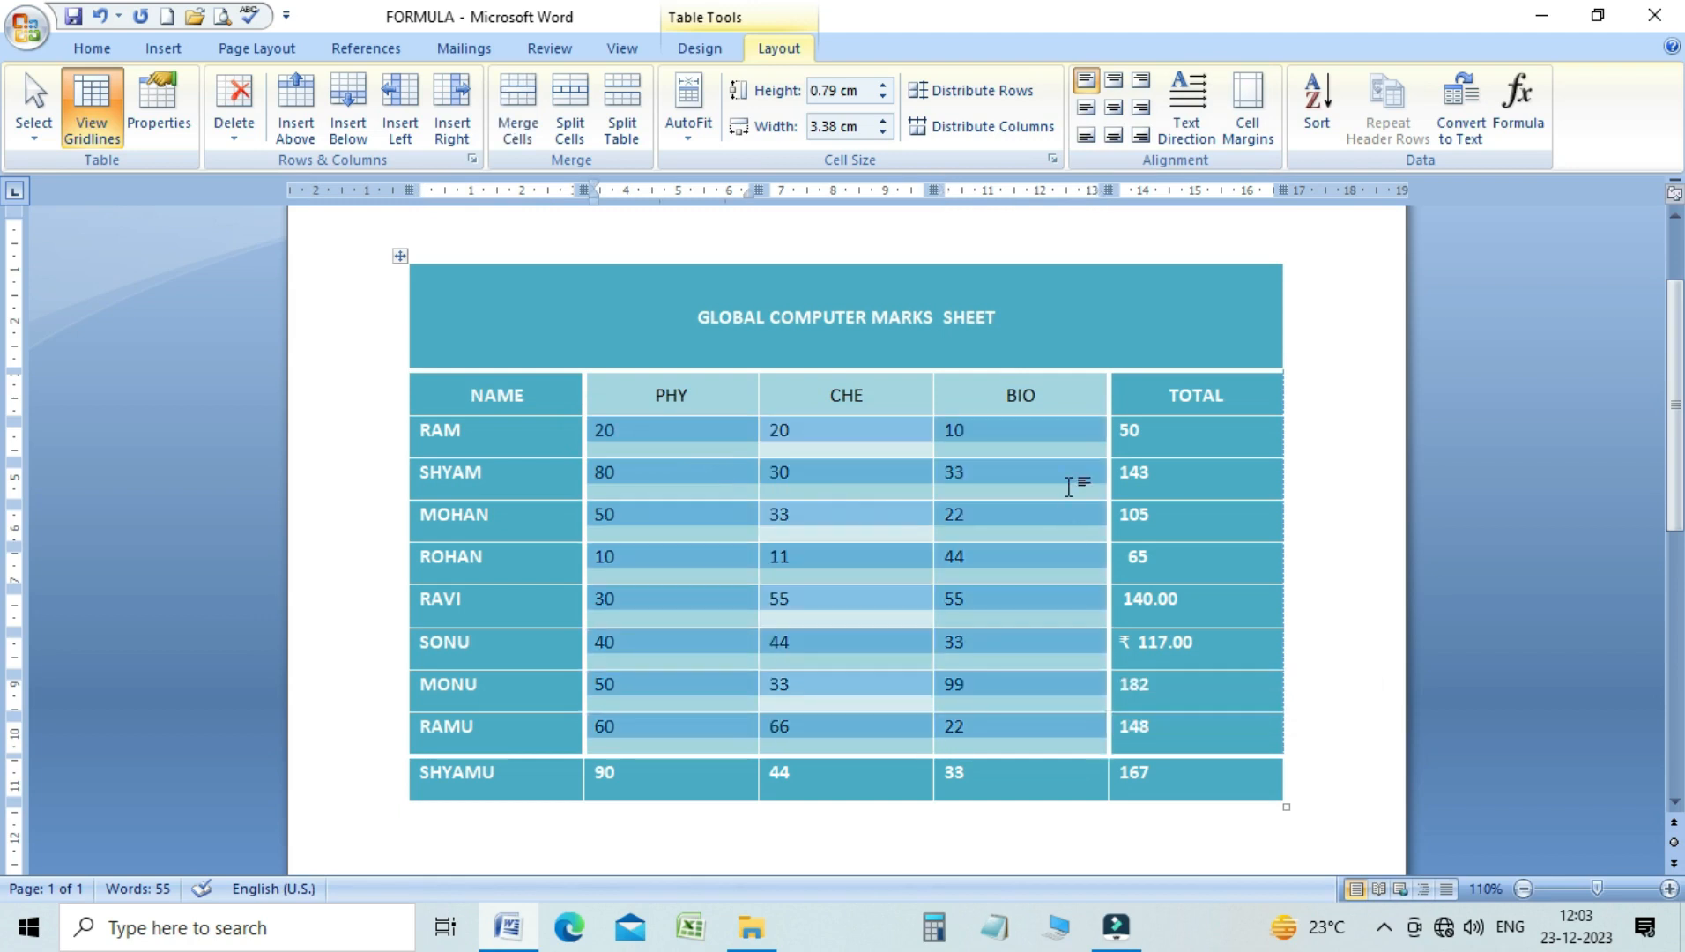
{"action": "left_click", "coordinate": [1140, 136]}
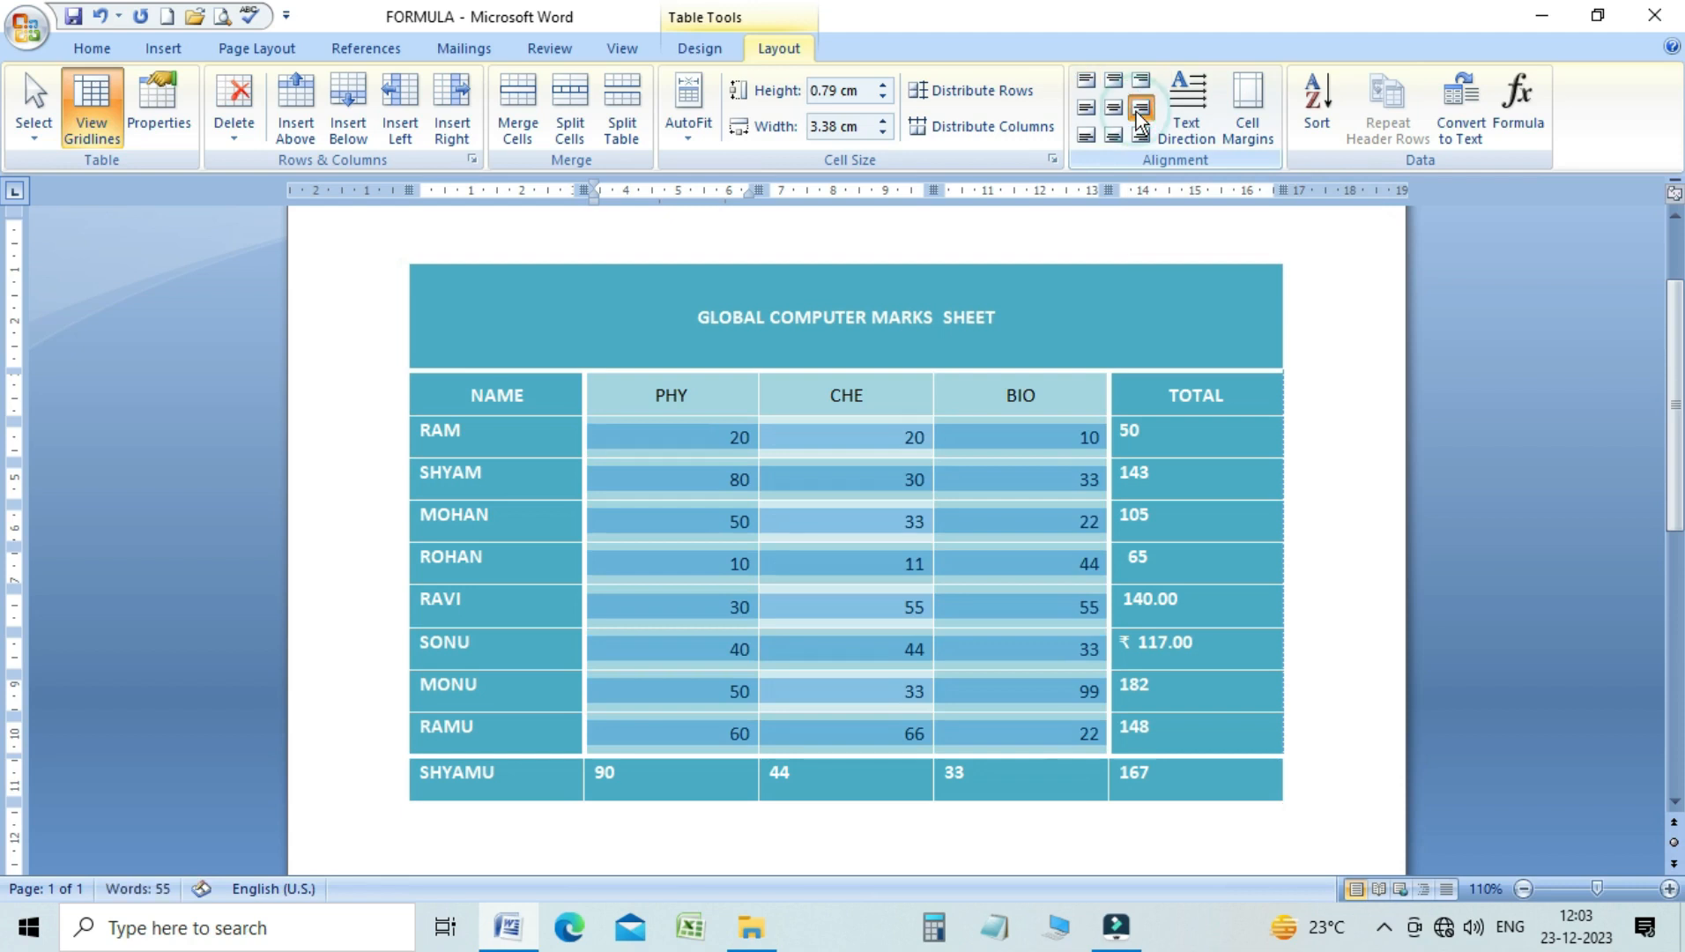
{"action": "left_click", "coordinate": [1141, 80]}
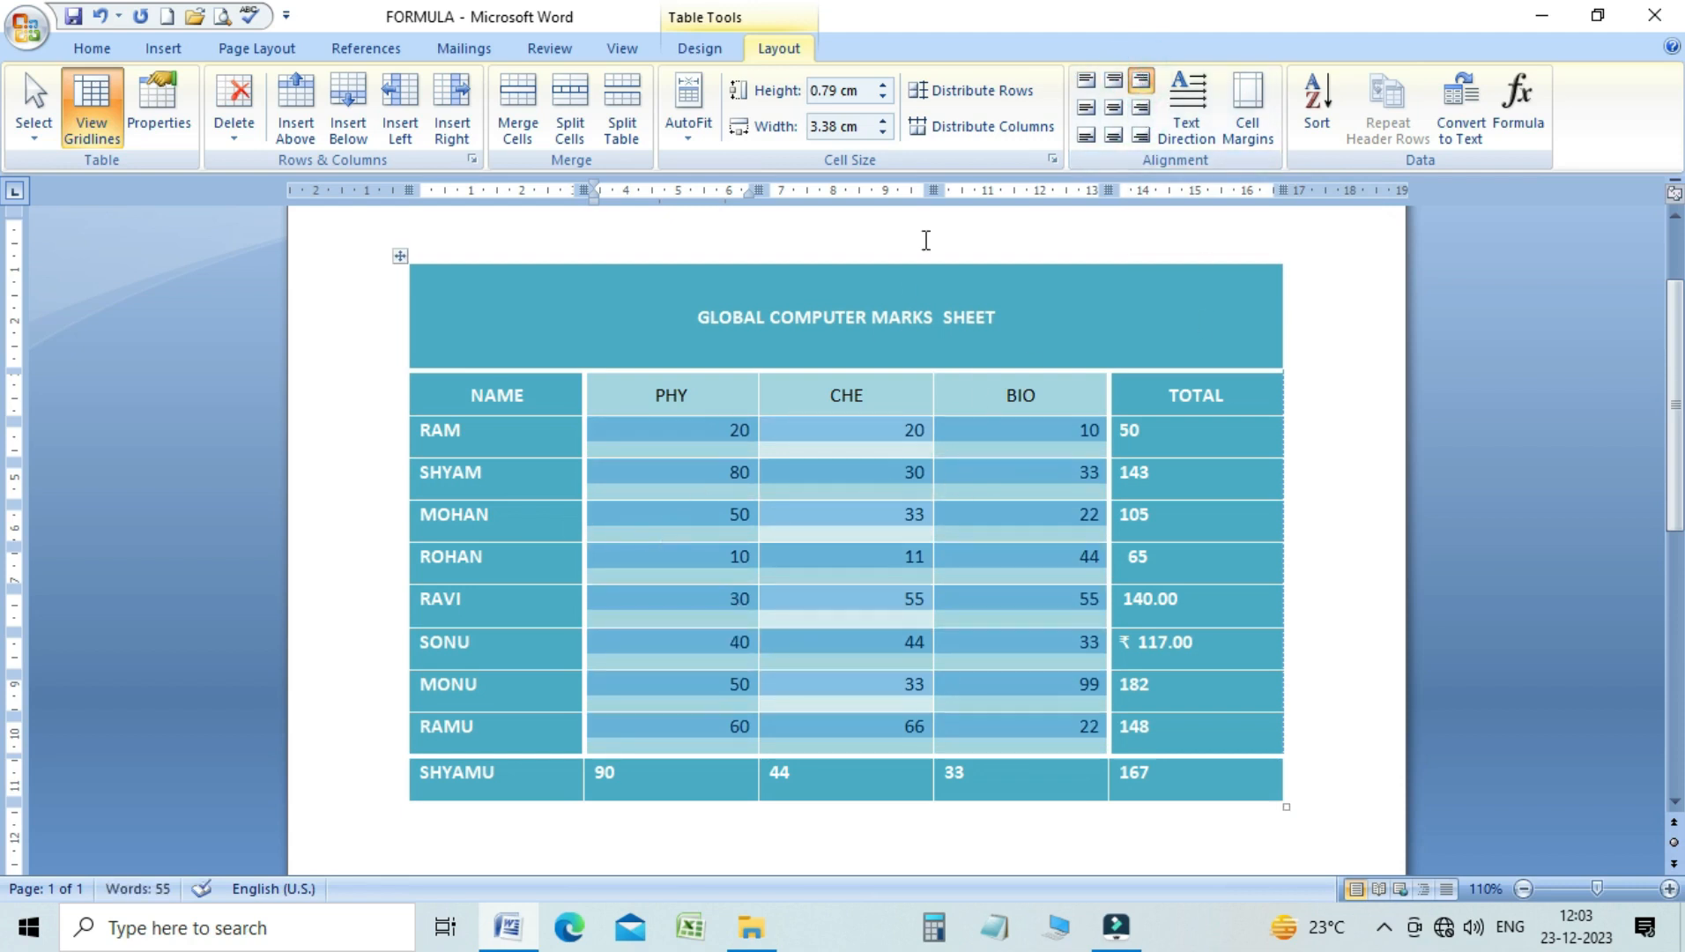
{"action": "left_click", "coordinate": [1112, 110]}
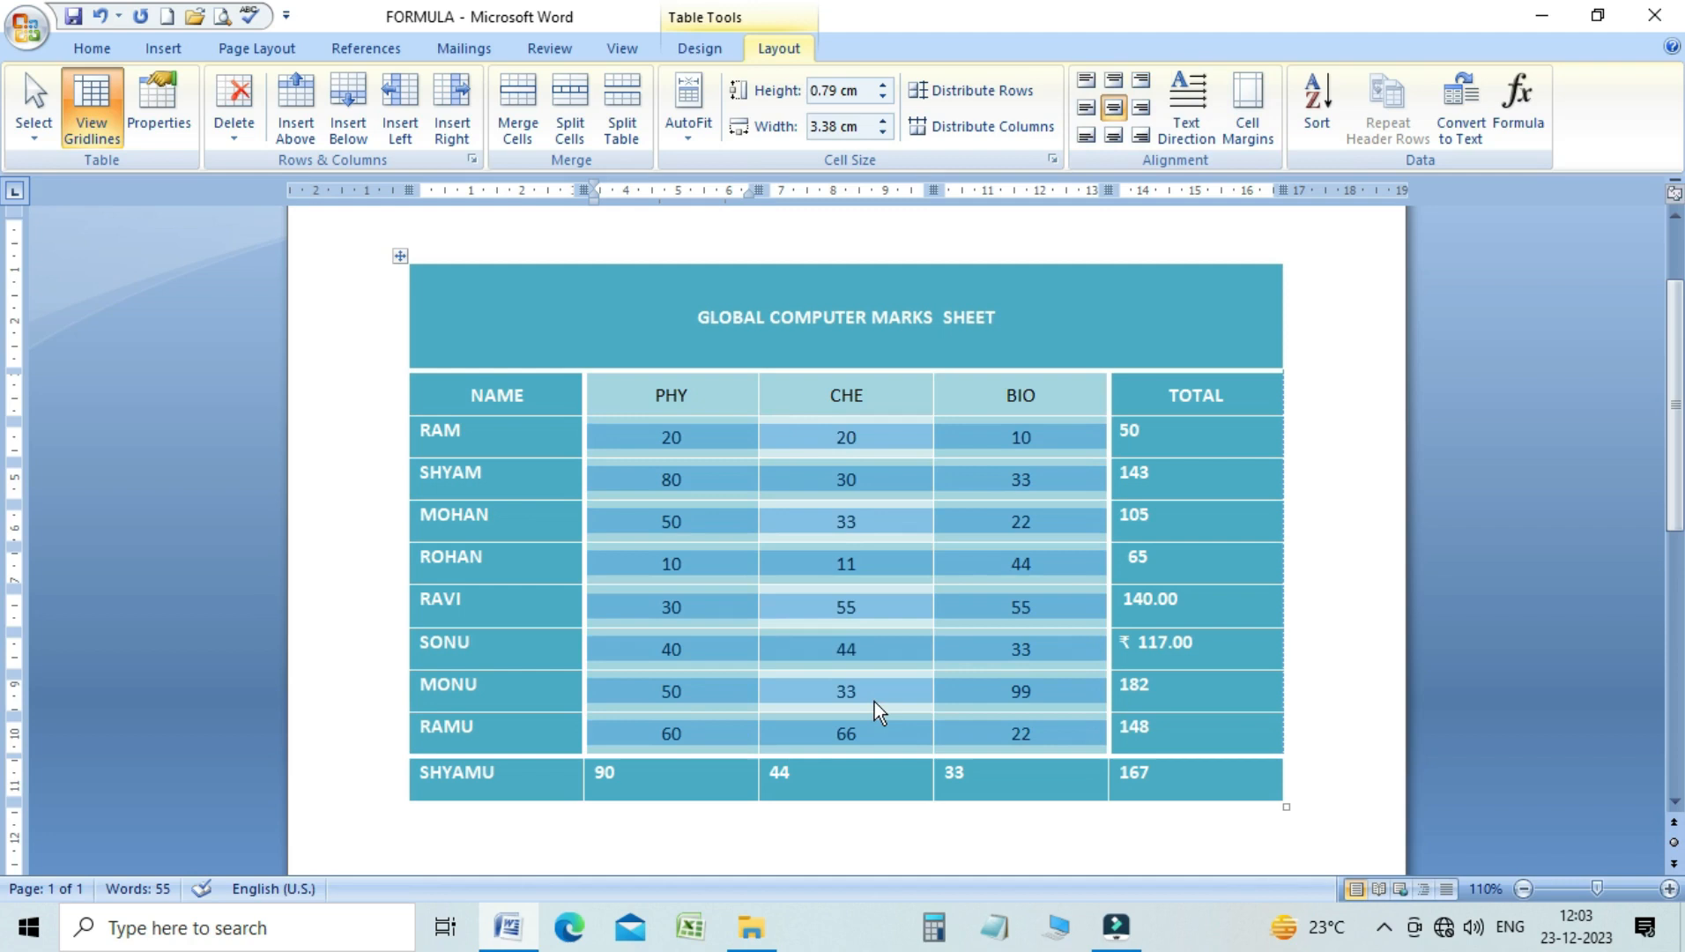
Apply Align Center to all nine student names in the NAME column
{"action": "left_click", "coordinate": [414, 436]}
{"action": "left_click", "coordinate": [443, 555]}
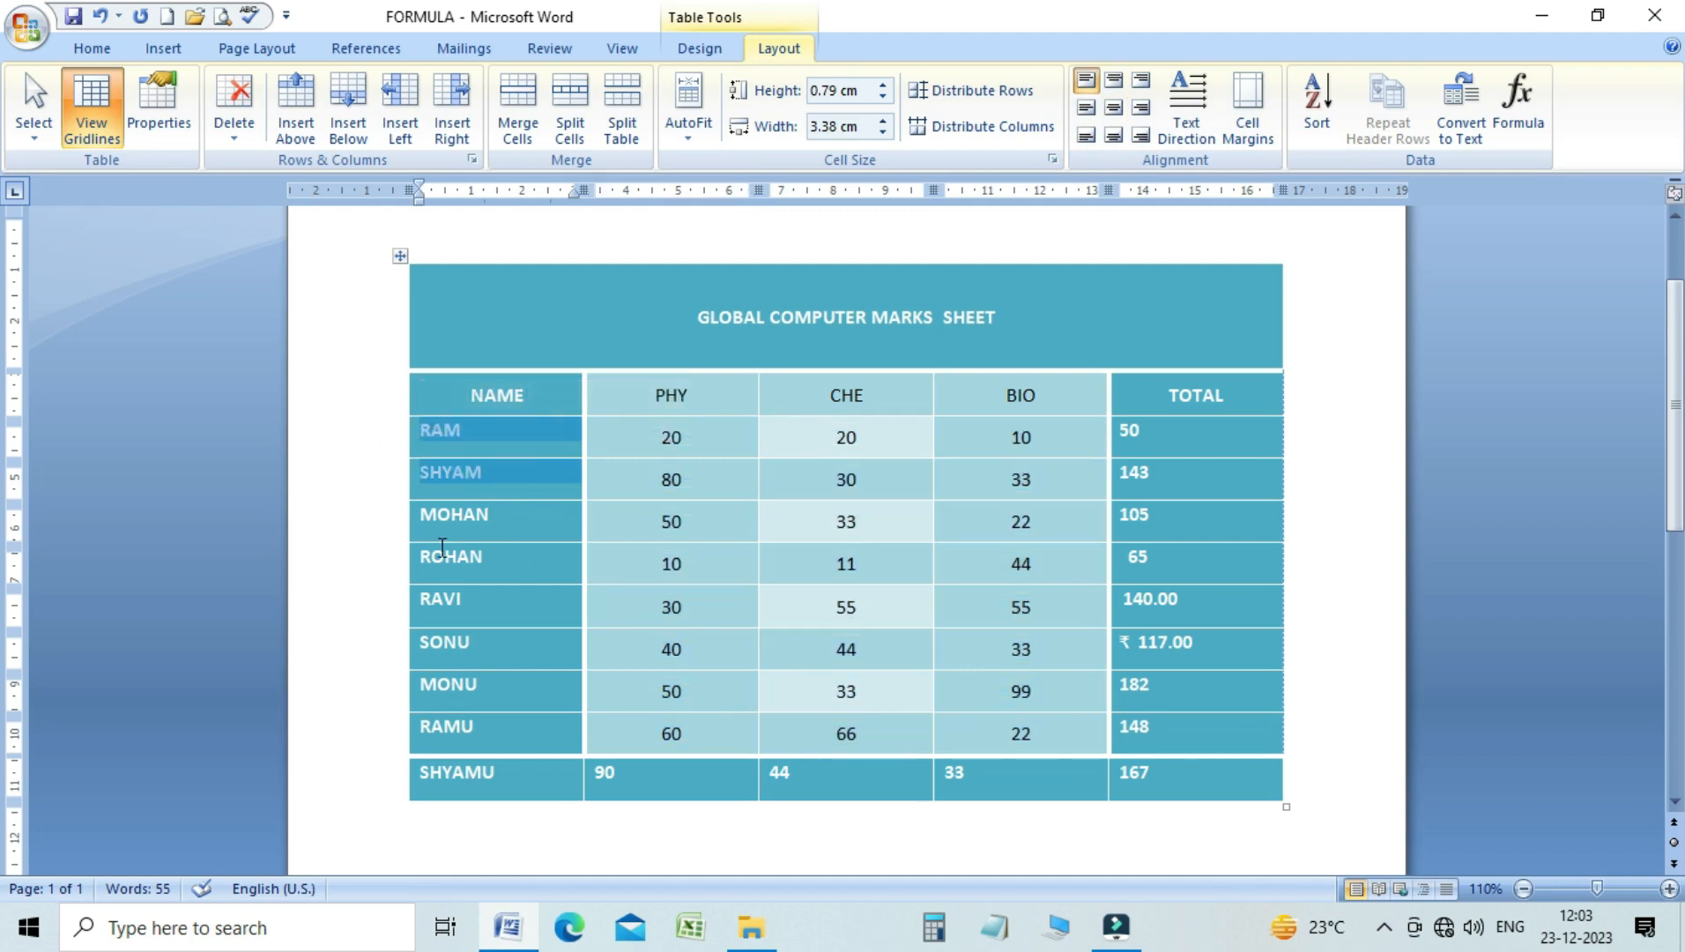
{"action": "left_click_drag", "start_coordinate": [409, 436], "coordinate": [446, 763]}
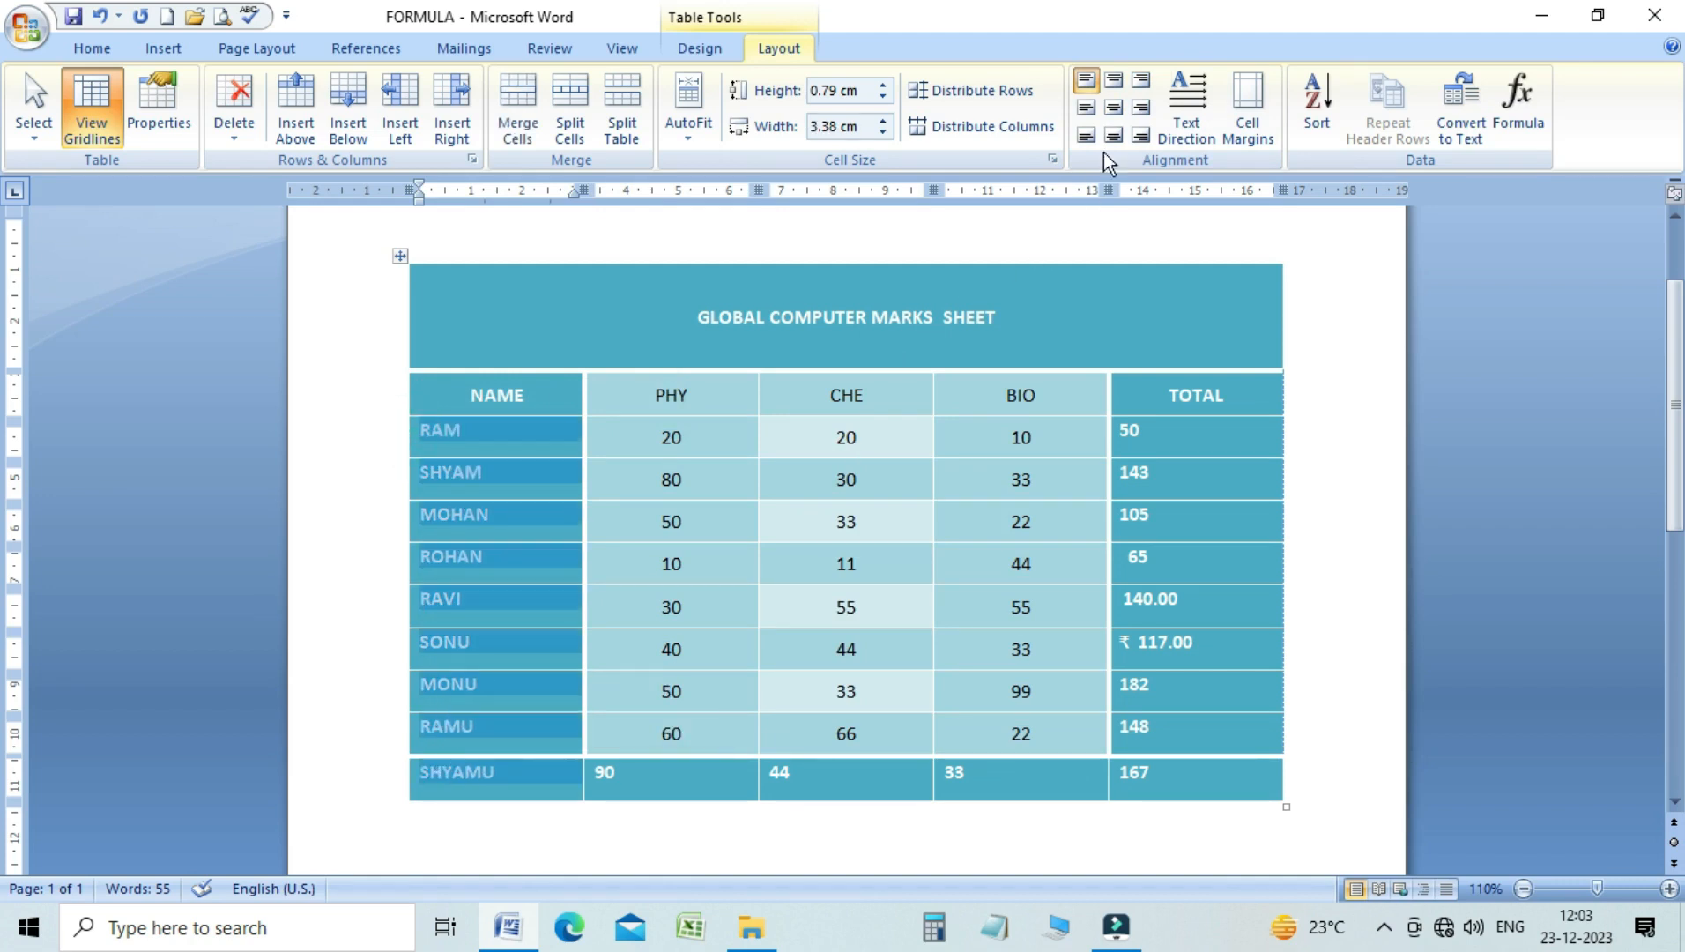
{"action": "left_click", "coordinate": [1116, 110]}
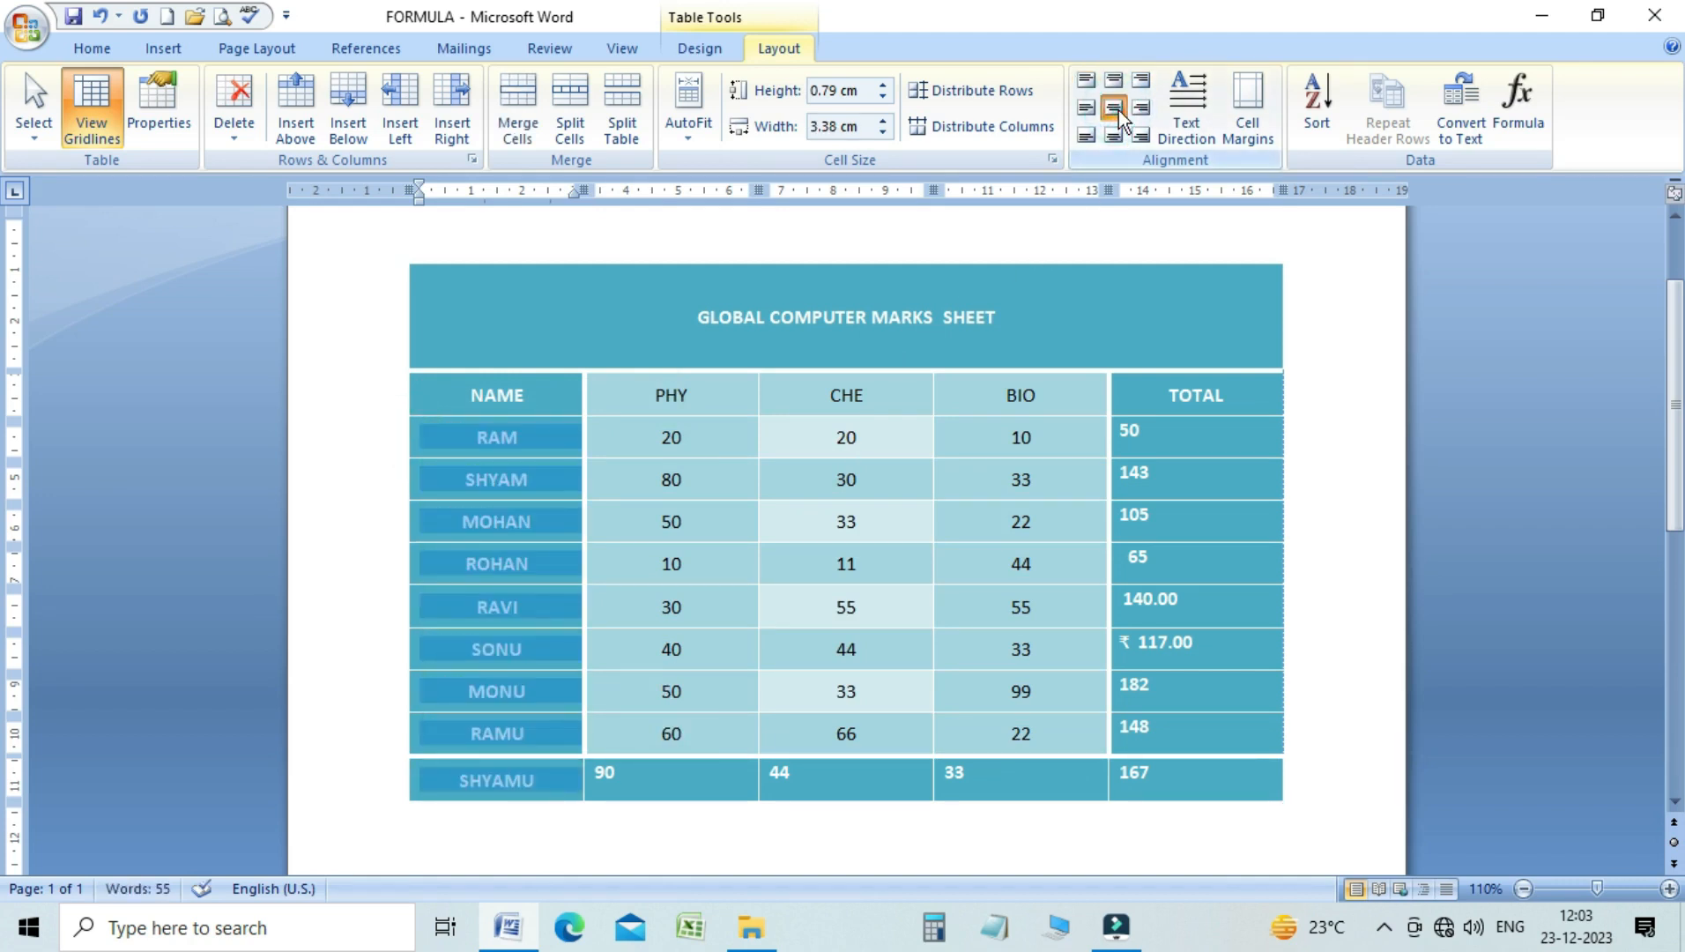
{"action": "left_click", "coordinate": [675, 459]}
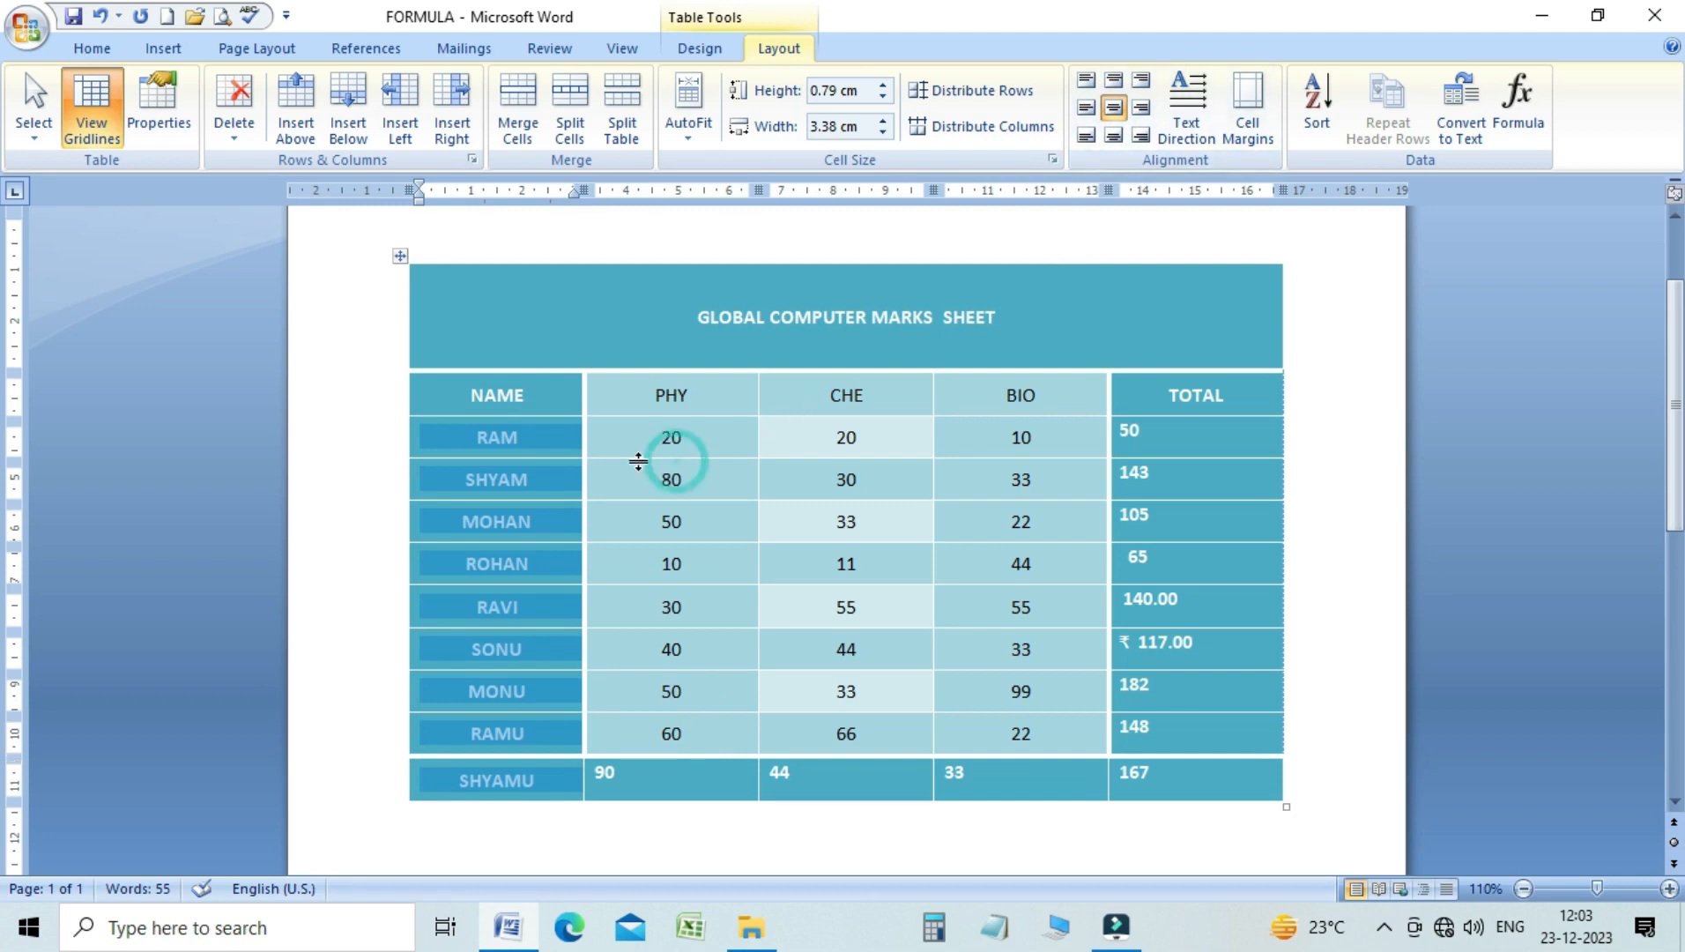
{"action": "left_click", "coordinate": [555, 443]}
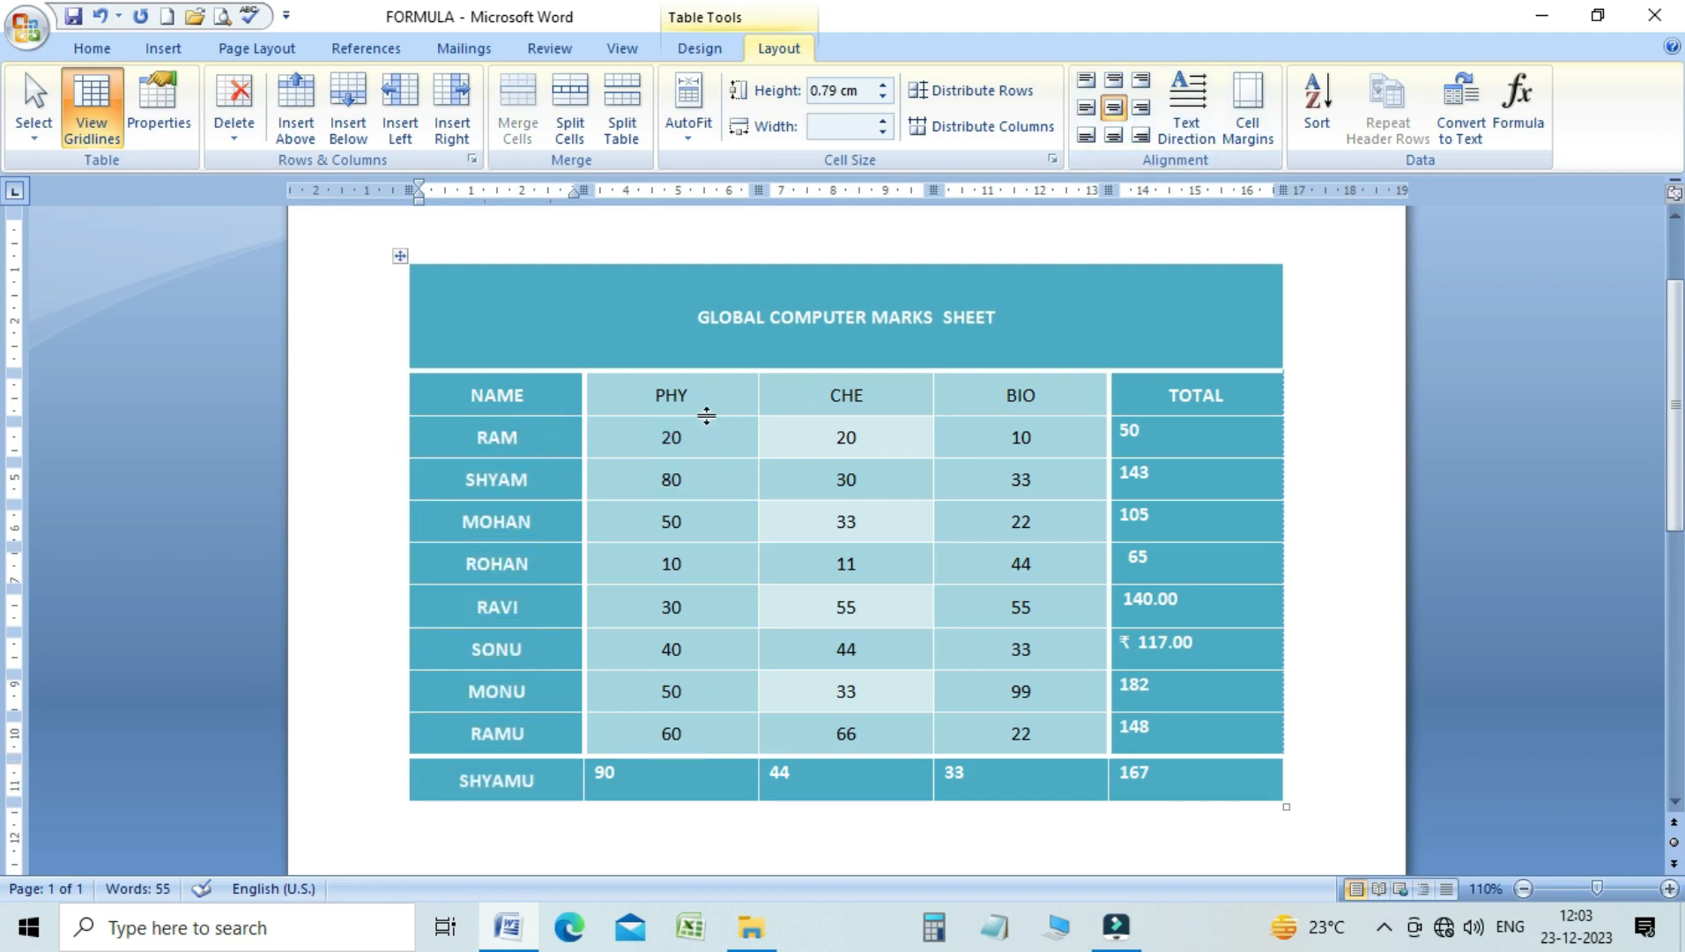
Try the top-left, center-left and bottom-left alignments in turn on the heading row from NAME to TOTAL
{"action": "left_click_drag", "start_coordinate": [459, 387], "coordinate": [1228, 397]}
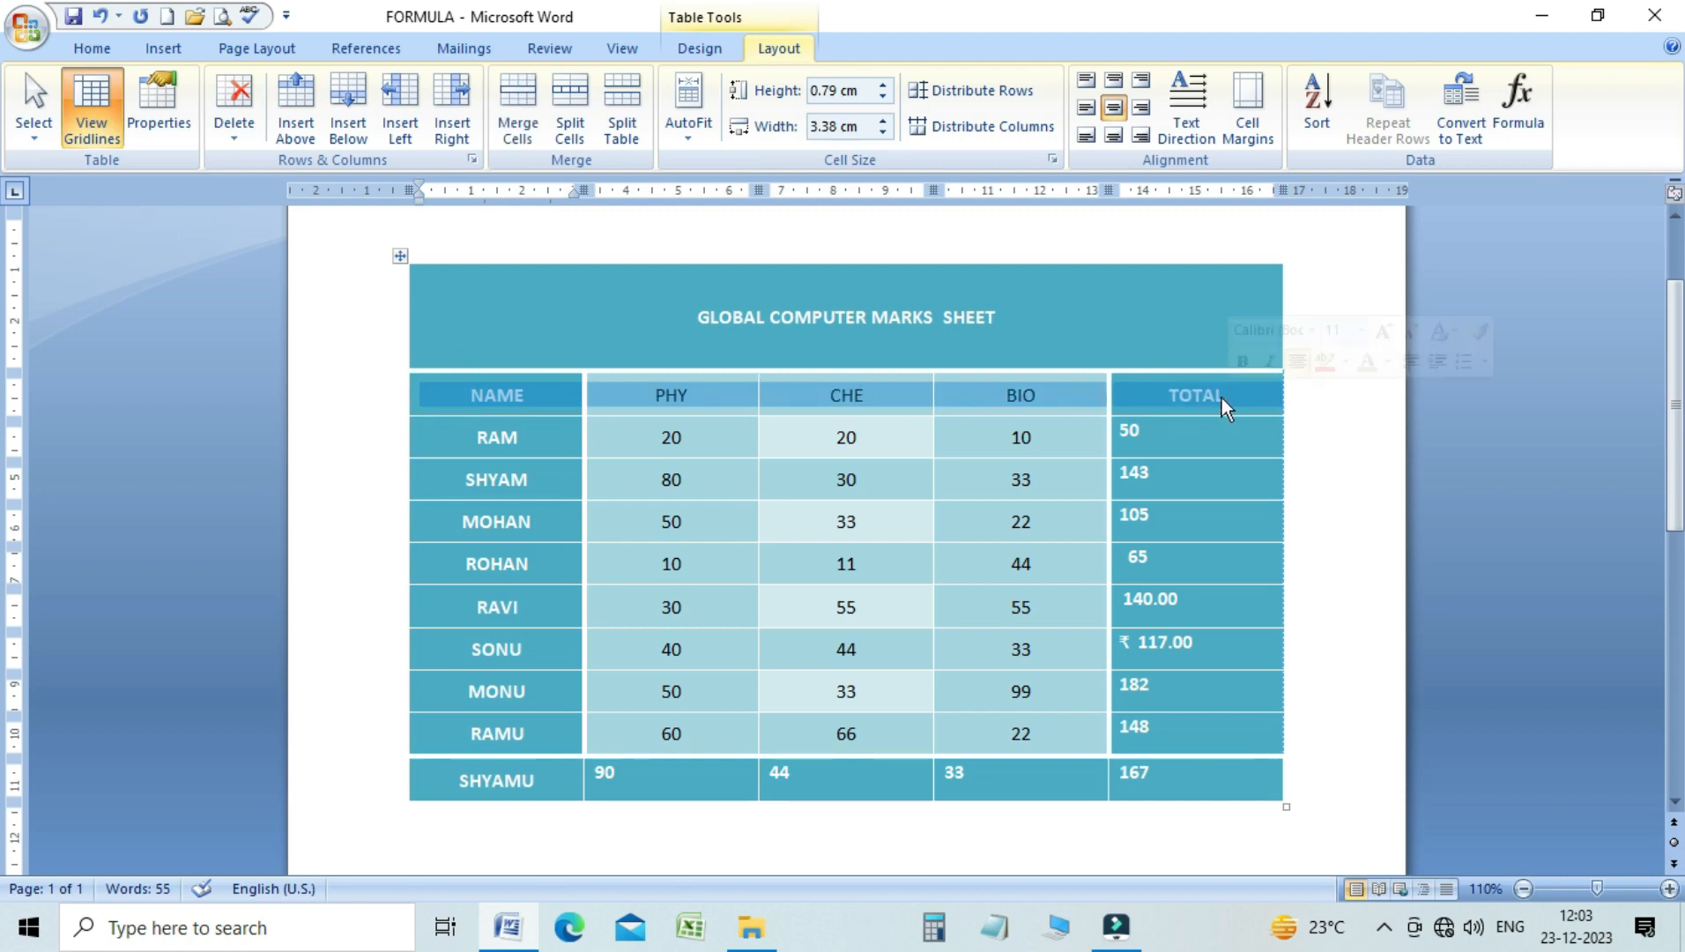
{"action": "left_click", "coordinate": [1089, 84]}
{"action": "left_click", "coordinate": [1085, 106]}
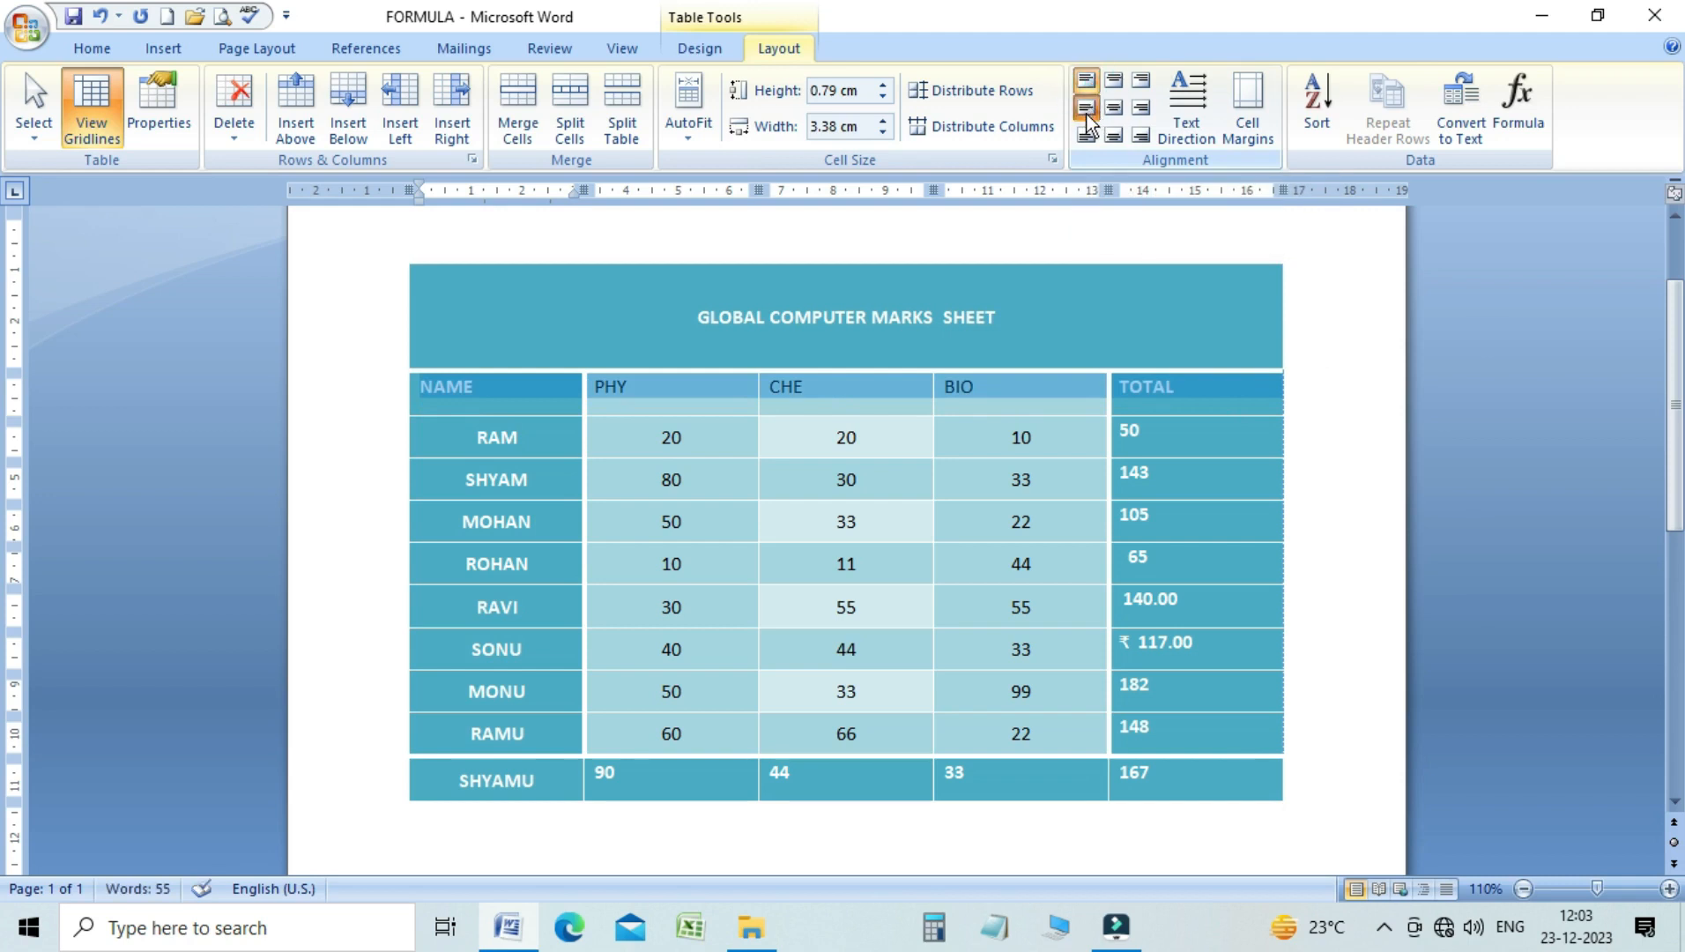
{"action": "left_click", "coordinate": [1085, 134]}
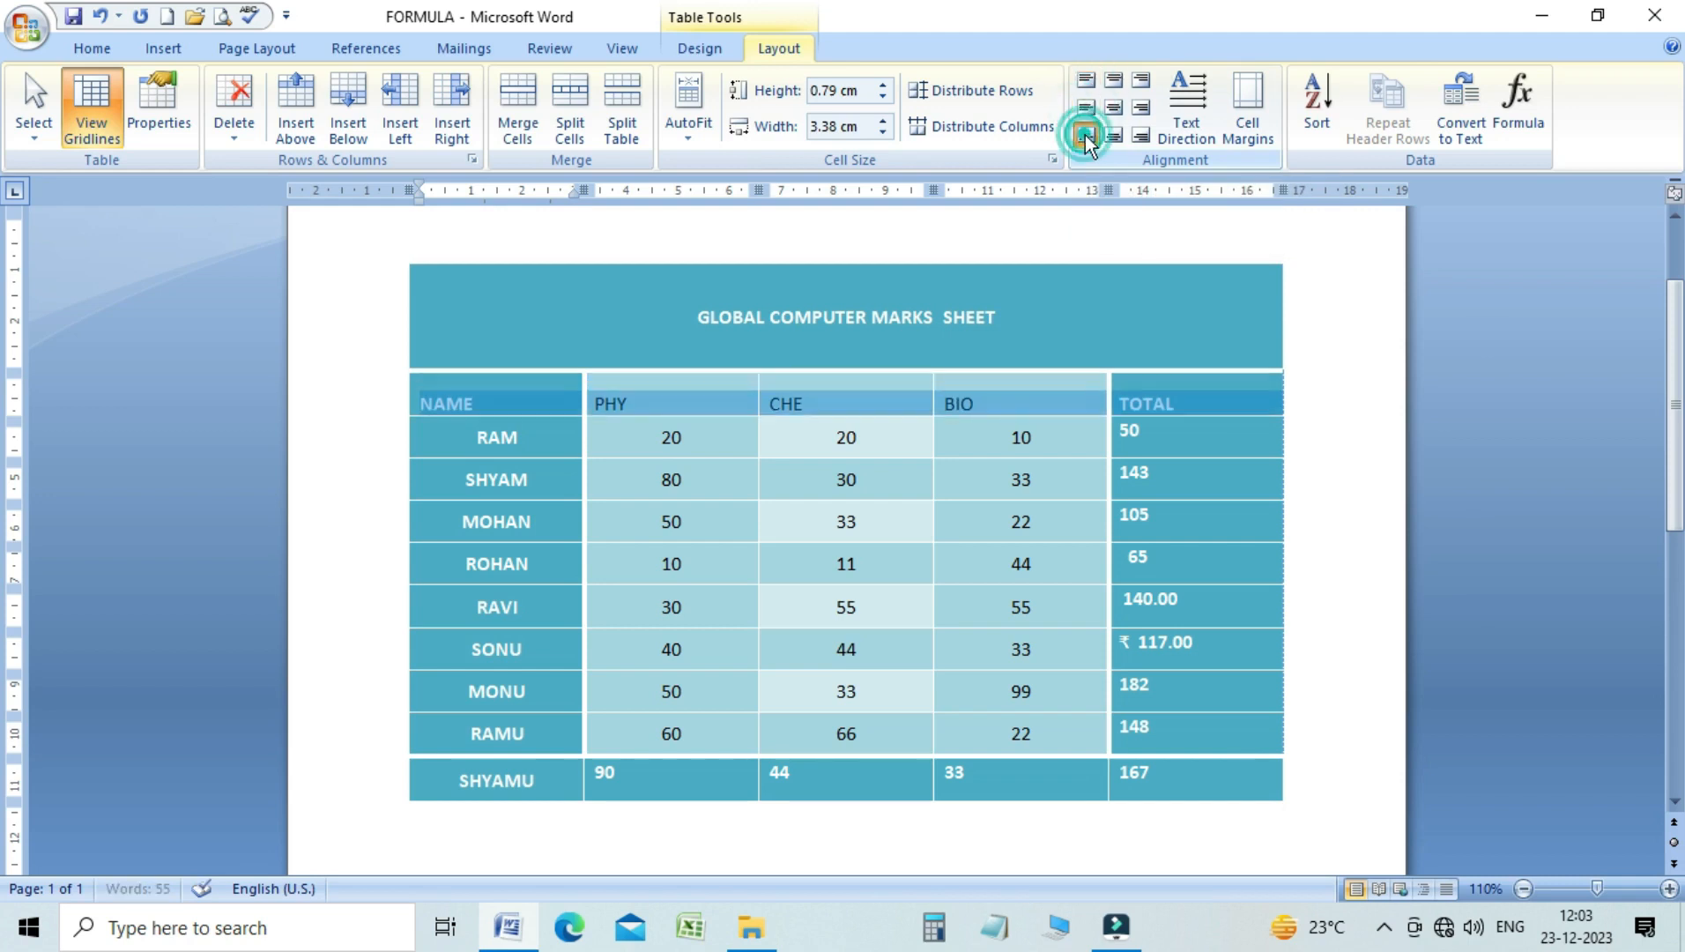
Try the top-center, center and bottom-center alignments in turn on the heading row from NAME to TOTAL
{"action": "left_click", "coordinate": [1112, 86]}
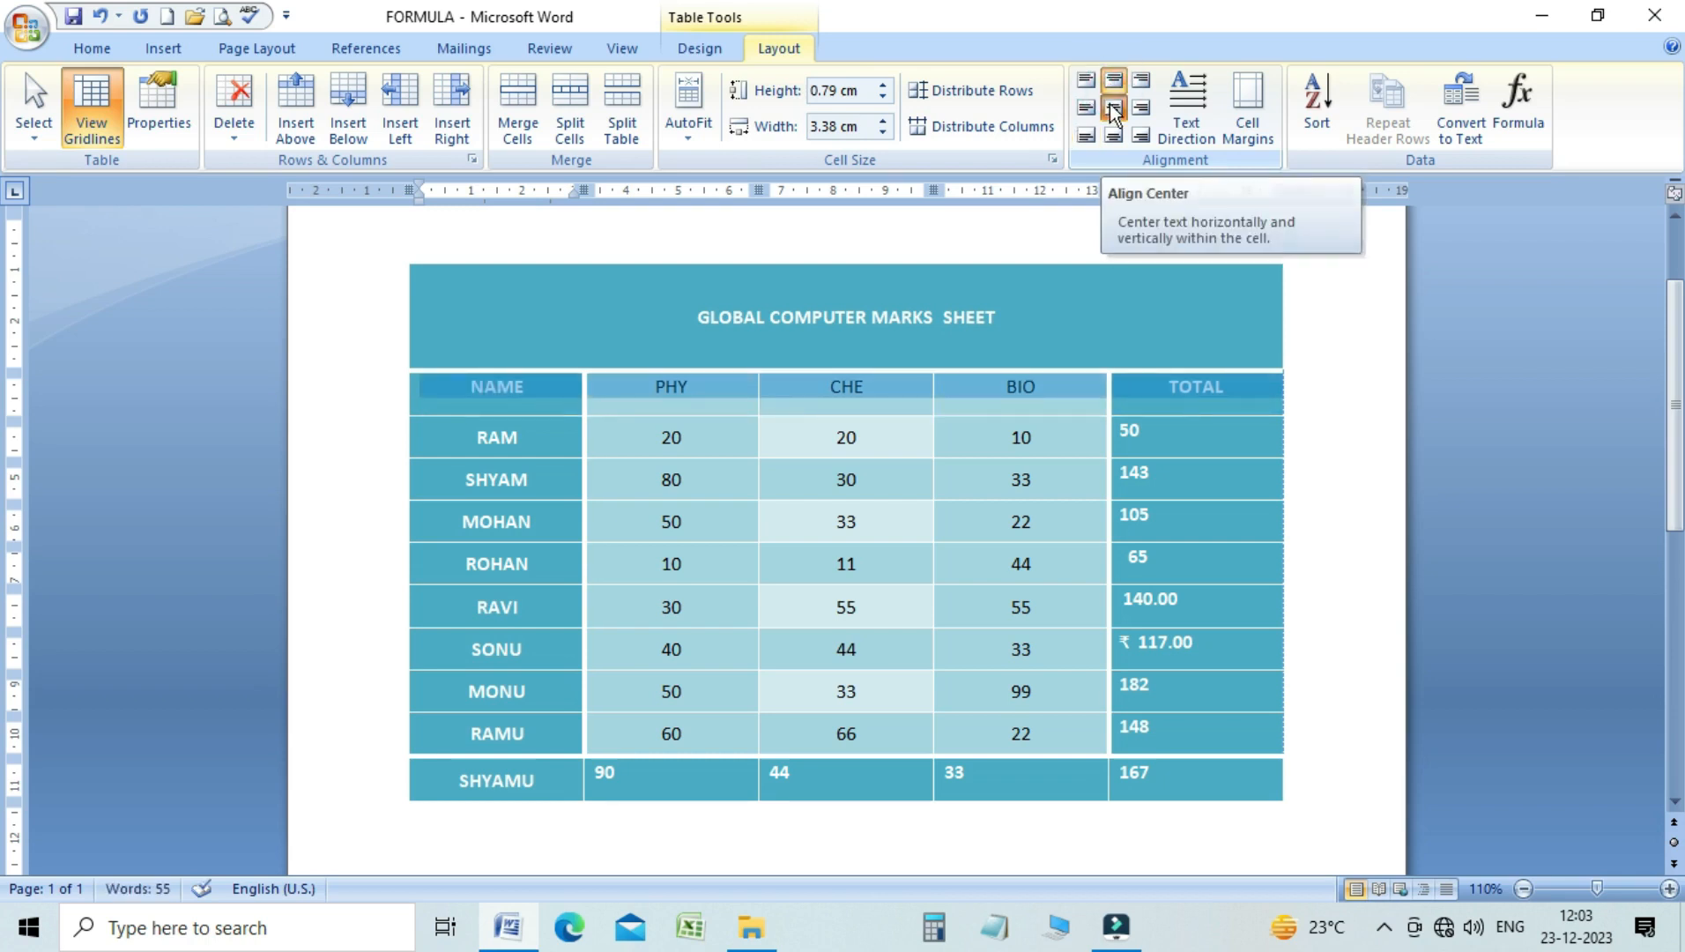
{"action": "left_click", "coordinate": [1111, 107]}
{"action": "left_click", "coordinate": [1112, 136]}
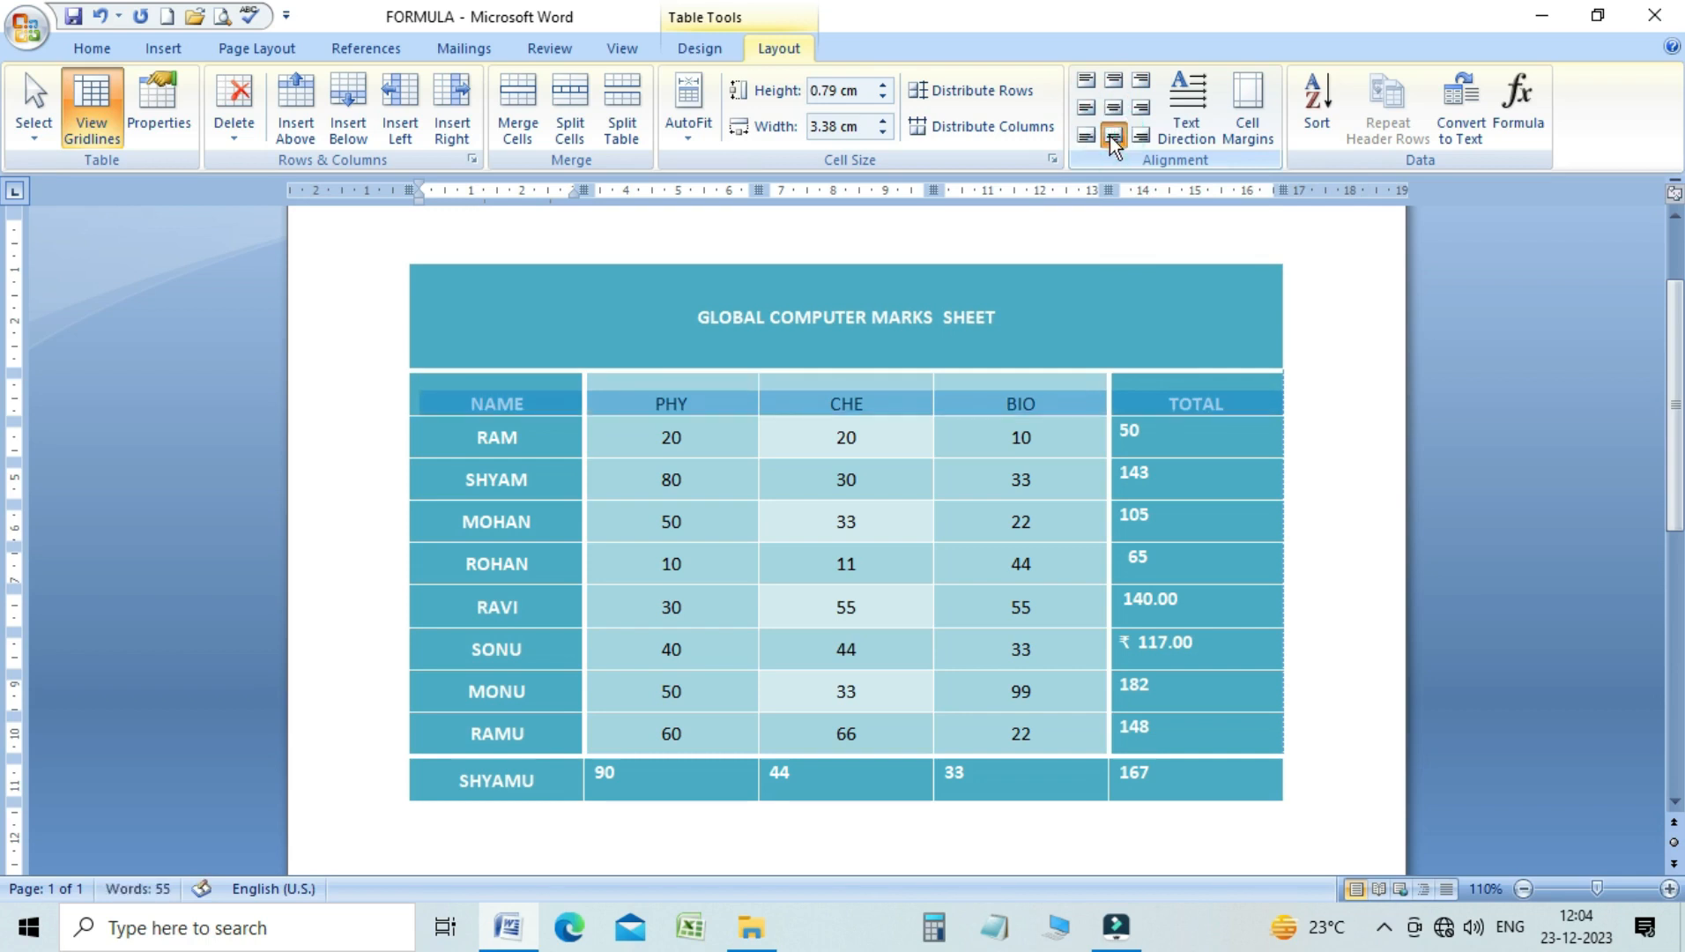
Try top-right and center-right alignment on the heading row from NAME to TOTAL, and settle on Align Bottom Right
{"action": "left_click", "coordinate": [1139, 83]}
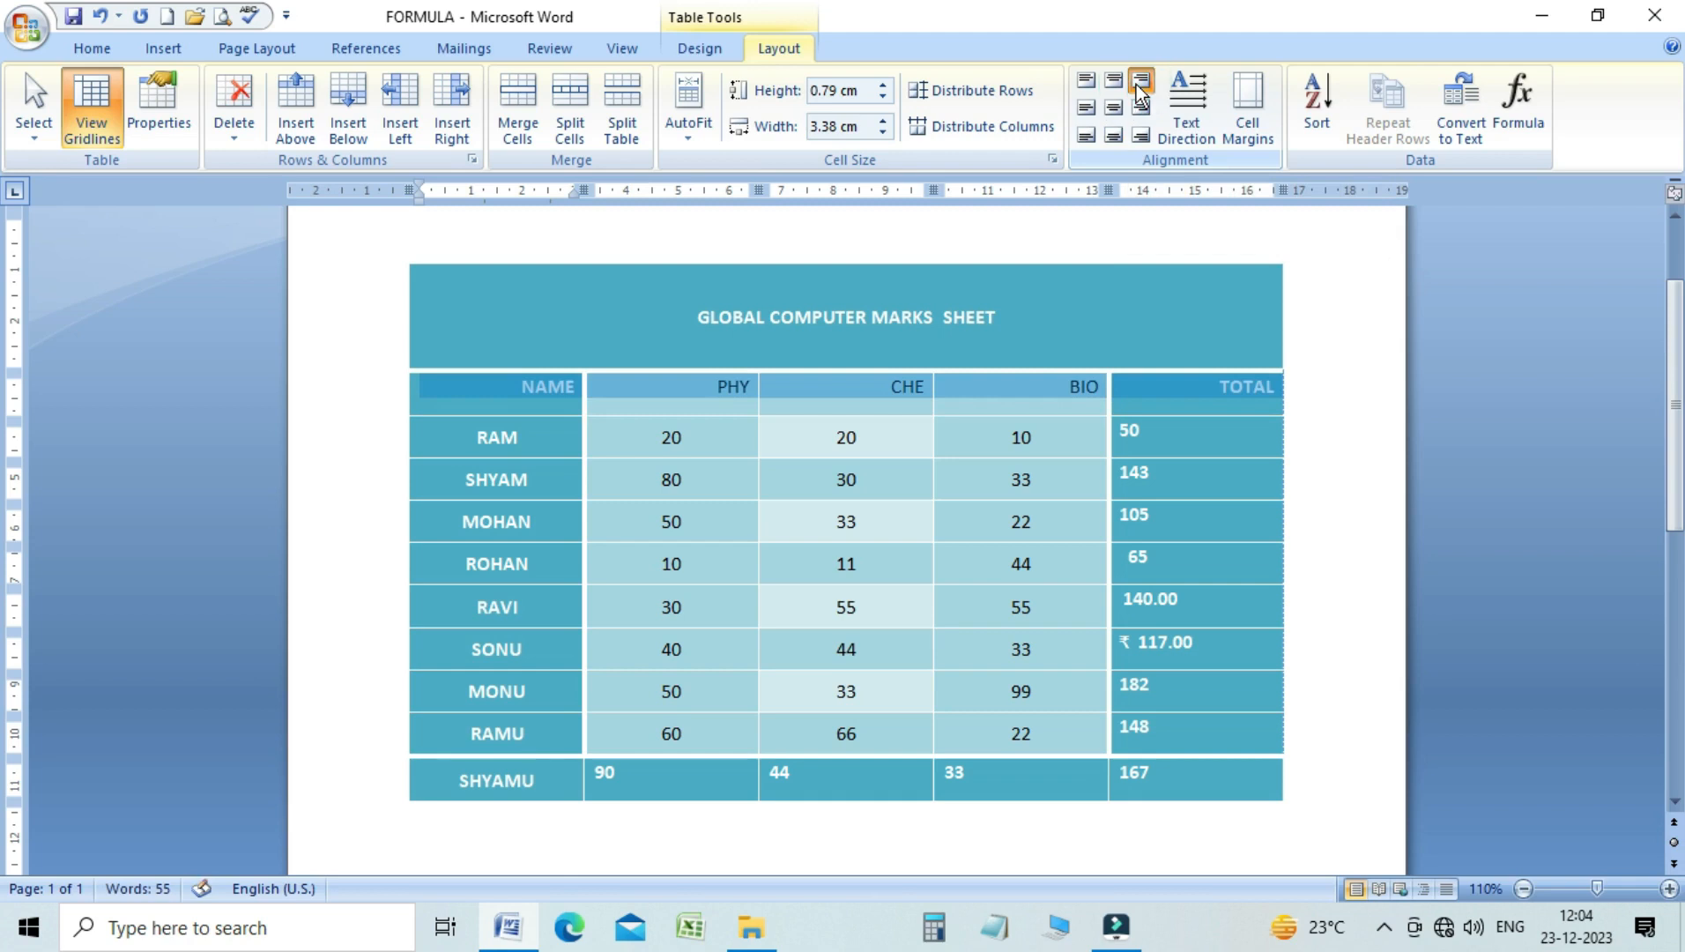
{"action": "left_click", "coordinate": [1142, 113]}
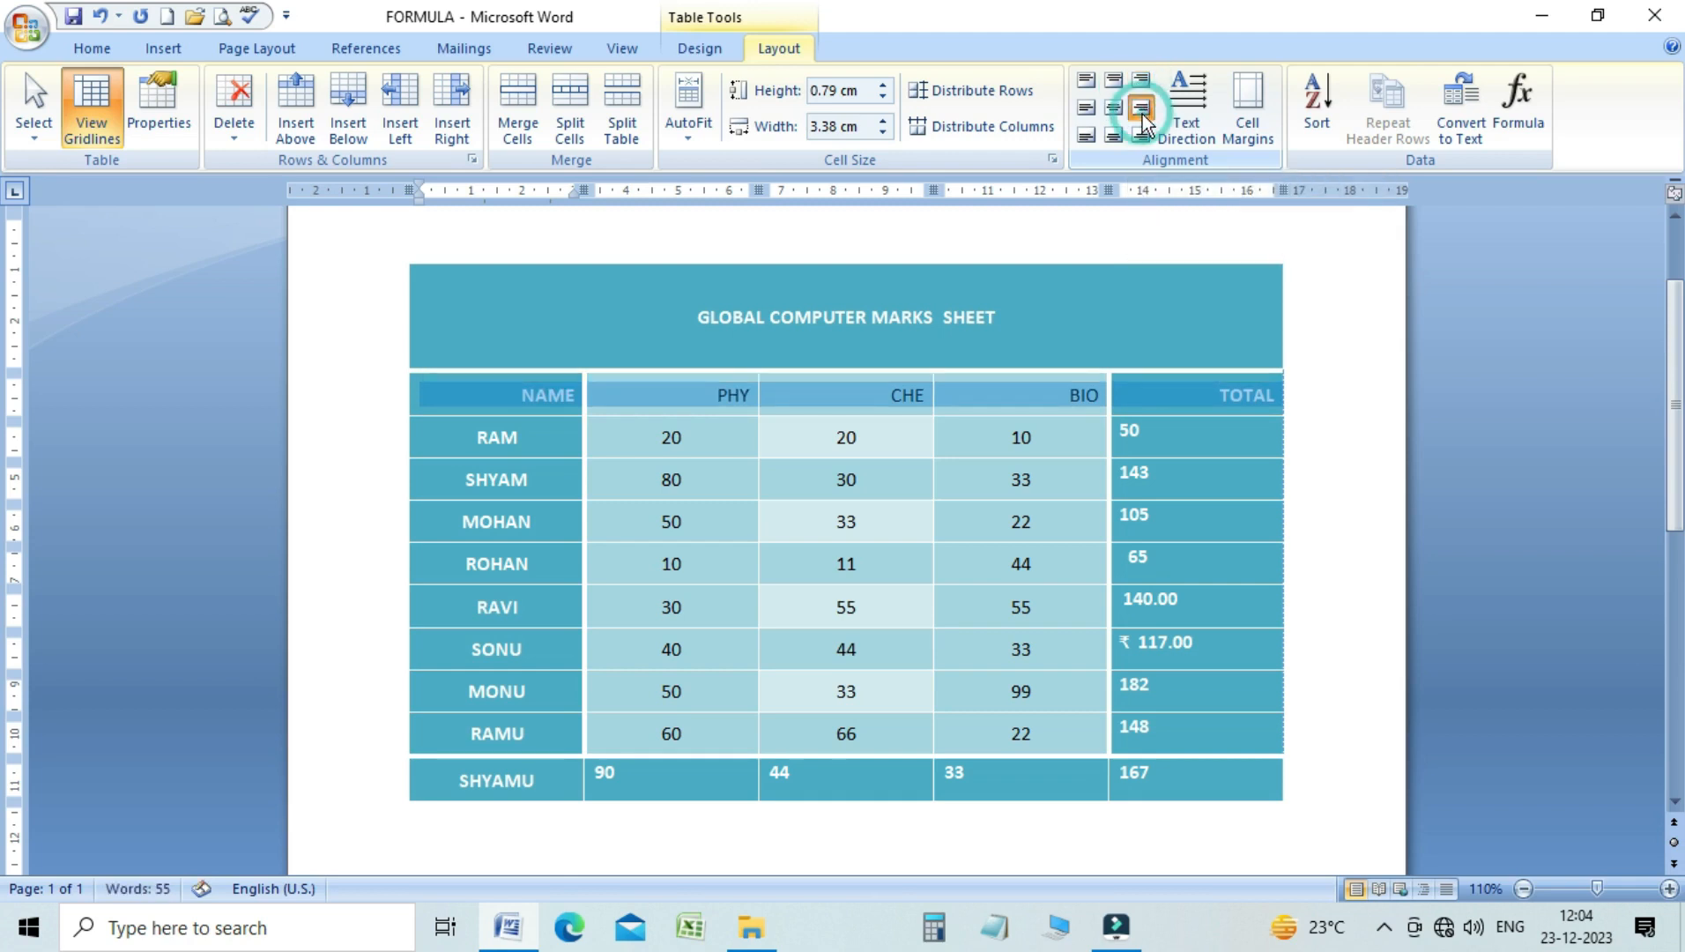
{"action": "left_click", "coordinate": [1141, 134]}
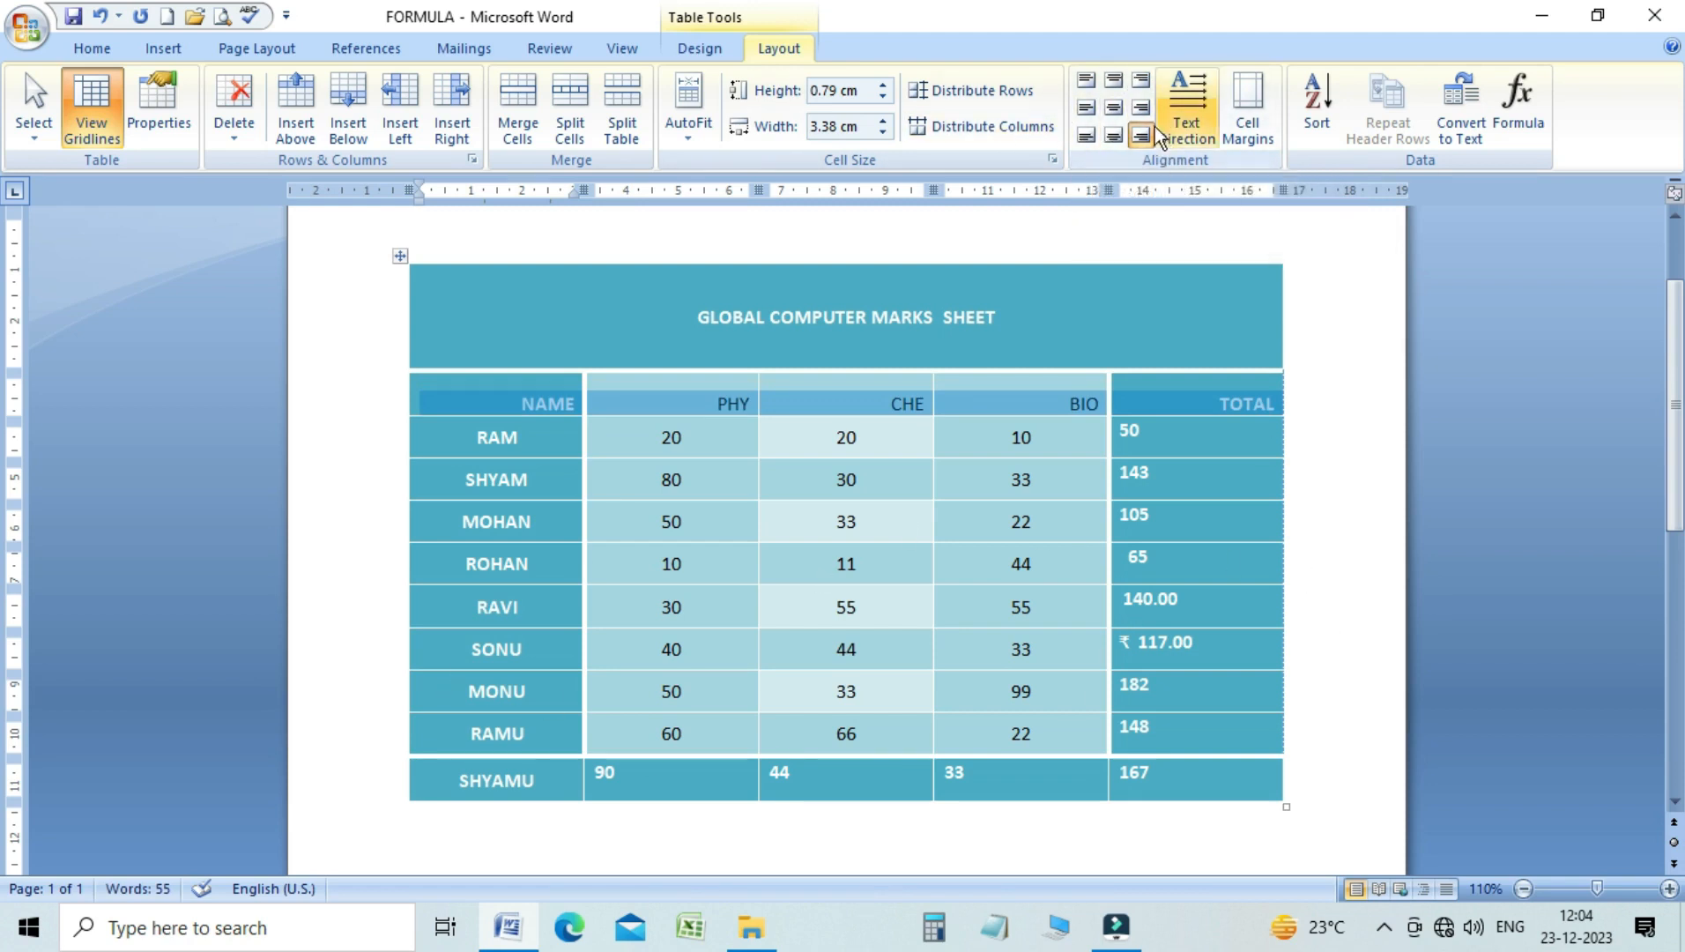
{"action": "left_click", "coordinate": [995, 496]}
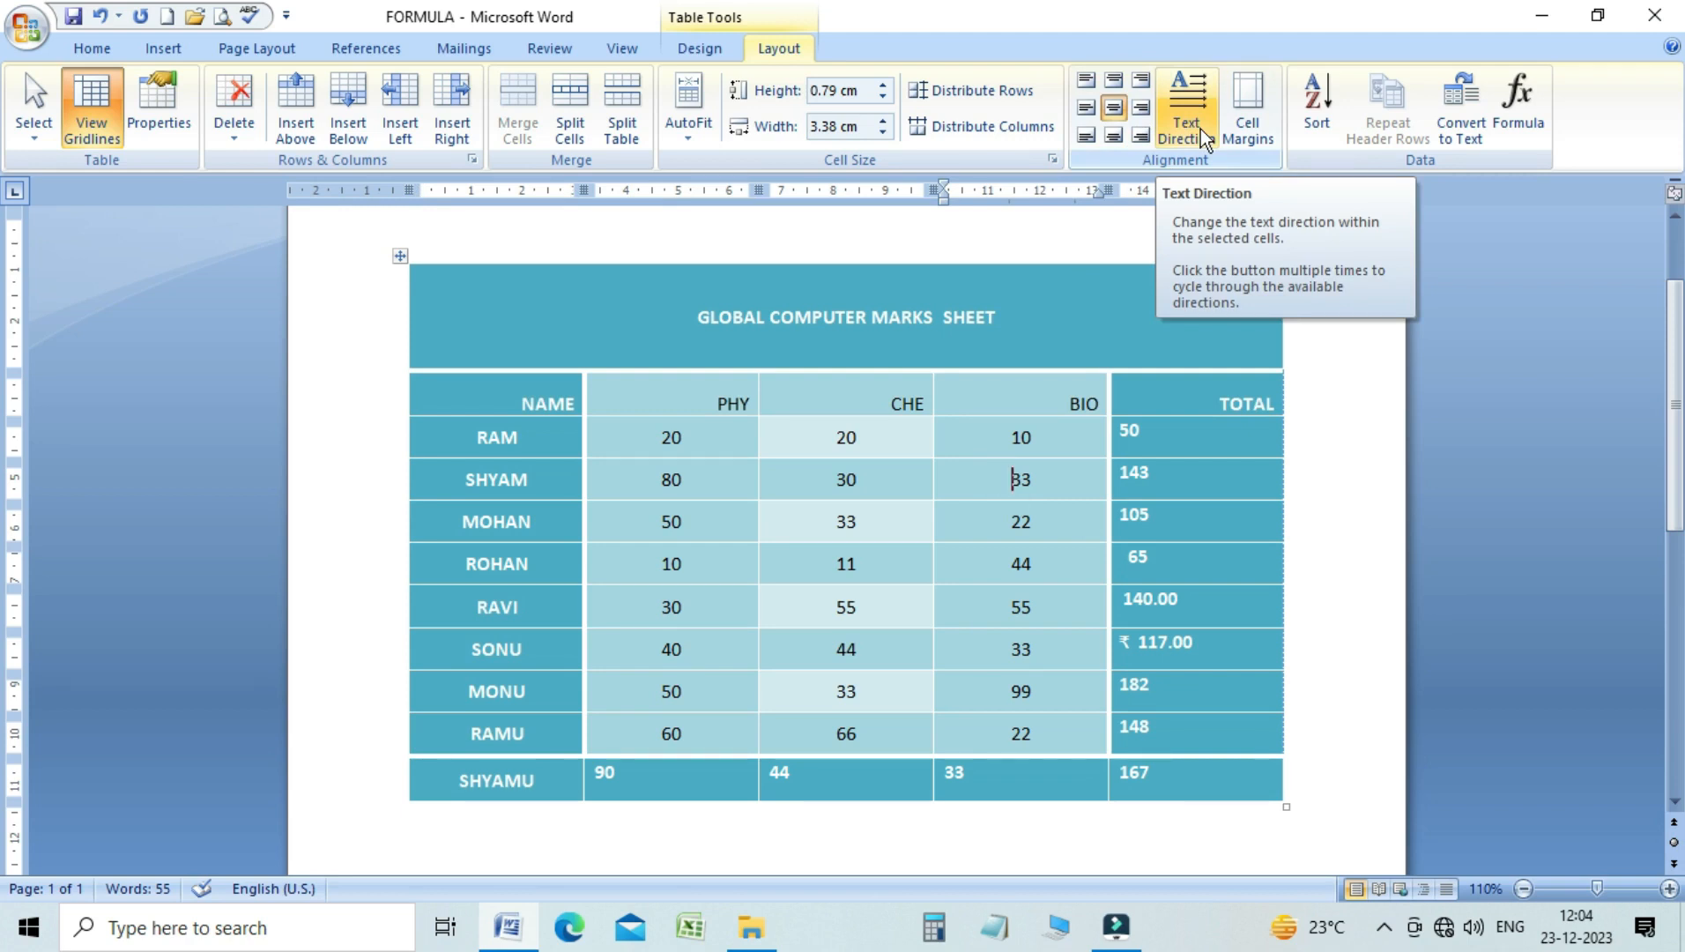
Cycle the GLOBAL COMPUTER MARKS SHEET title through the vertical text directions and back to horizontal
{"action": "left_click", "coordinate": [889, 317]}
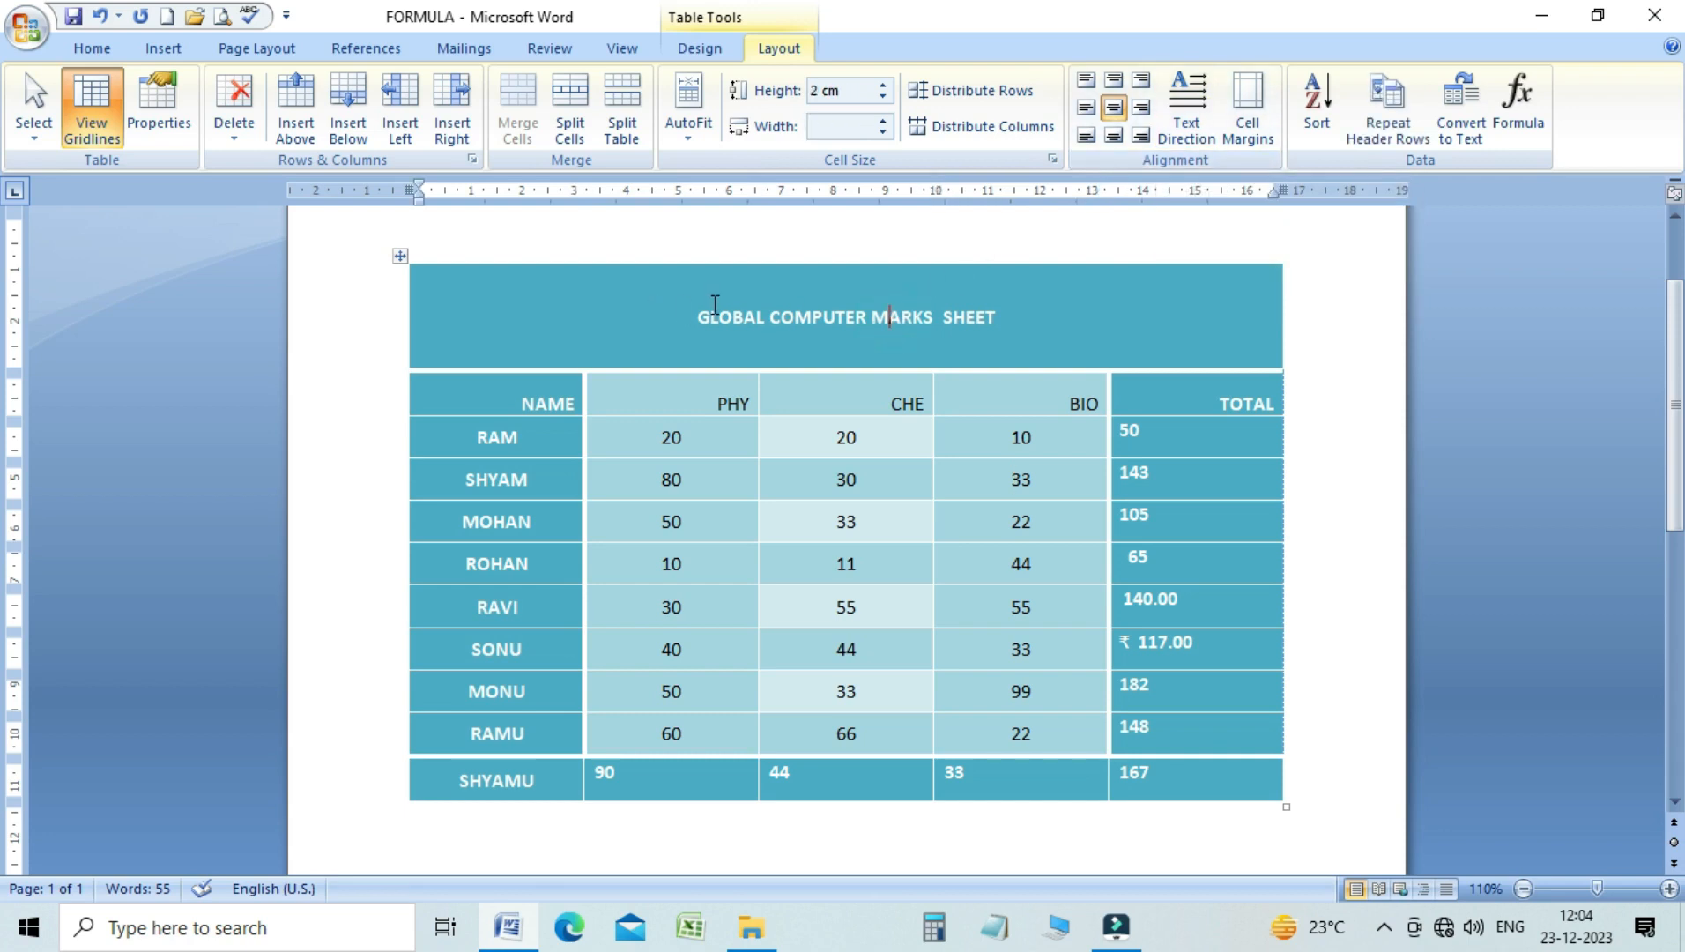
{"action": "double_click", "coordinate": [703, 313]}
{"action": "left_click", "coordinate": [1027, 315], "text": "shift"}
{"action": "left_click", "coordinate": [916, 313]}
{"action": "left_click", "coordinate": [1198, 111]}
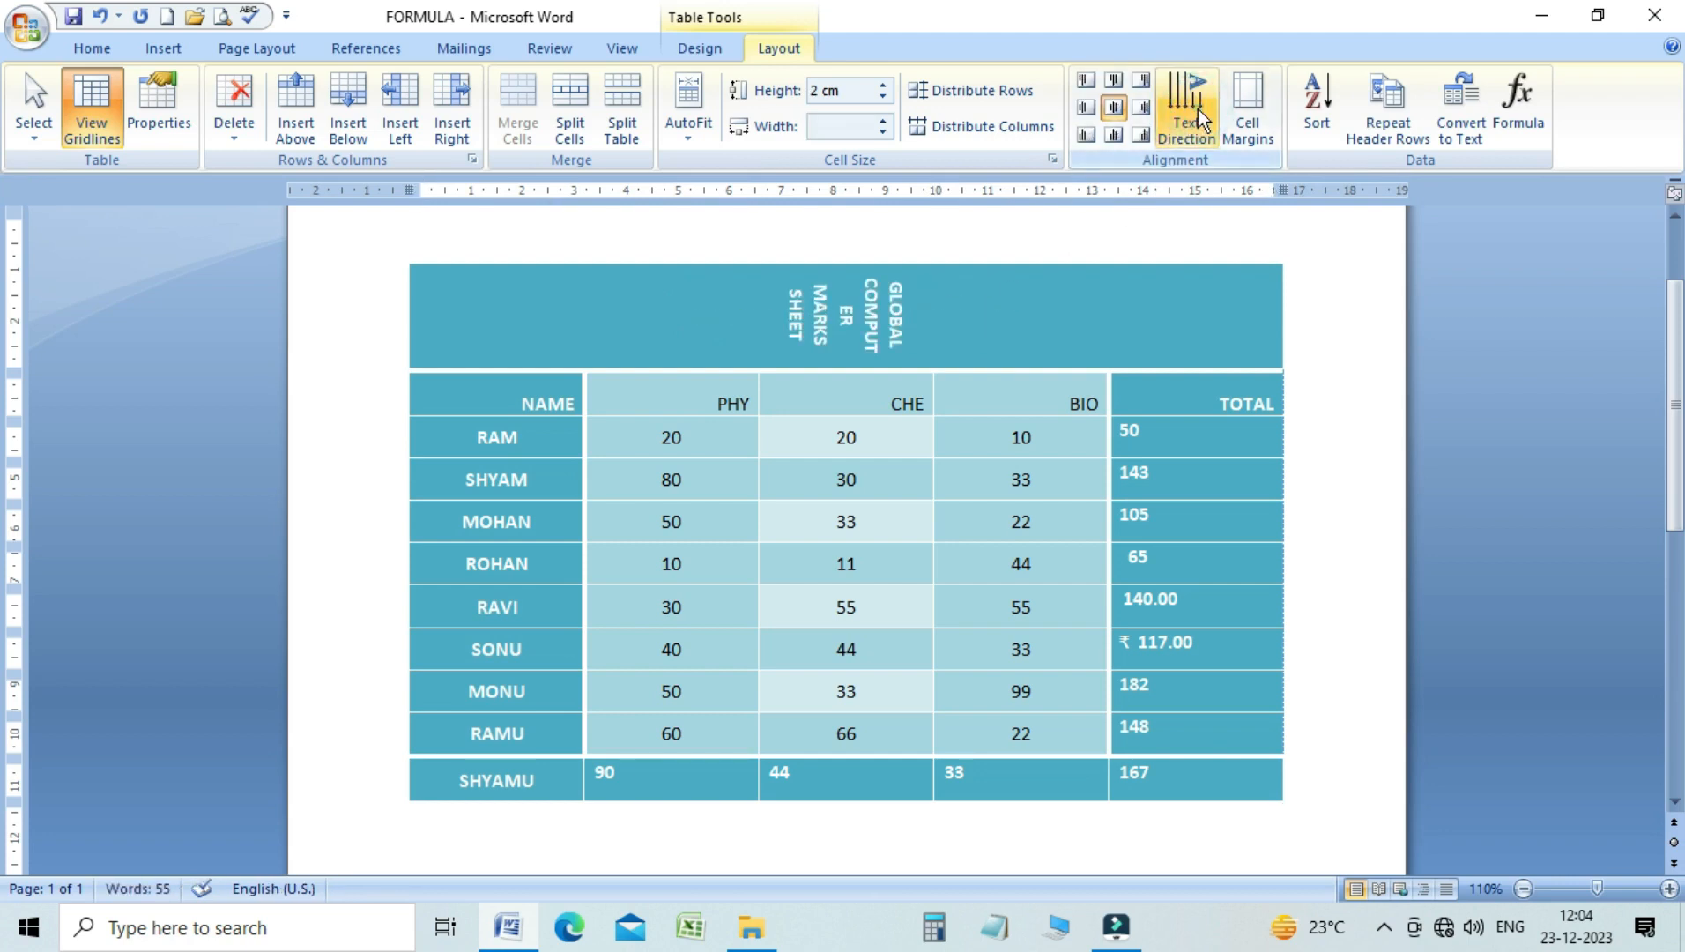
{"action": "left_click", "coordinate": [1197, 111]}
{"action": "left_click", "coordinate": [1197, 111]}
{"action": "left_click", "coordinate": [1197, 111]}
{"action": "left_click", "coordinate": [1197, 111]}
{"action": "left_click", "coordinate": [1197, 111]}
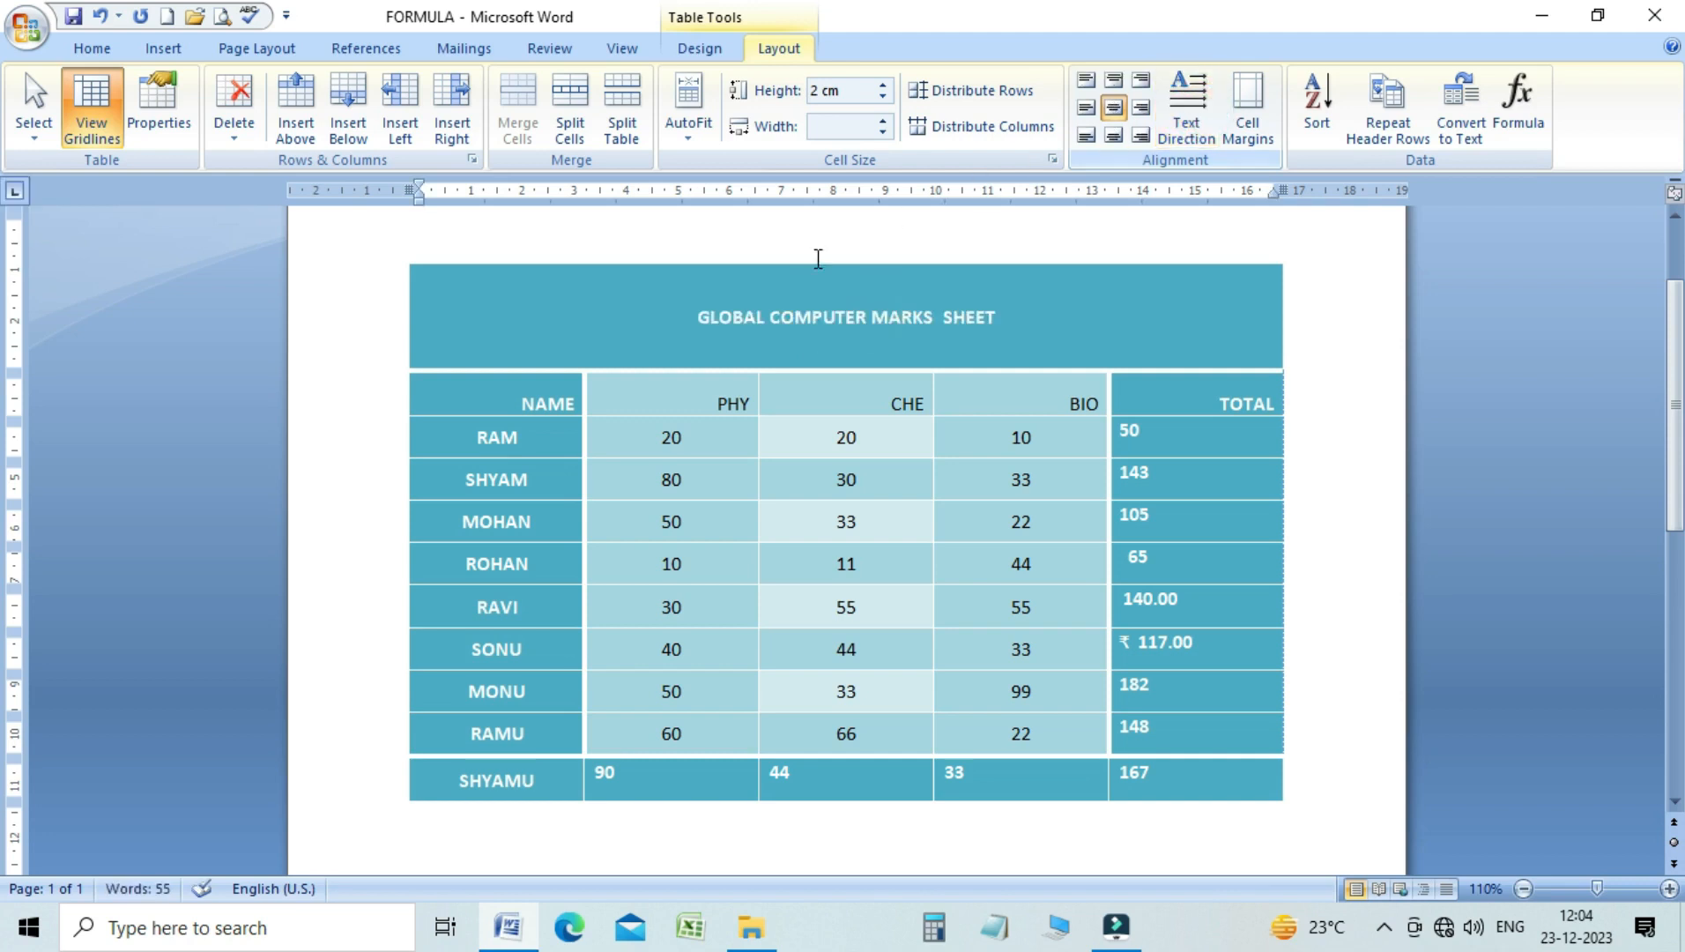
Change the text direction of the heading row from NAME to TOTAL to vertical, reading downwards
{"action": "left_click_drag", "start_coordinate": [515, 401], "coordinate": [1231, 388]}
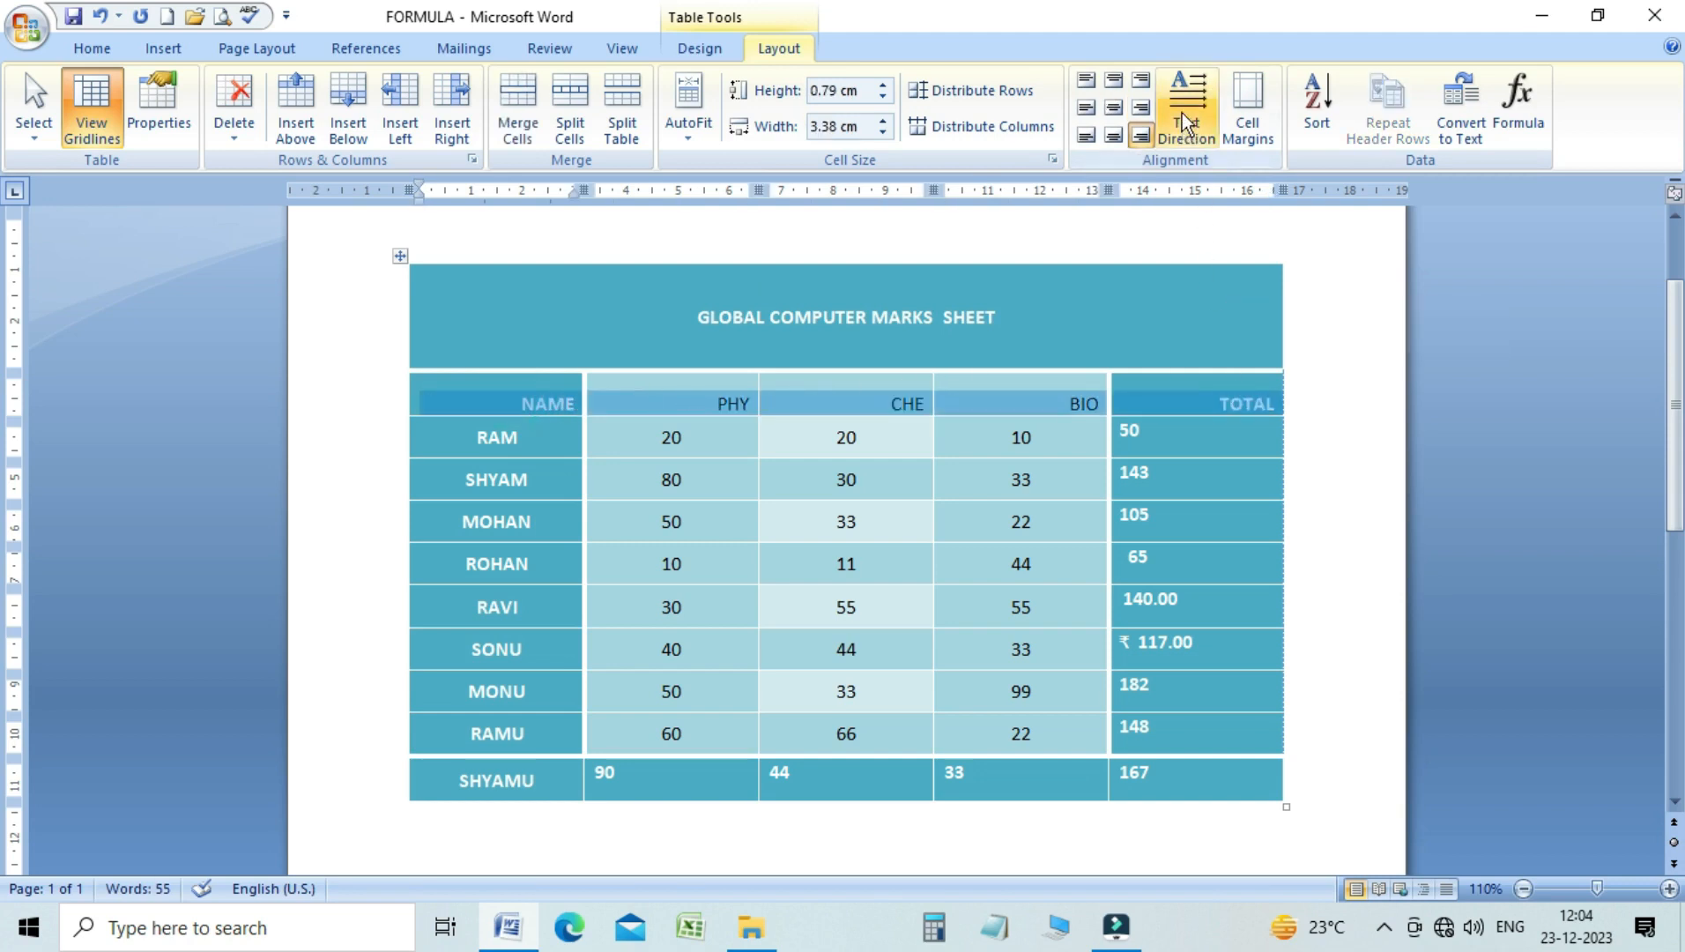
{"action": "left_click", "coordinate": [1182, 113]}
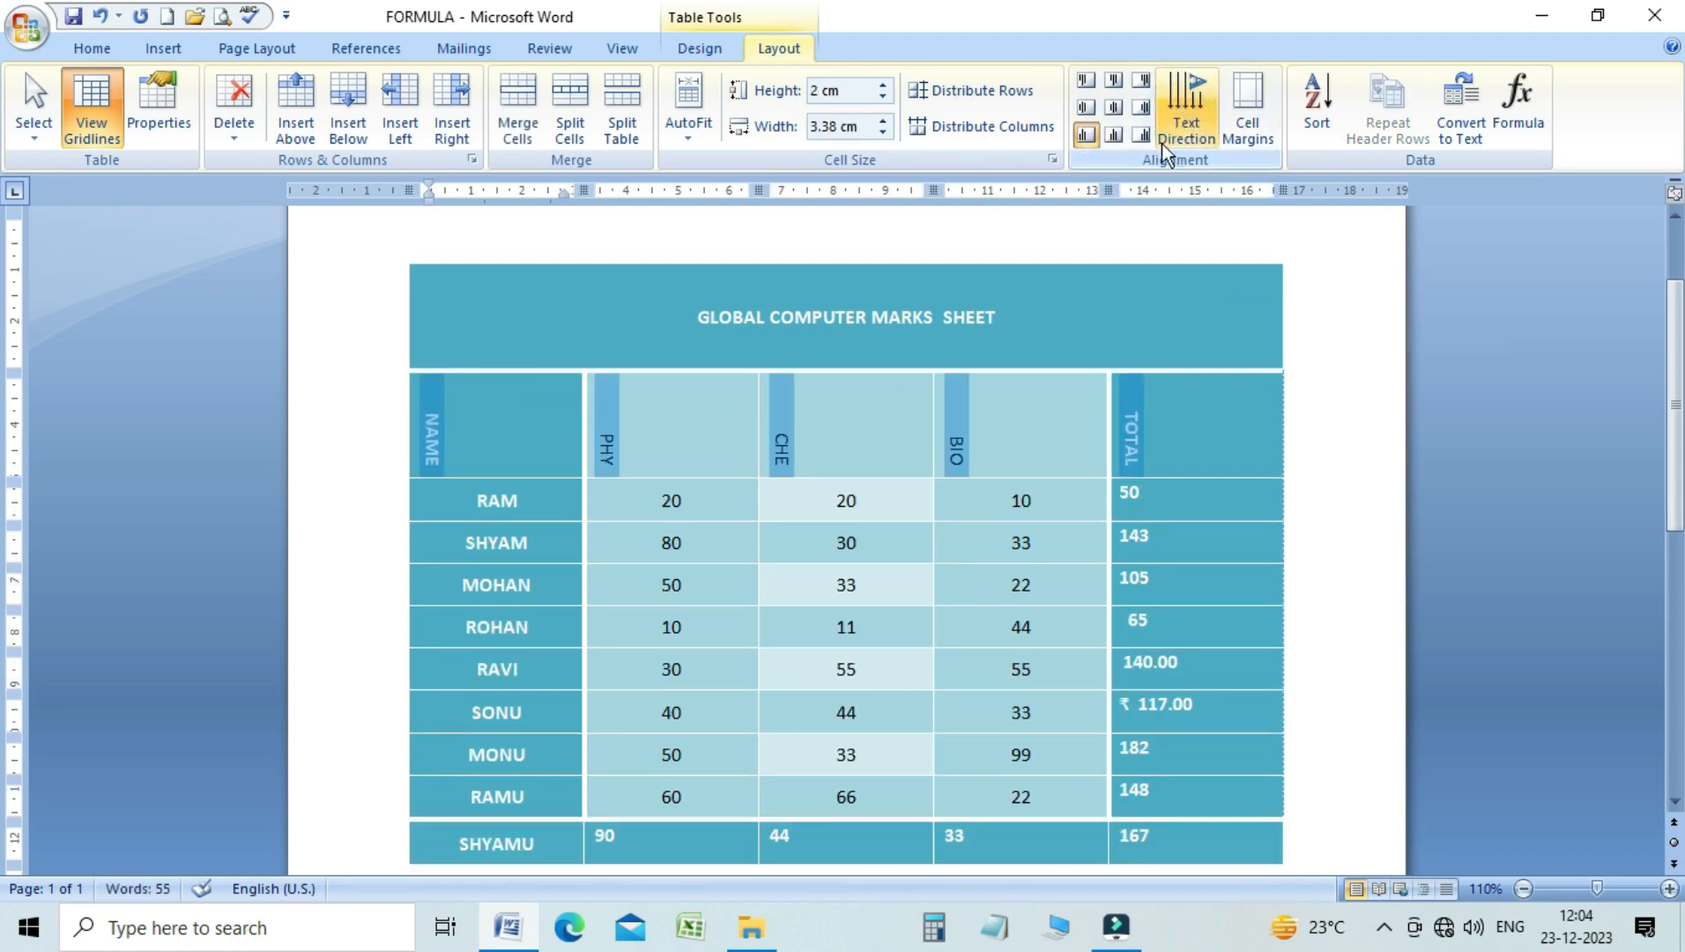
{"action": "left_click", "coordinate": [1148, 448]}
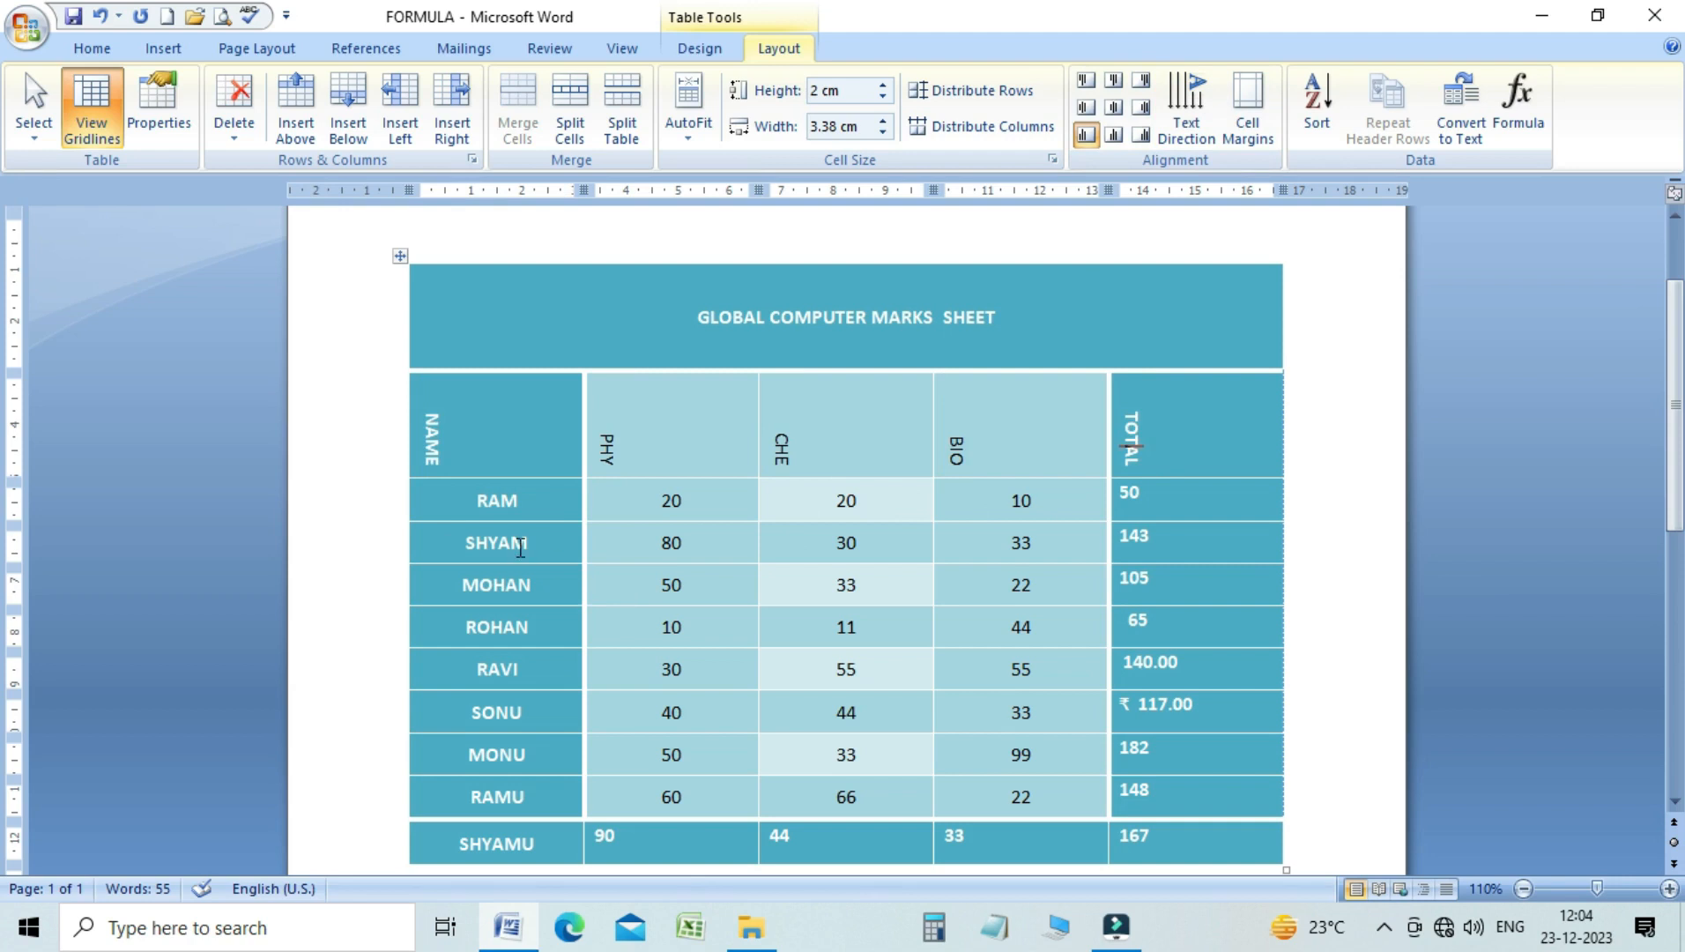
Turn all nine student names in the NAME column through the vertical text directions and back to horizontal
{"action": "left_click_drag", "start_coordinate": [420, 510], "coordinate": [494, 842]}
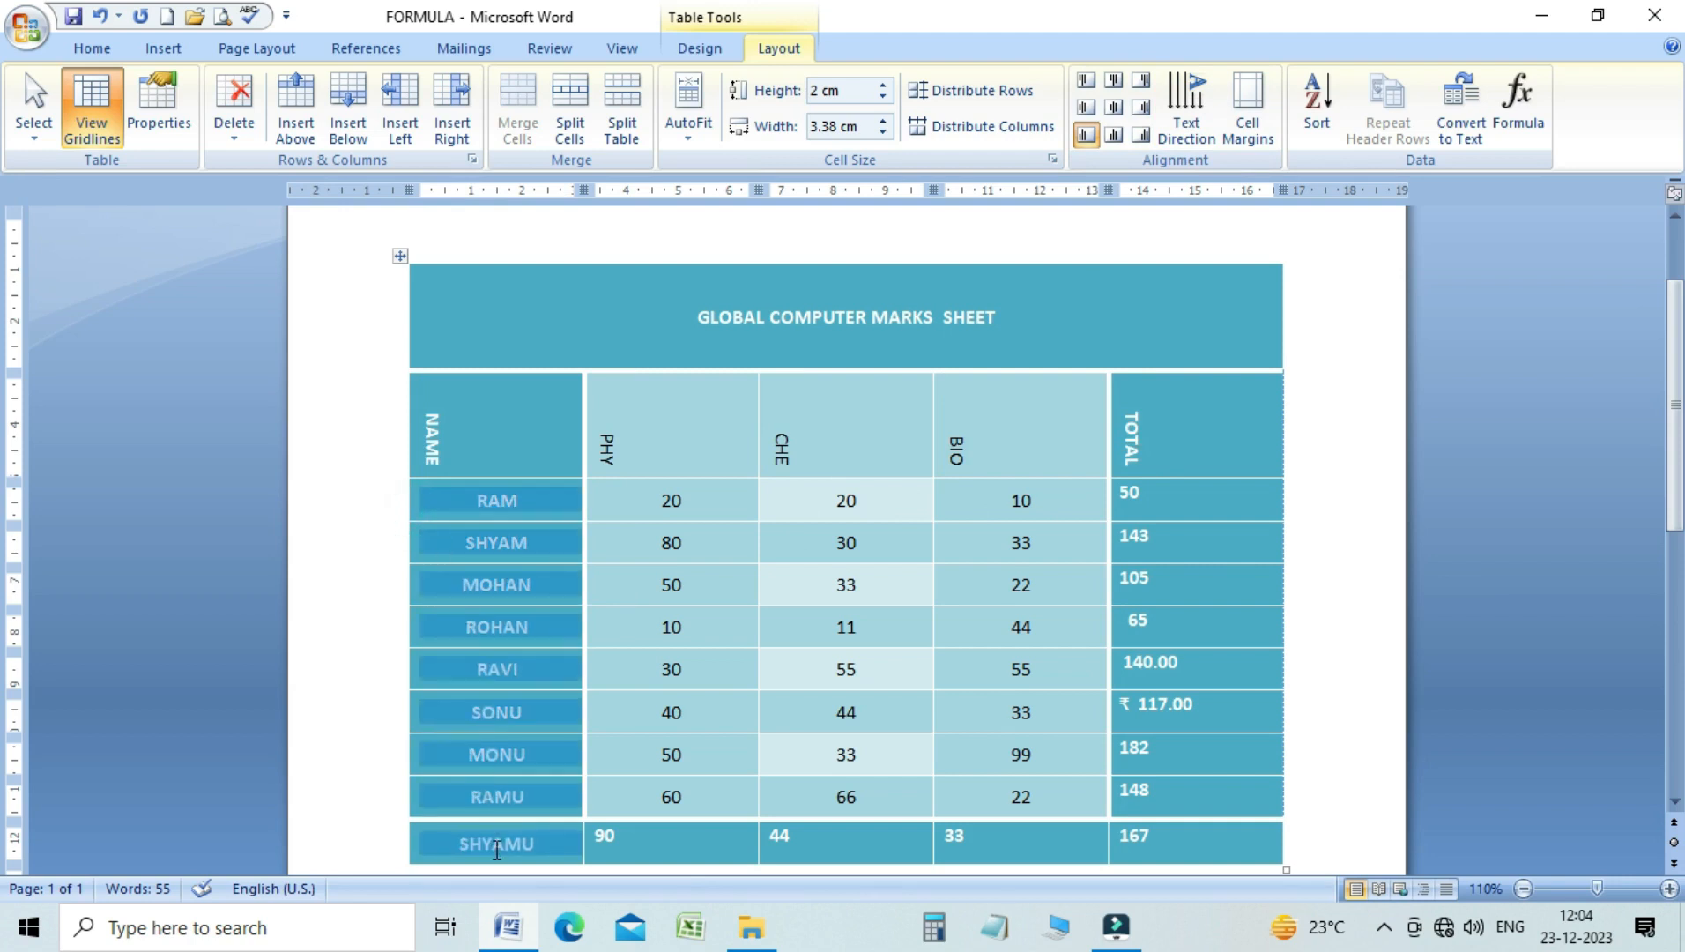
{"action": "left_click", "coordinate": [1187, 99]}
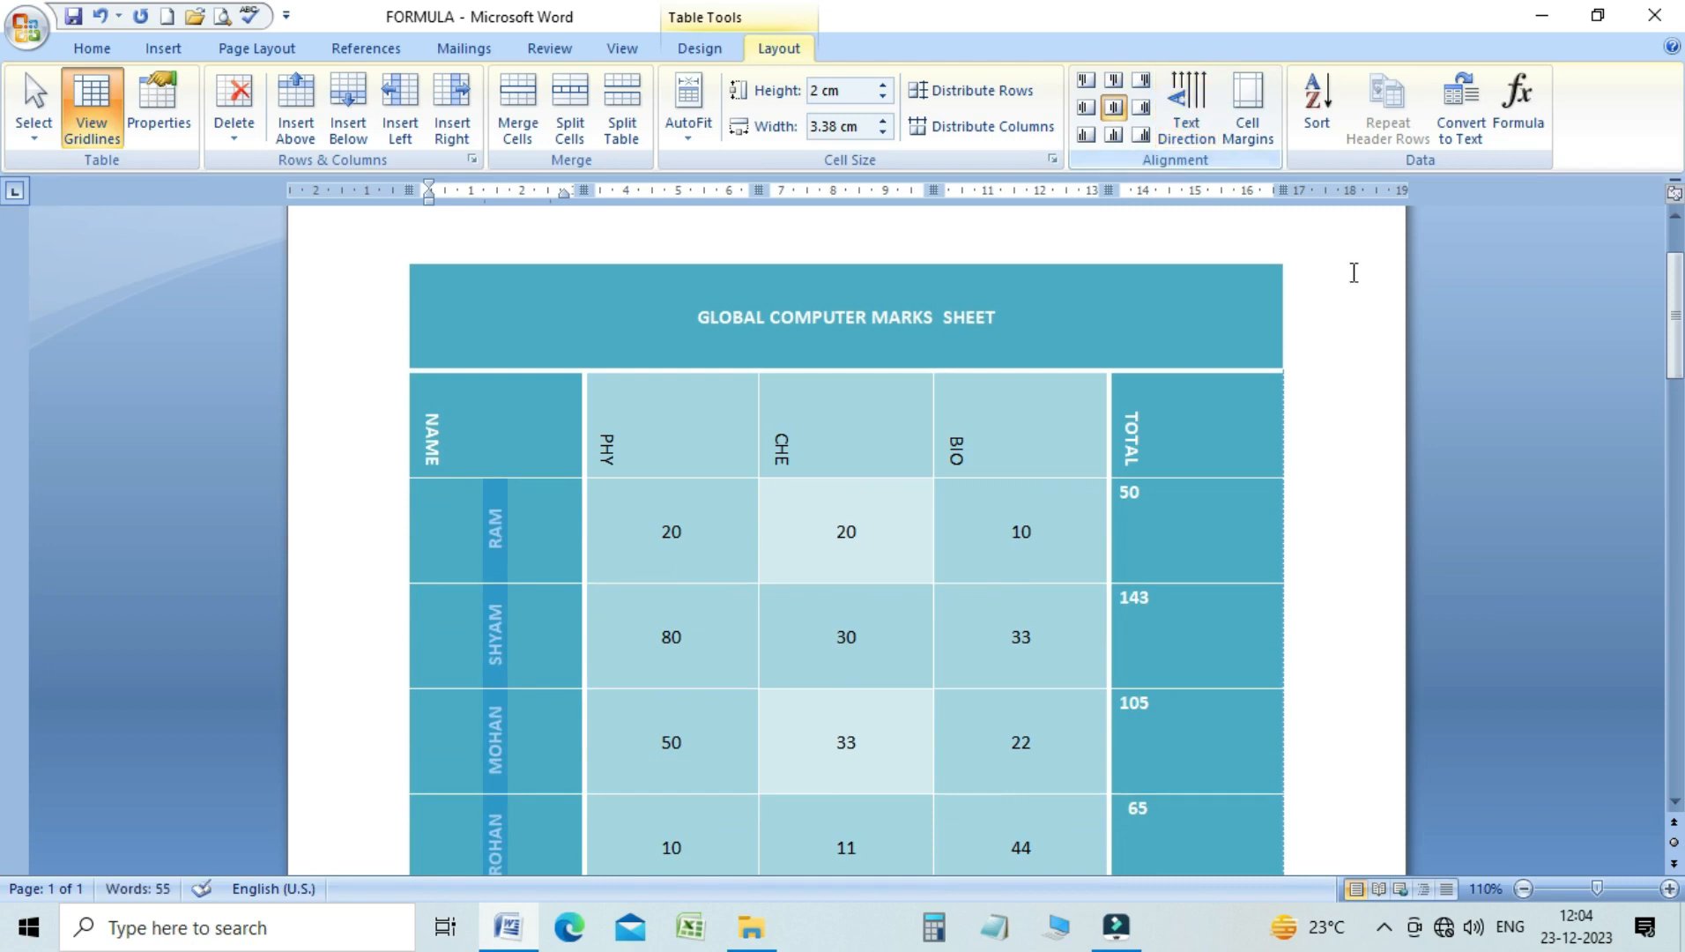
{"action": "mouse_move", "coordinate": [1674, 313]}
{"action": "left_mouse_down"}
{"action": "mouse_move", "coordinate": [1674, 425]}
{"action": "mouse_move", "coordinate": [1671, 321]}
{"action": "left_mouse_up"}
{"action": "left_click", "coordinate": [1198, 112]}
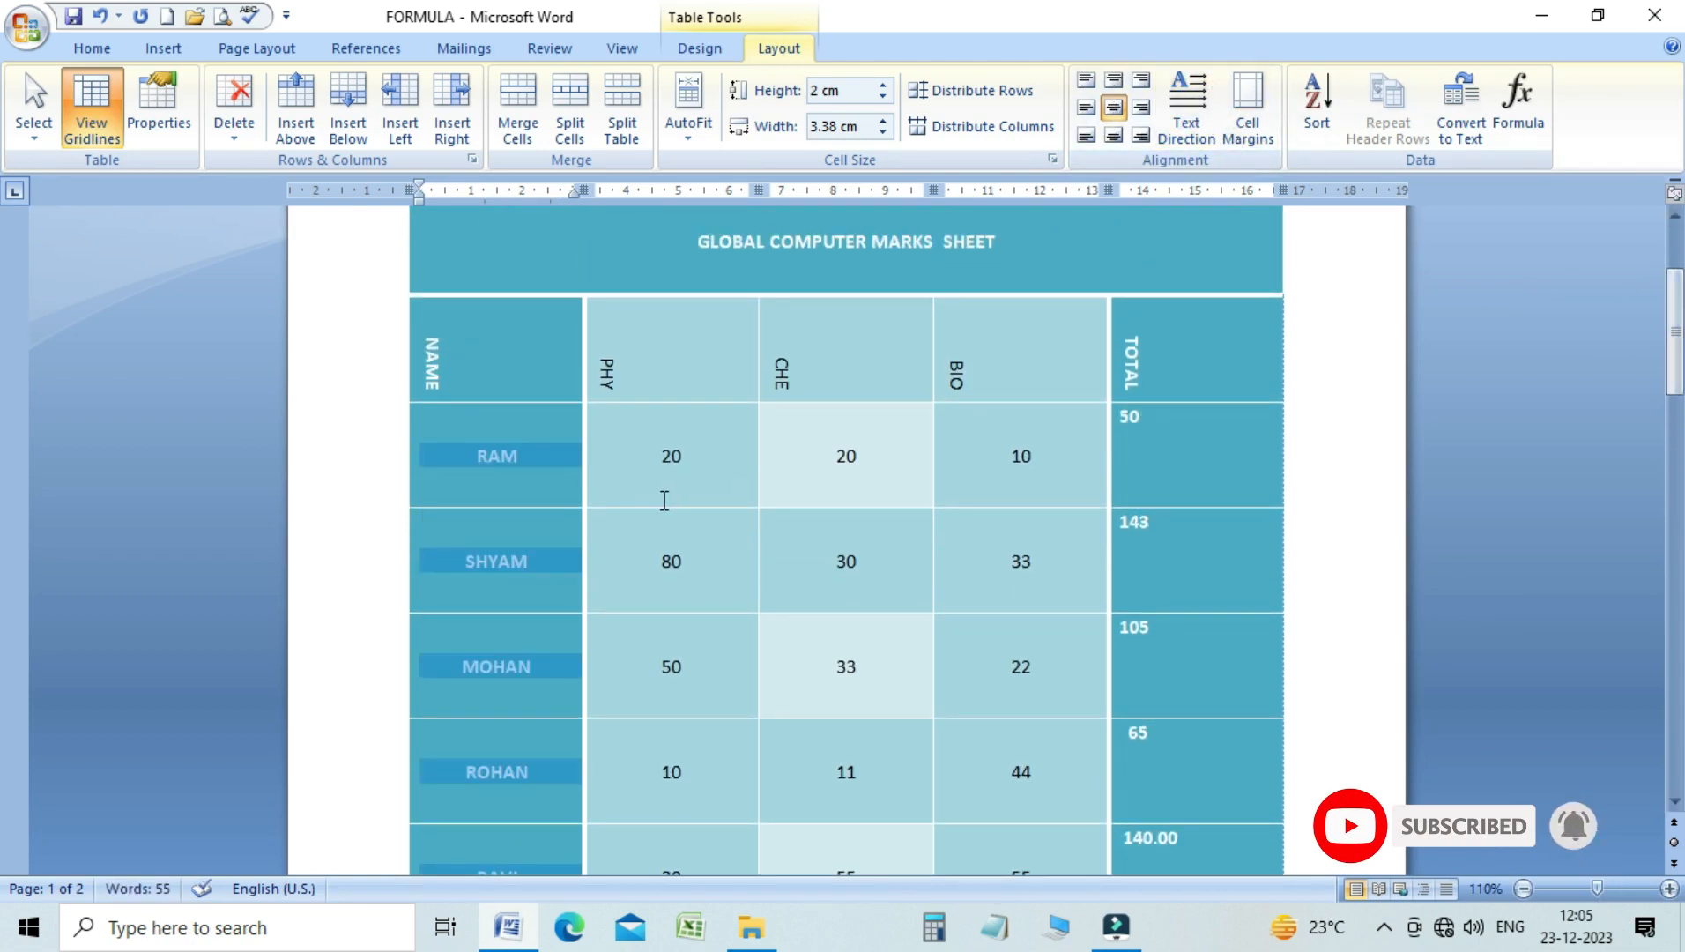
{"action": "left_click", "coordinate": [648, 370]}
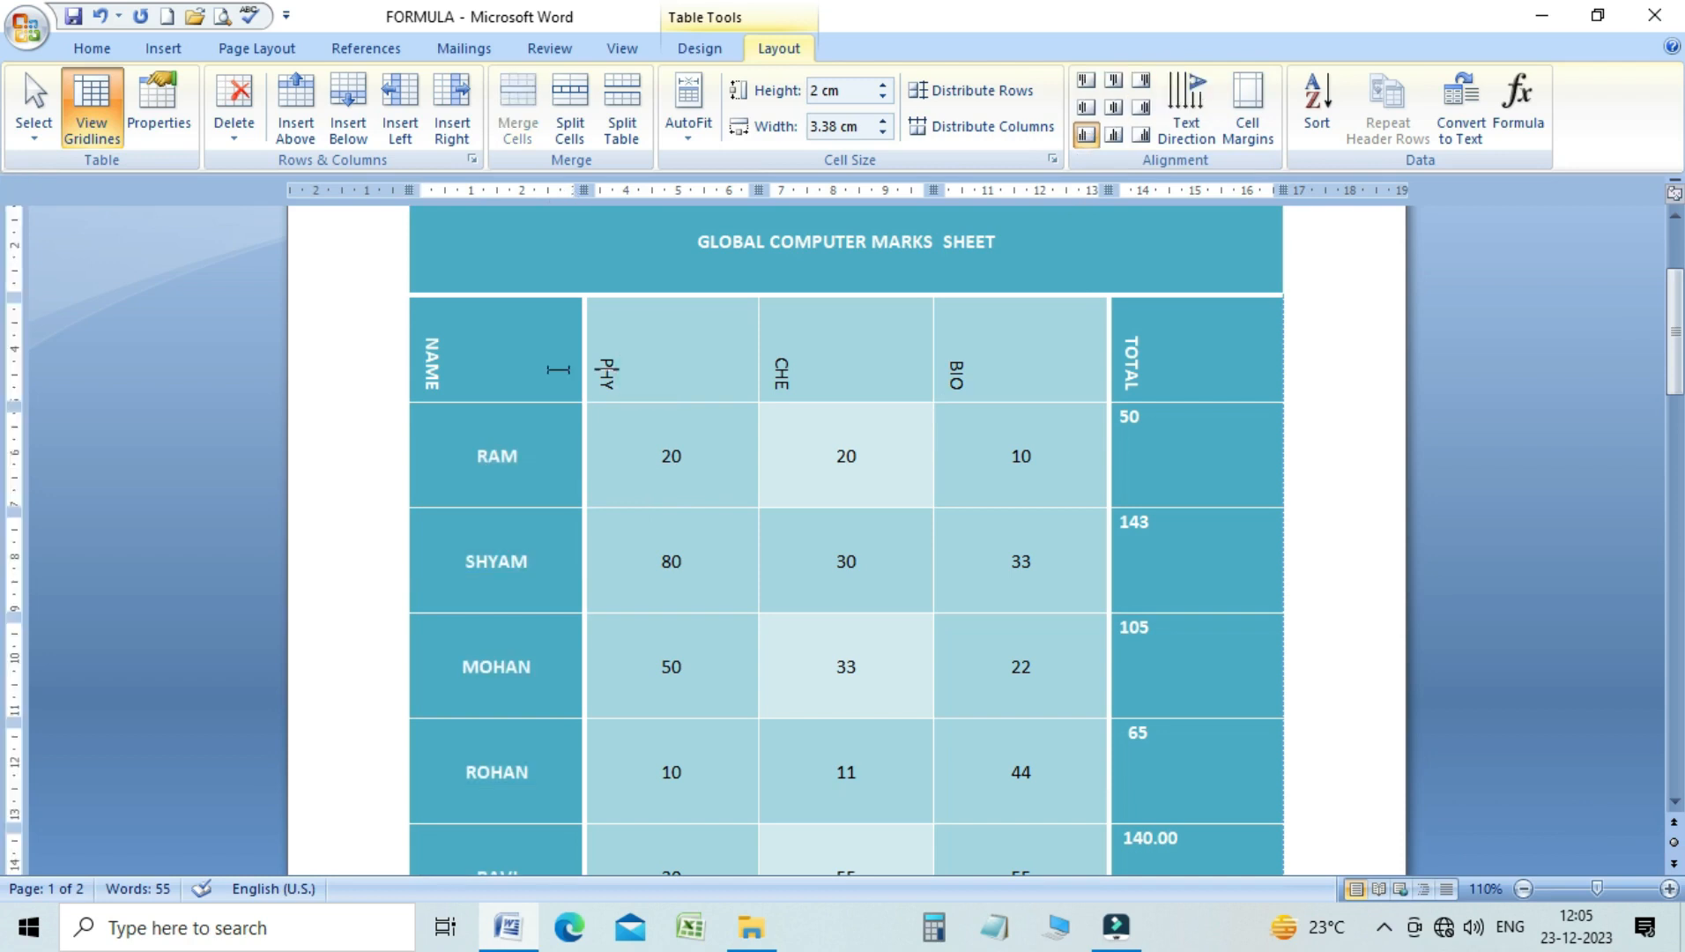
Cycle the vertical heading row from NAME to TOTAL through the upward text direction and back to horizontal
{"action": "left_click_drag", "start_coordinate": [434, 366], "coordinate": [1145, 380]}
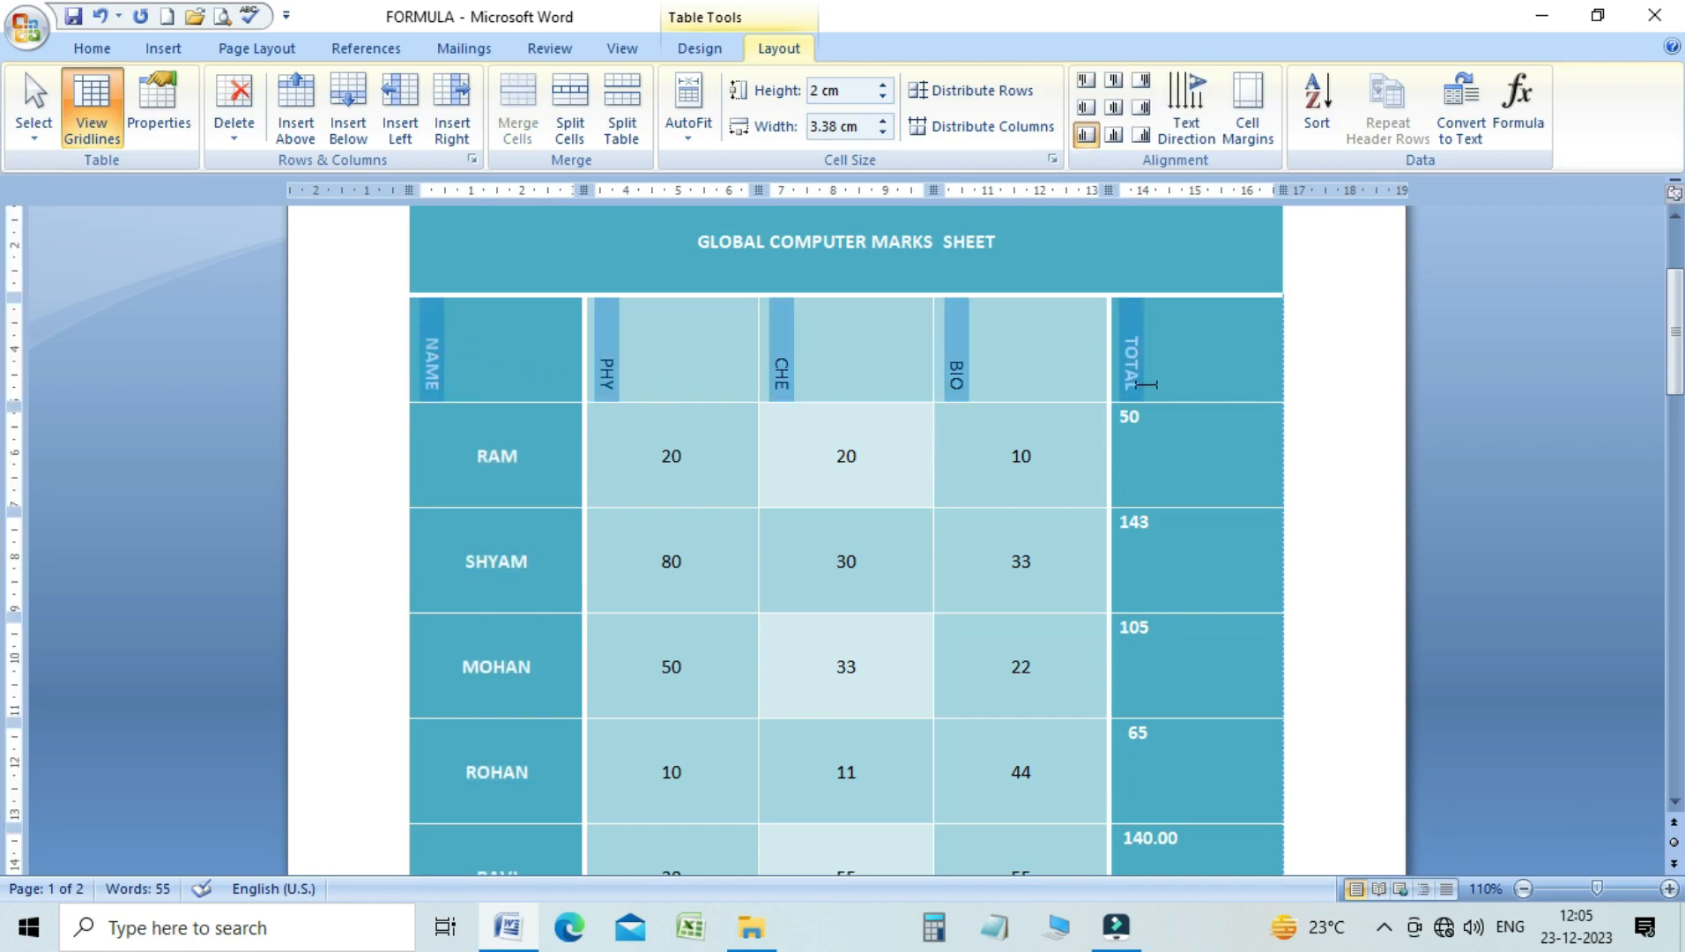
{"action": "left_click", "coordinate": [1185, 119]}
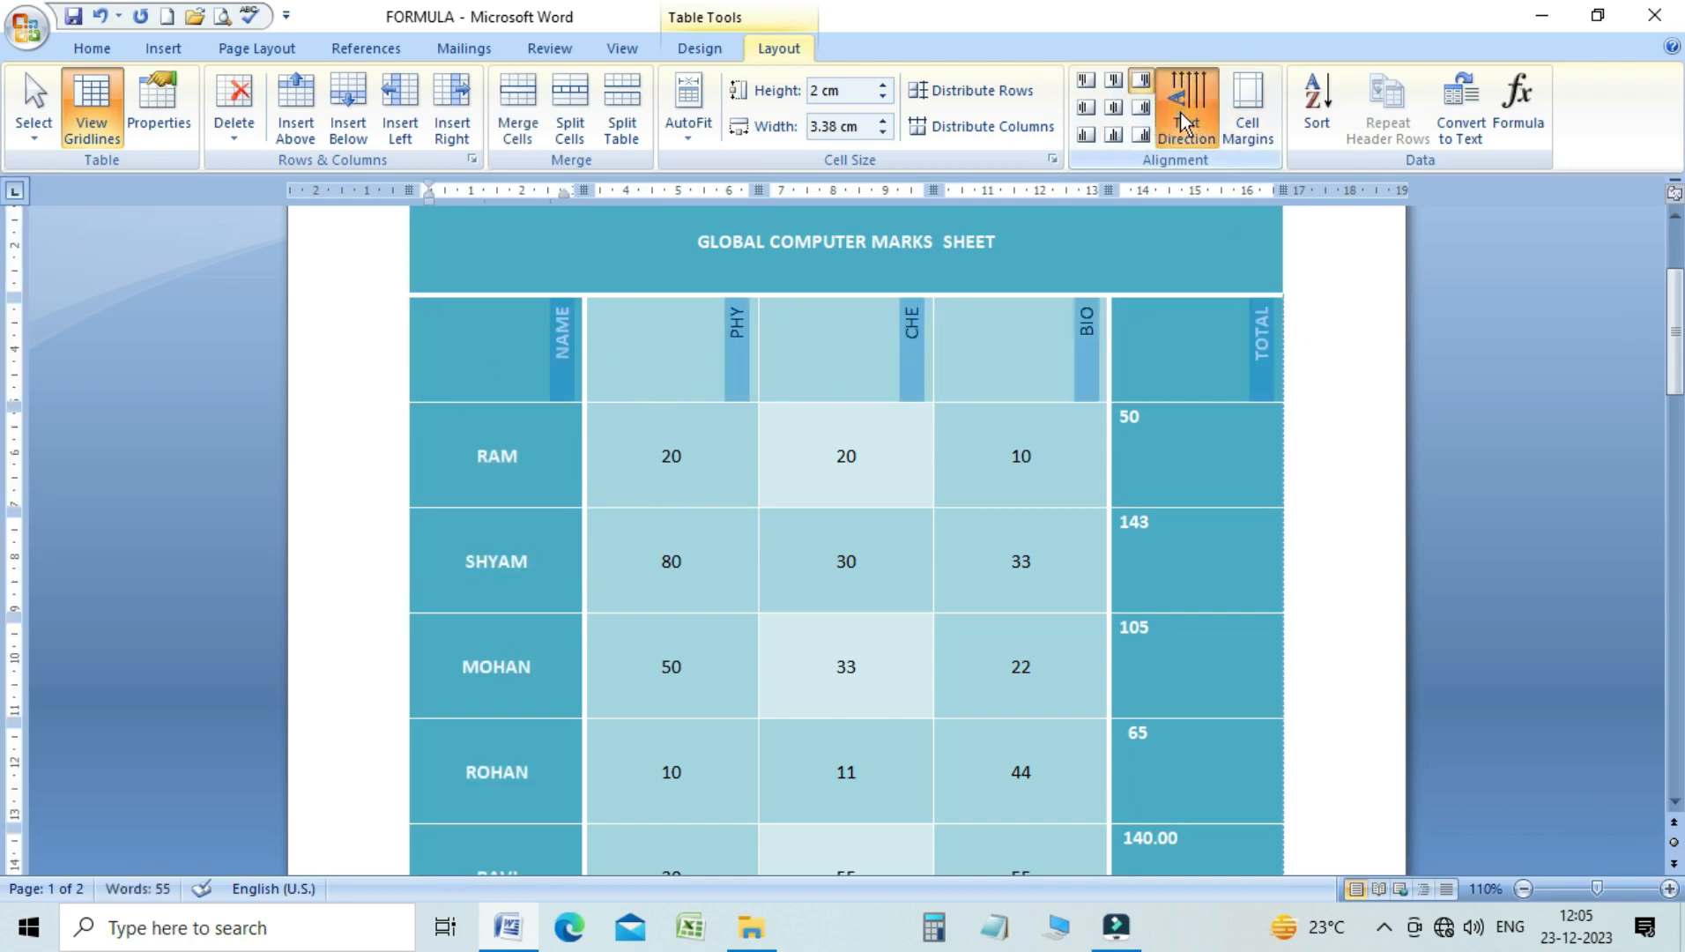
{"action": "left_click", "coordinate": [1185, 119]}
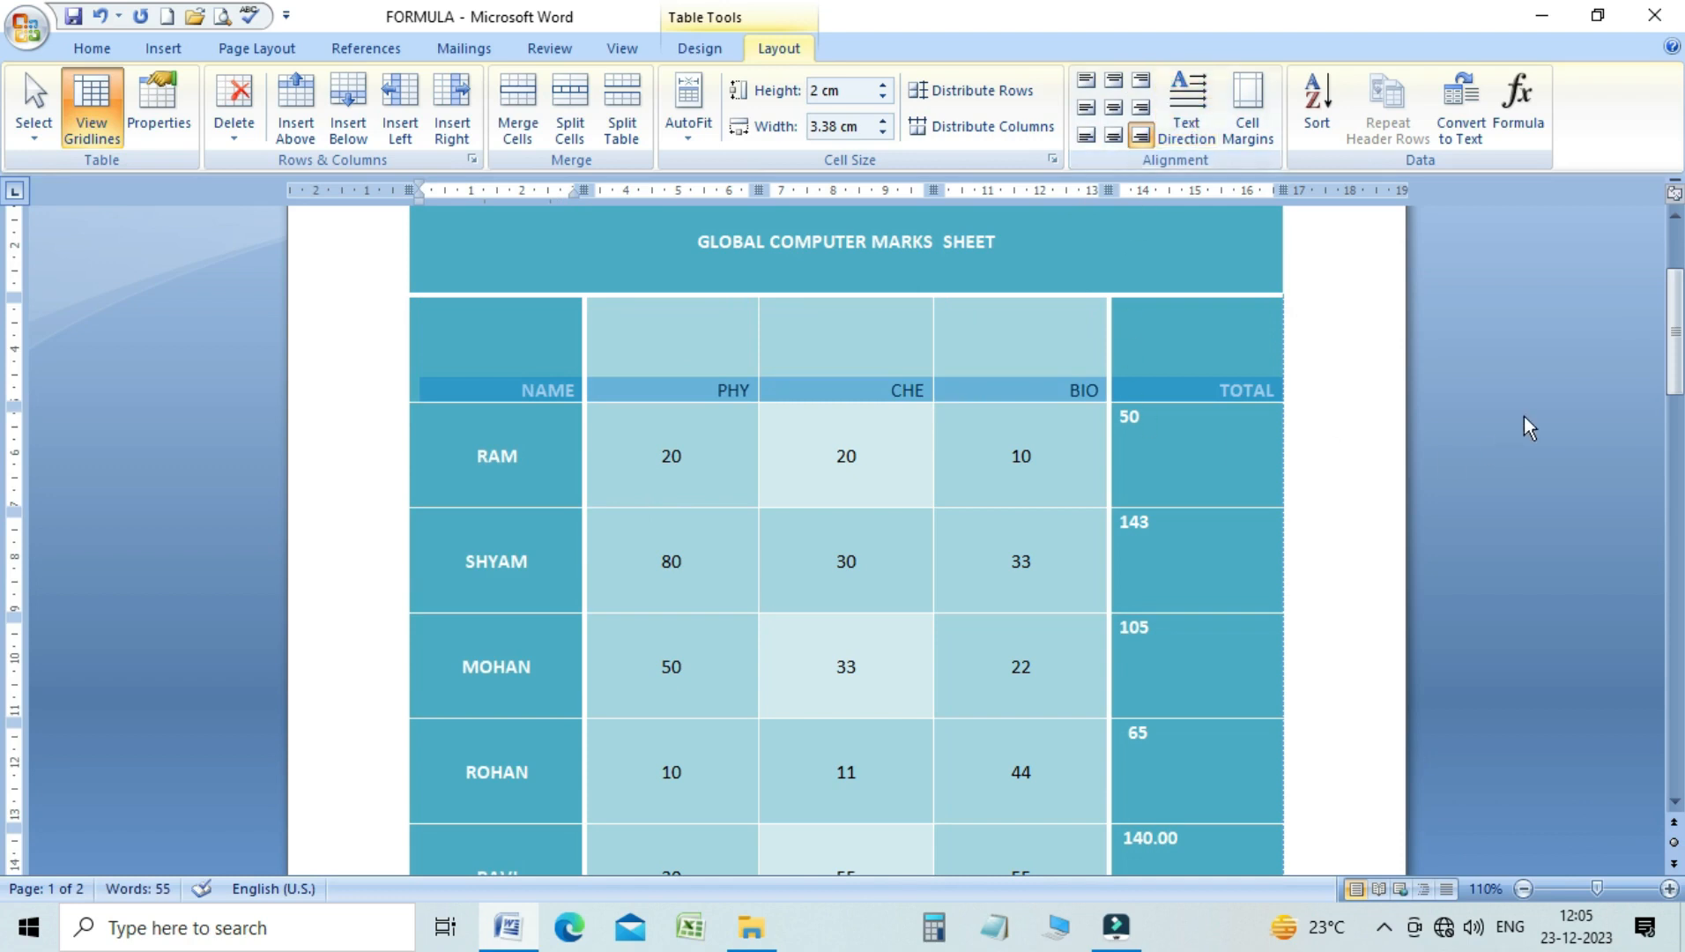
{"action": "left_click_drag", "start_coordinate": [1674, 388], "coordinate": [1639, 348]}
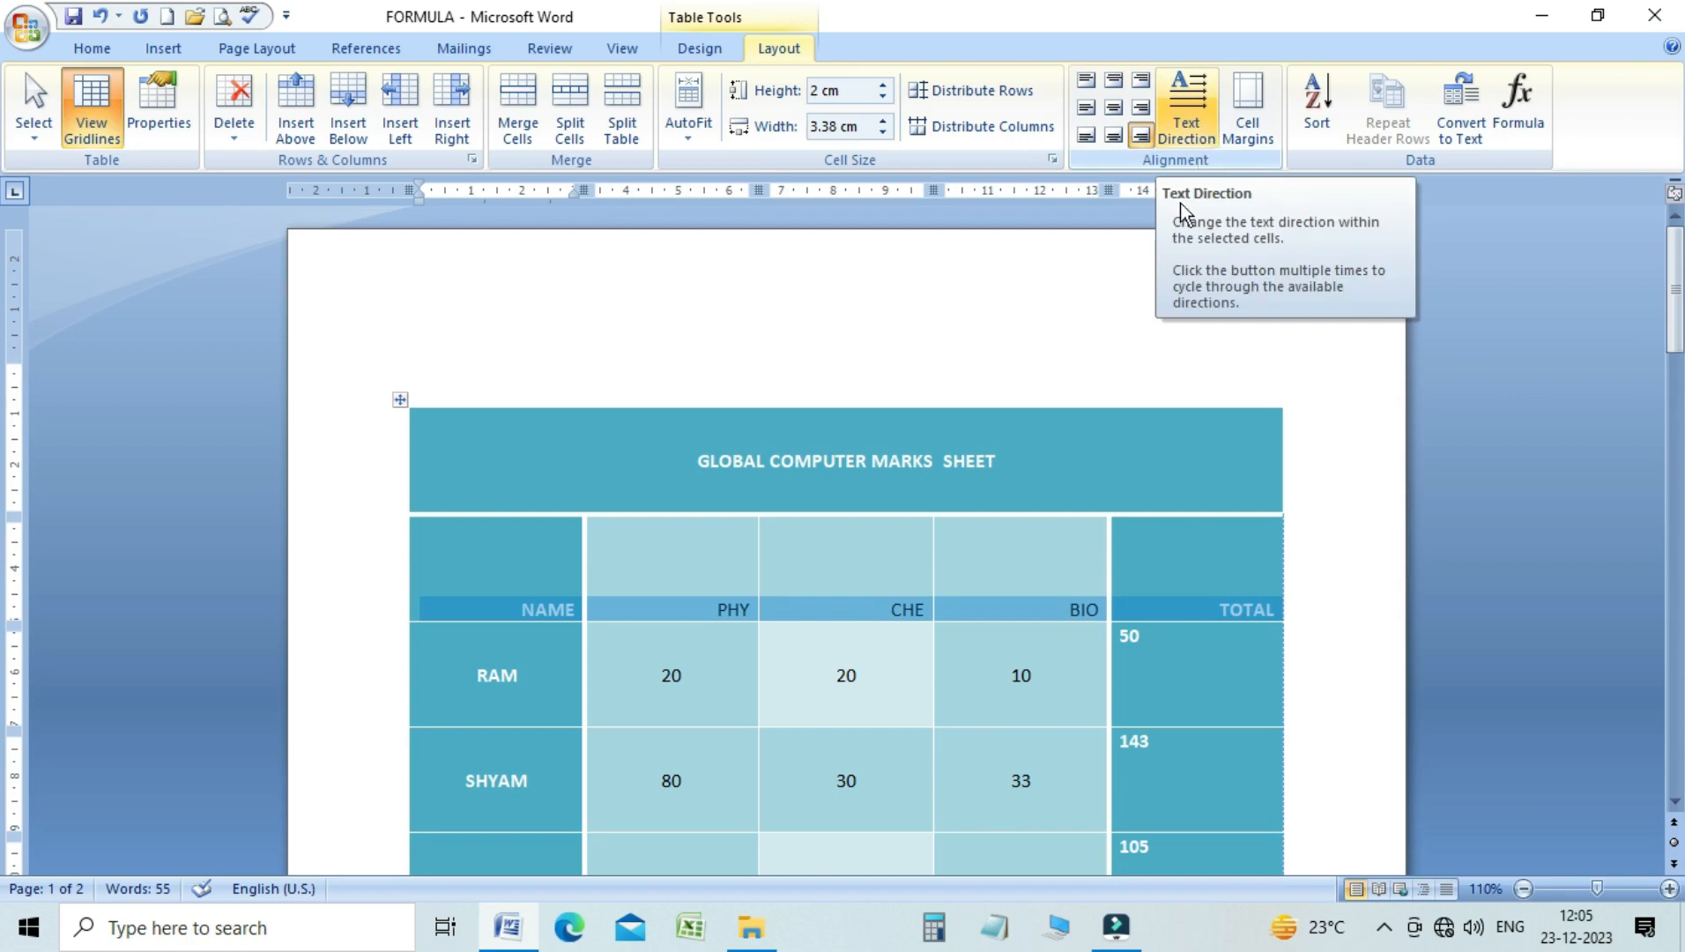
Undo the text direction changes made to the heading row and the student names
{"action": "left_click", "coordinate": [680, 555]}
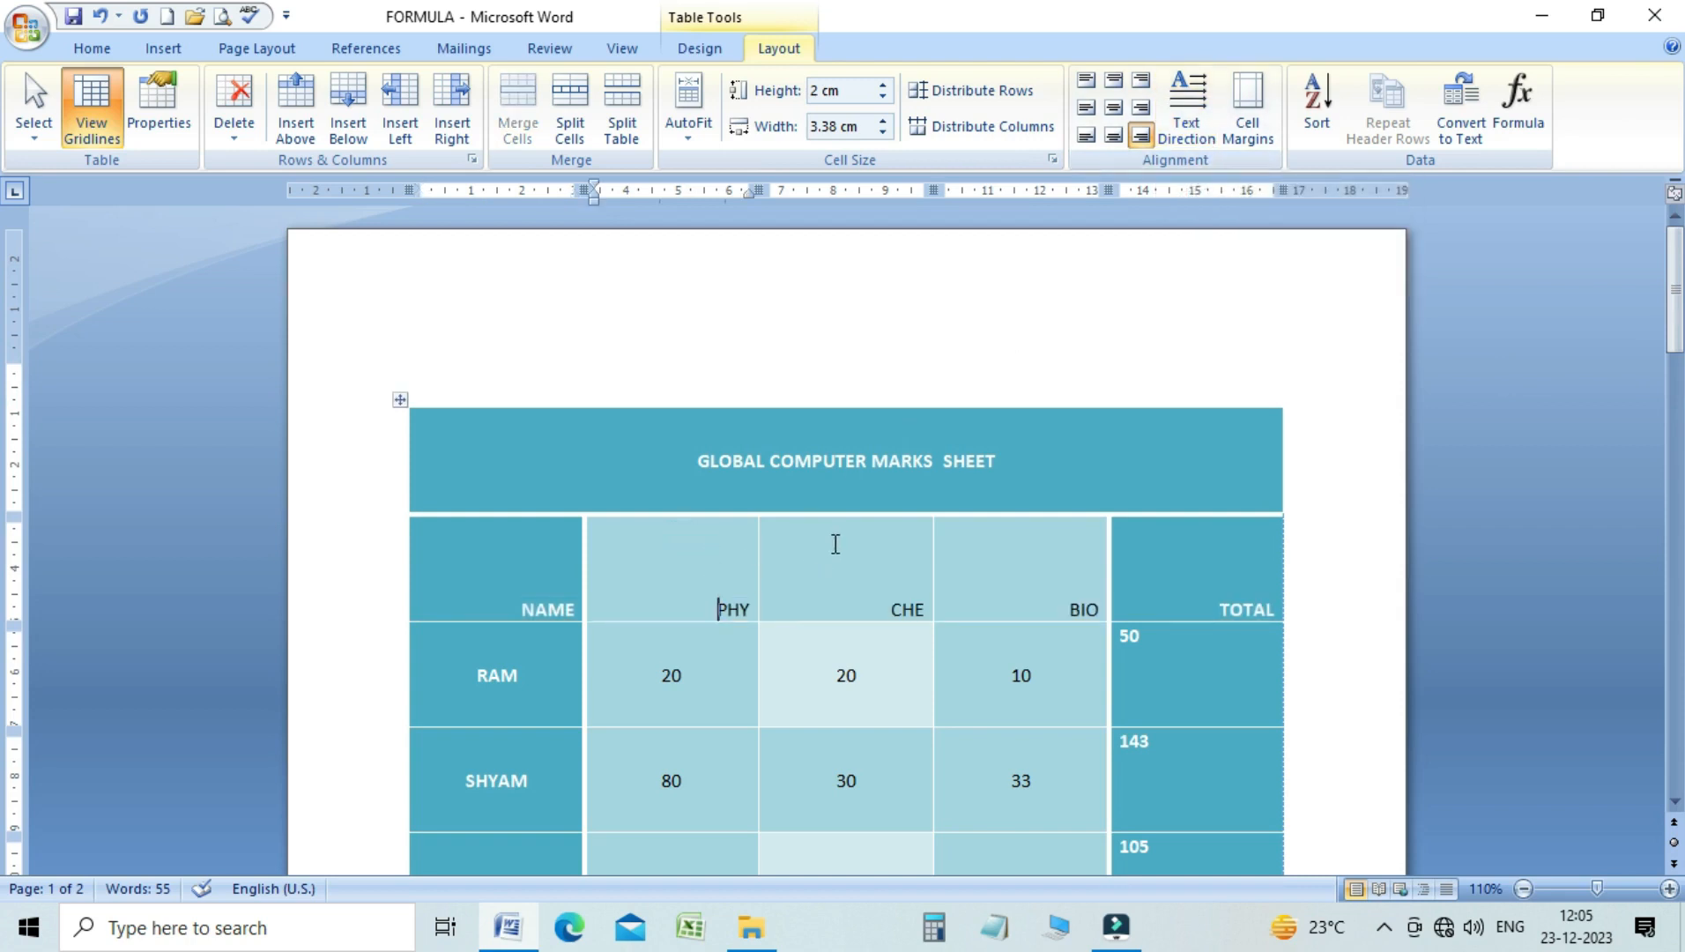
{"action": "key", "text": "ctrl+z"}
{"action": "key", "text": "ctrl+z"}
{"action": "key", "text": "ctrl+z"}
{"action": "key", "text": "ctrl+z"}
{"action": "key", "text": "ctrl+z"}
{"action": "key", "text": "ctrl+z"}
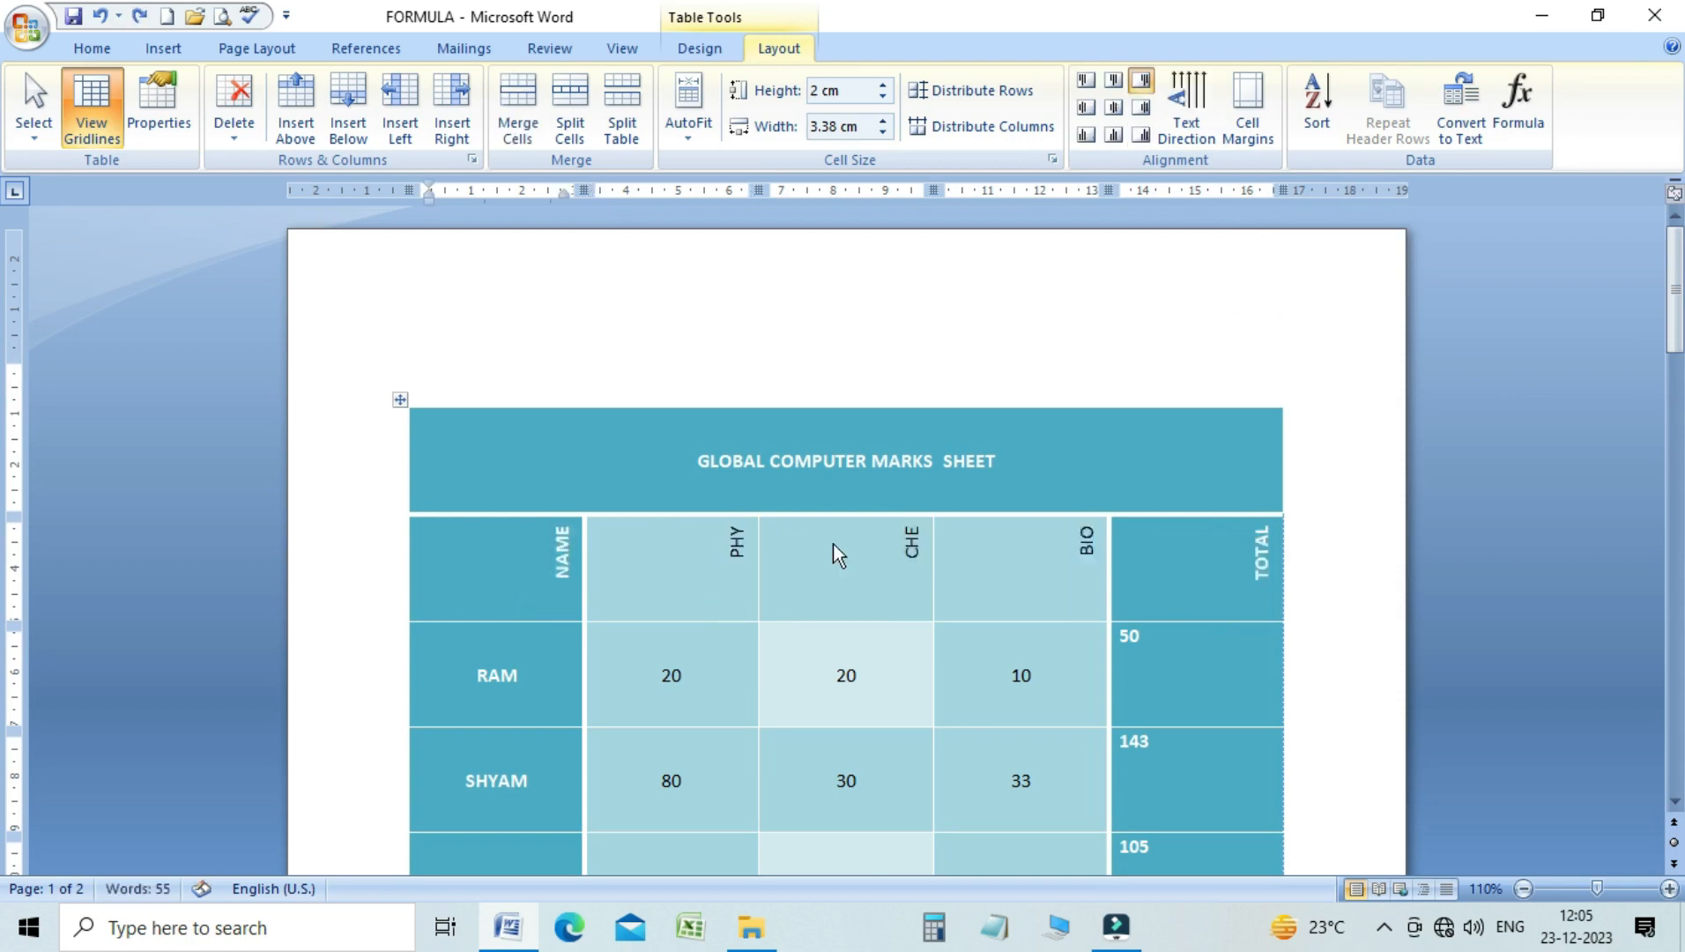
{"action": "key", "text": "ctrl+z"}
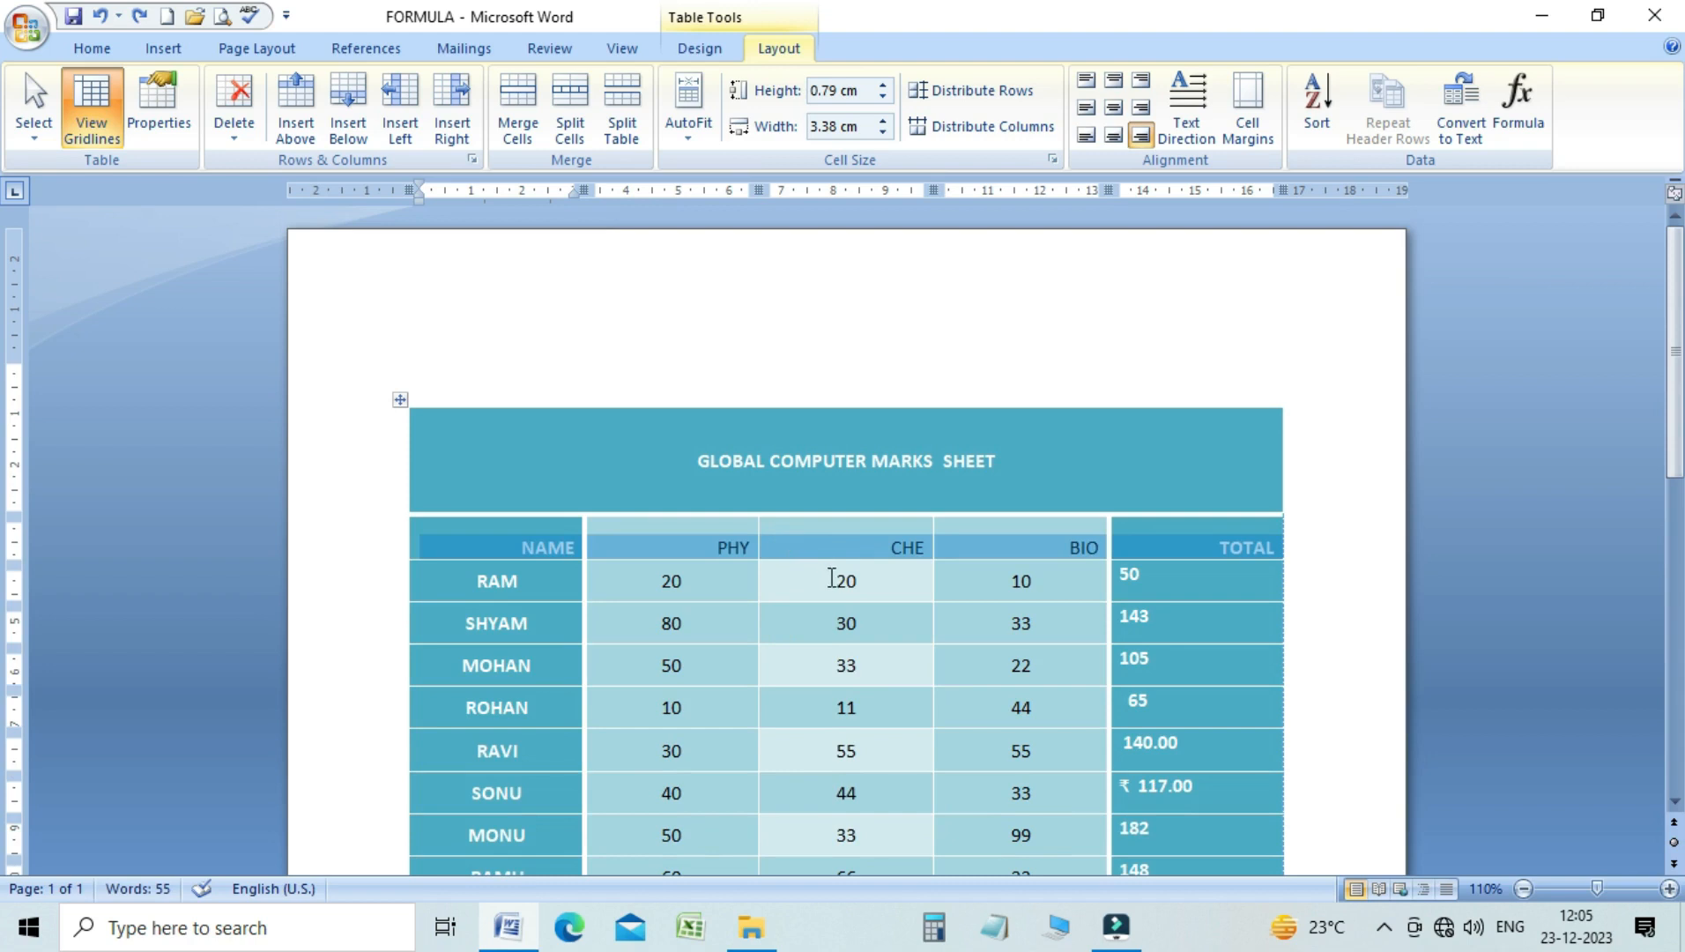
{"action": "left_click", "coordinate": [833, 552]}
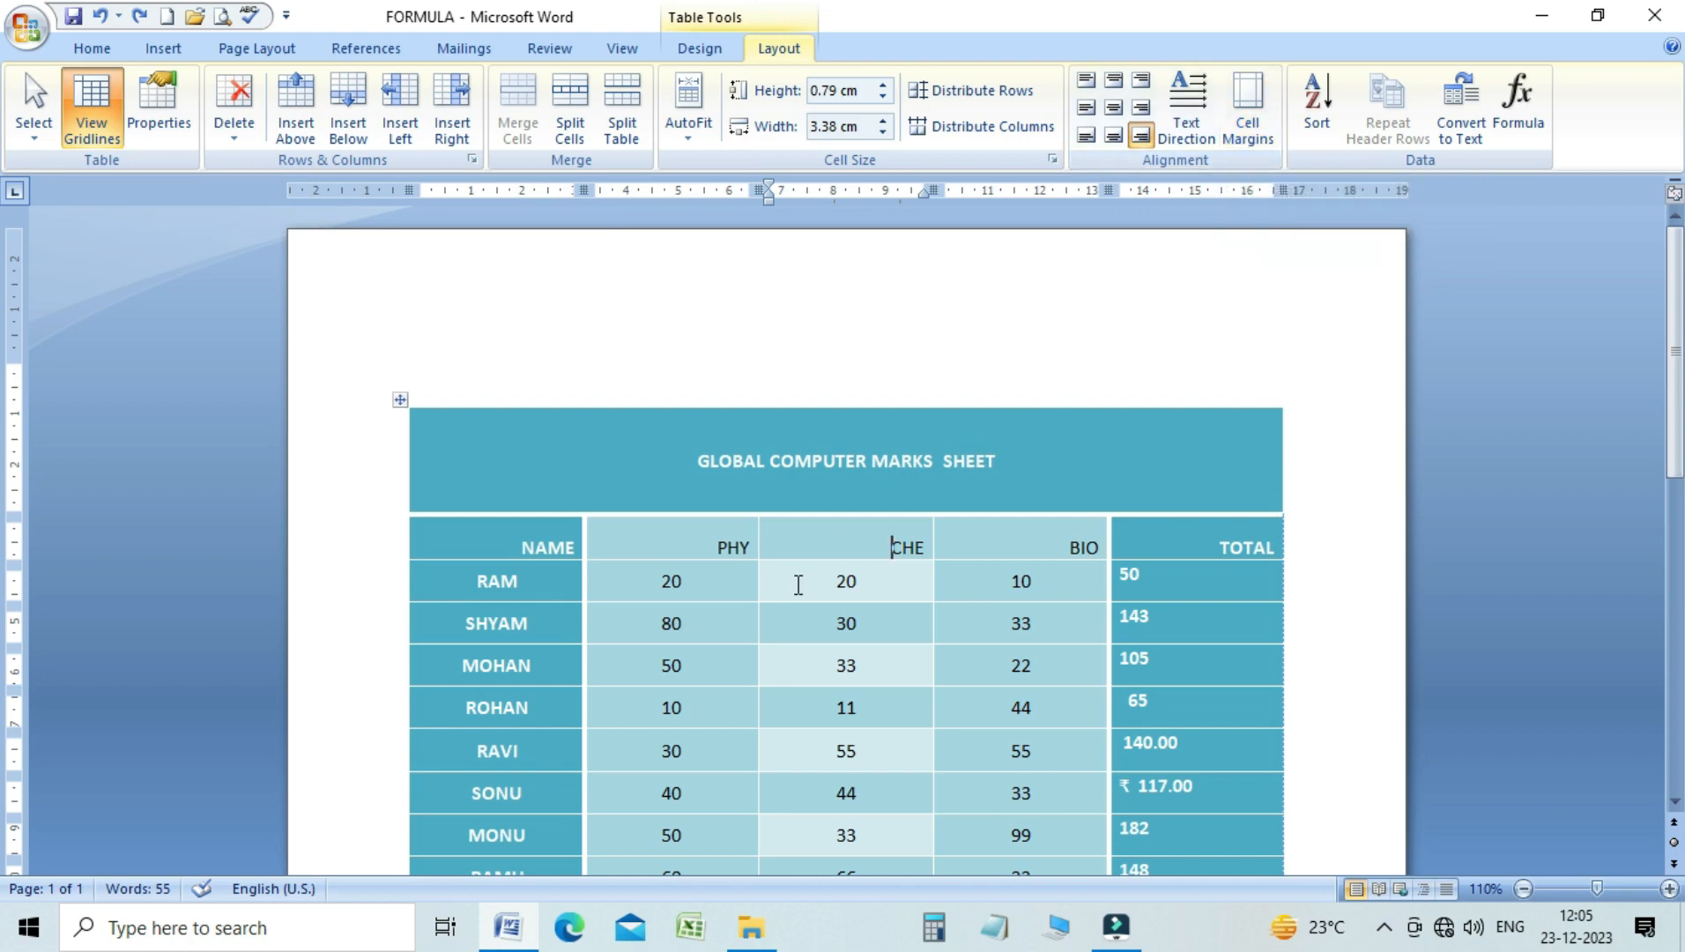
Set the table's default top cell margin to 0.4 cm
{"action": "left_click", "coordinate": [875, 596]}
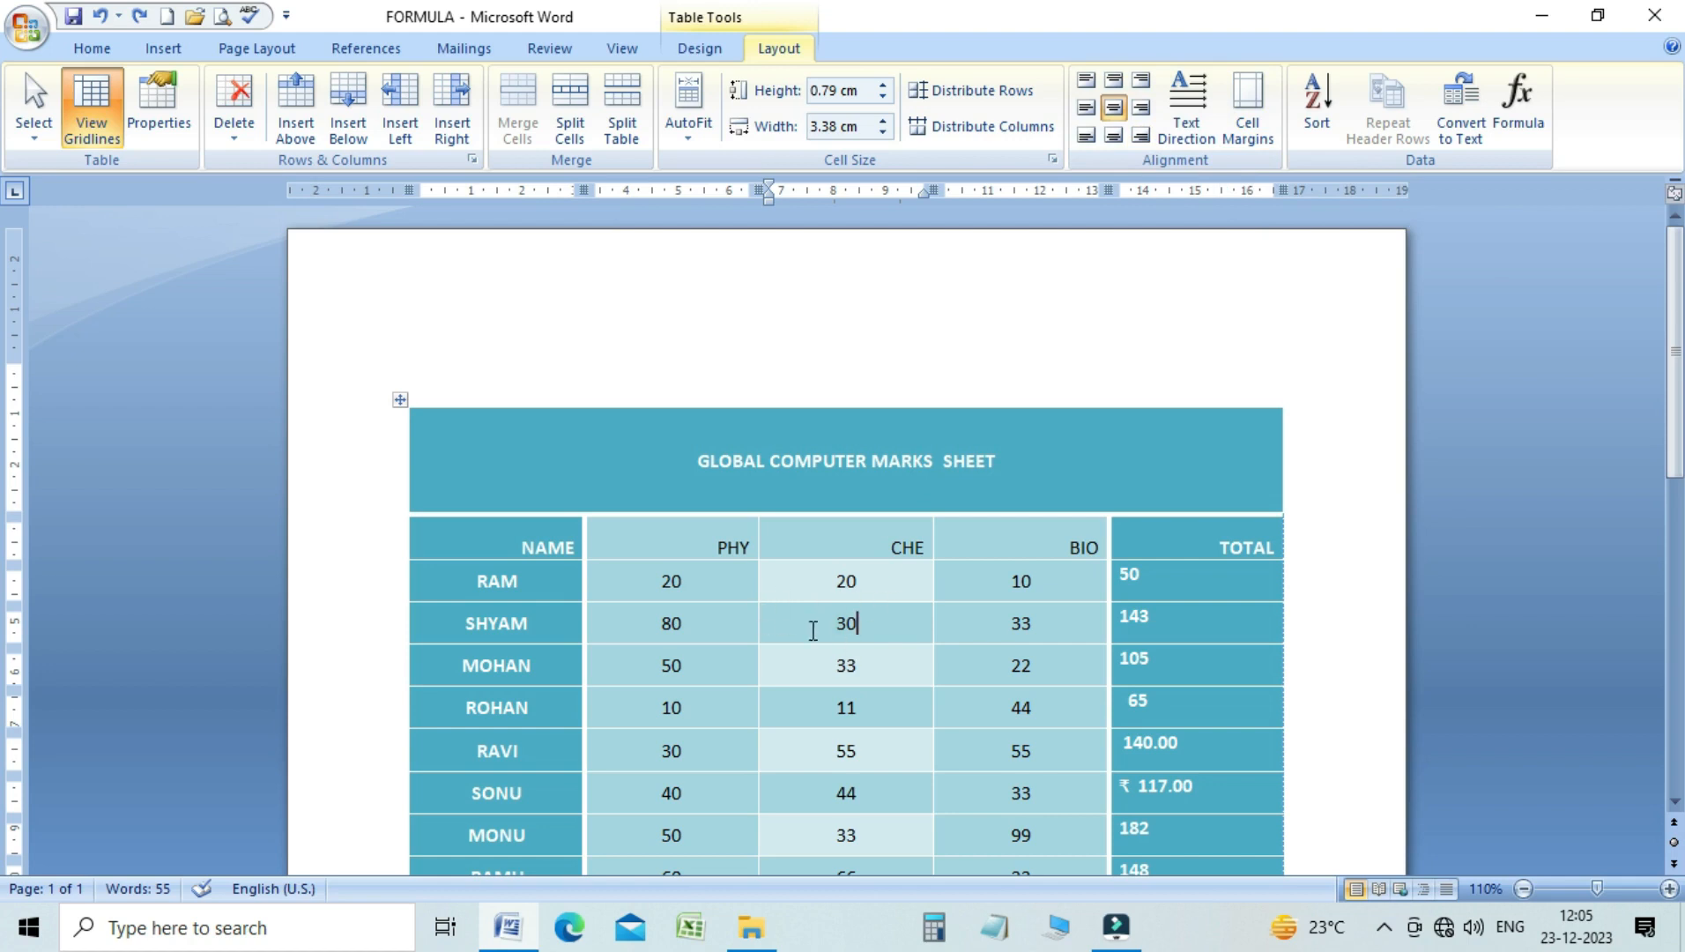
{"action": "left_click", "coordinate": [1260, 137]}
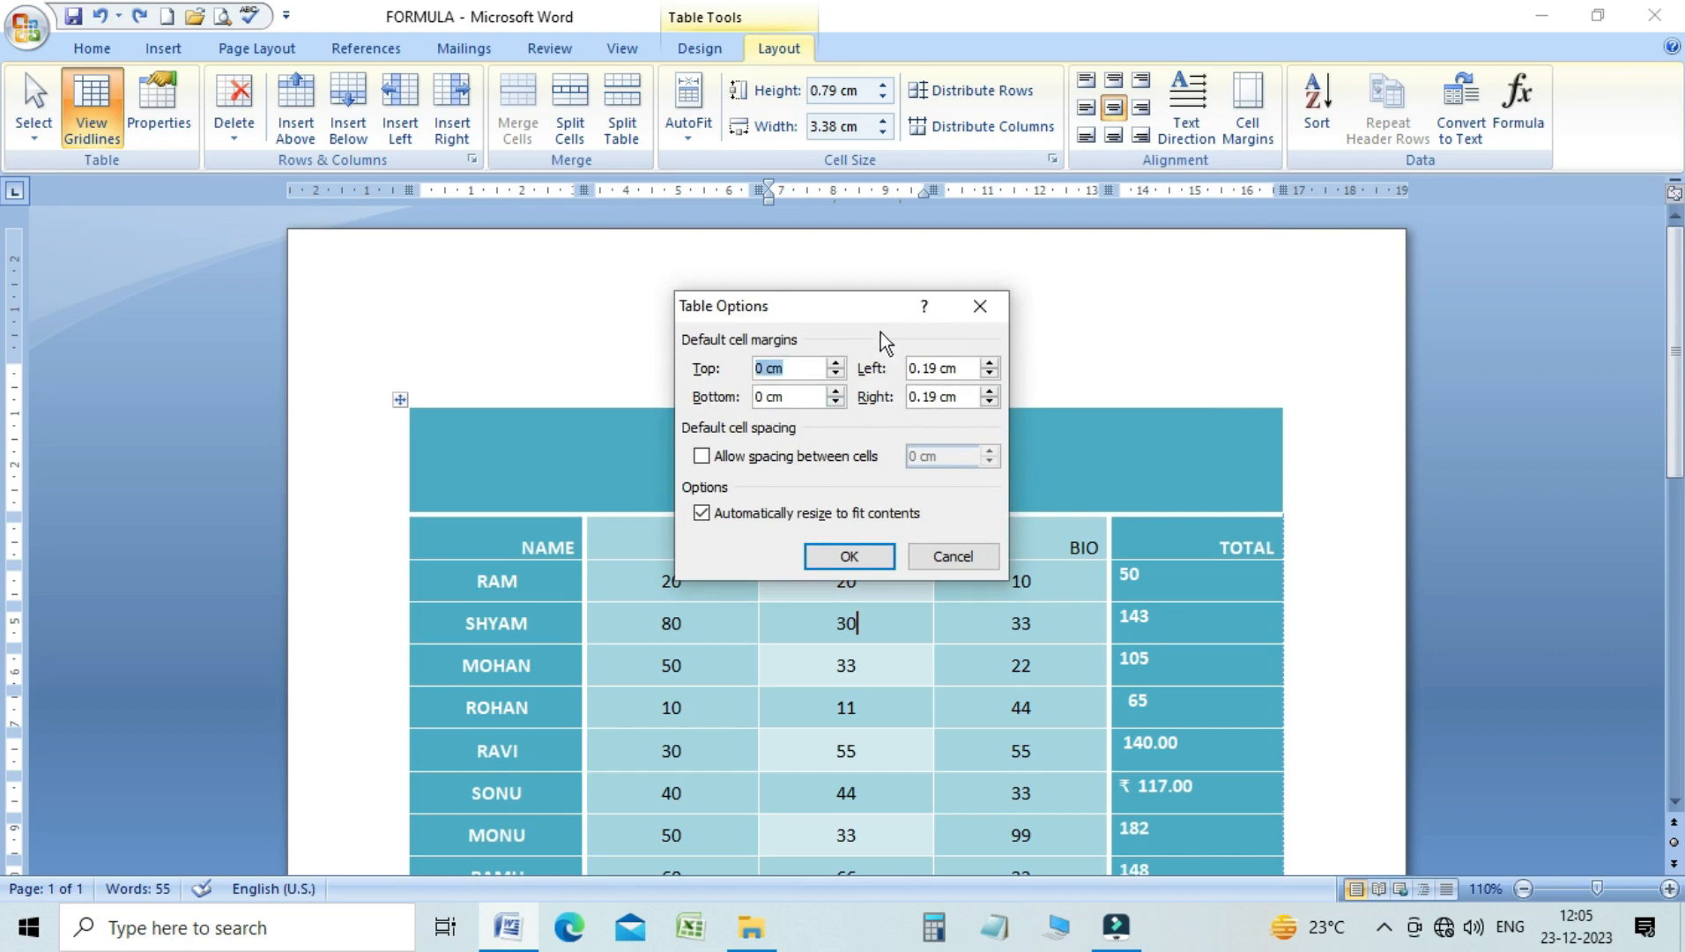
{"action": "left_click_drag", "start_coordinate": [878, 319], "coordinate": [906, 258]}
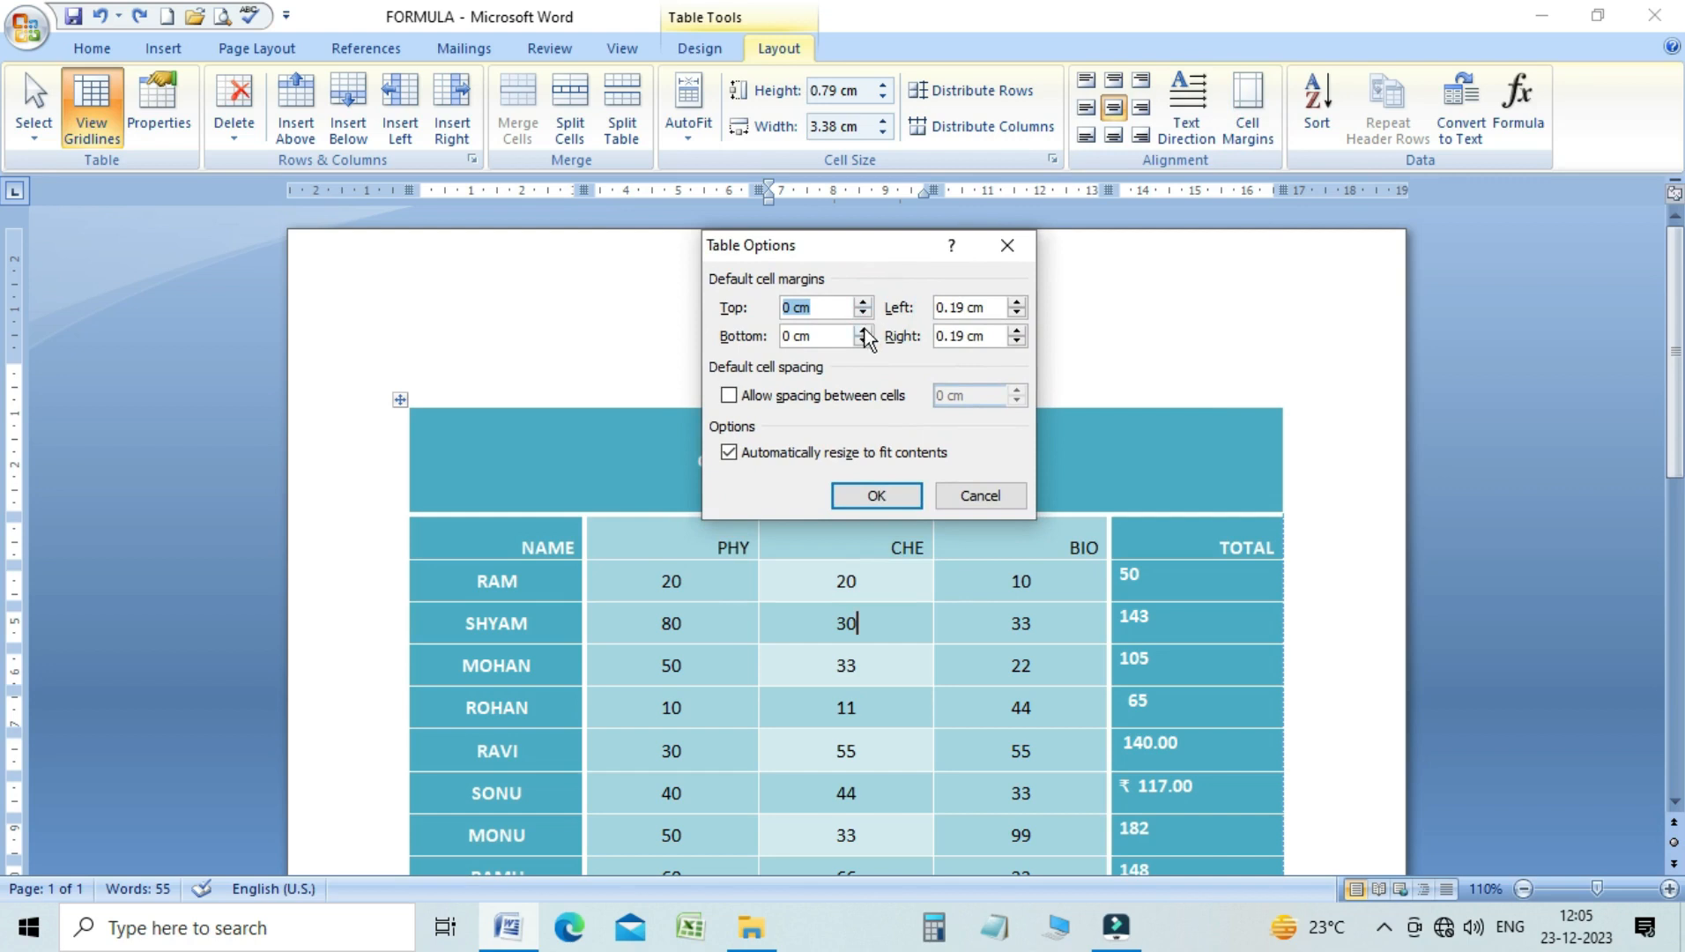
{"action": "left_click", "coordinate": [863, 302]}
{"action": "left_click", "coordinate": [863, 302]}
{"action": "left_click", "coordinate": [864, 302]}
{"action": "left_click", "coordinate": [863, 302]}
{"action": "left_click", "coordinate": [863, 302]}
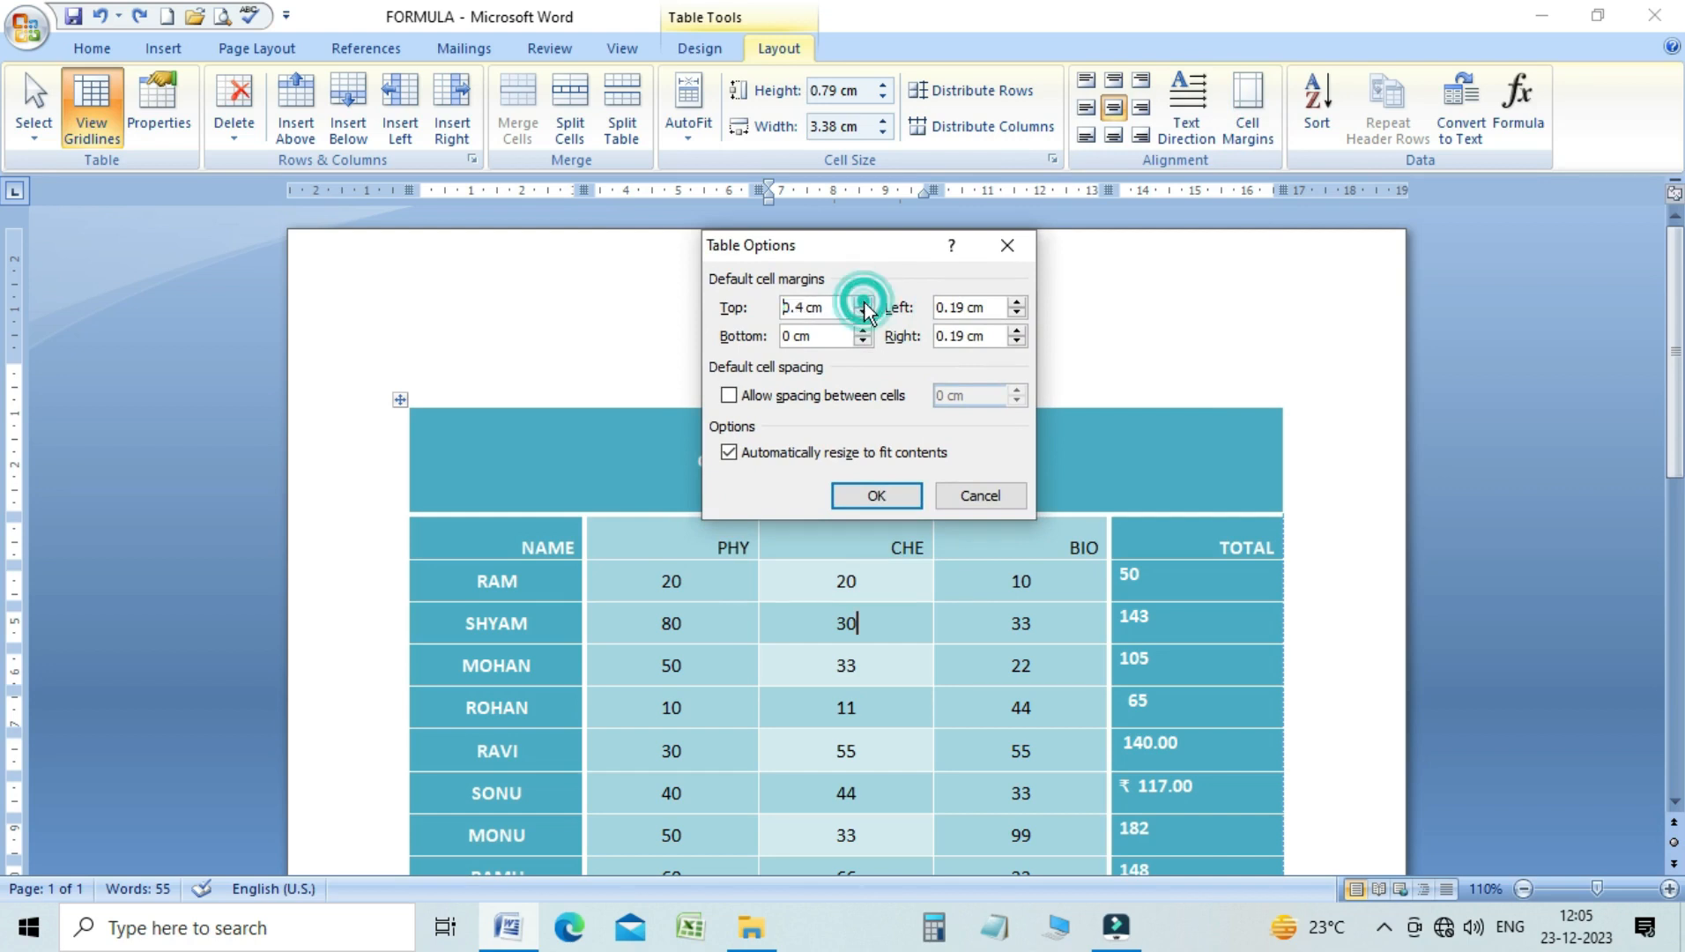
{"action": "left_click", "coordinate": [848, 509]}
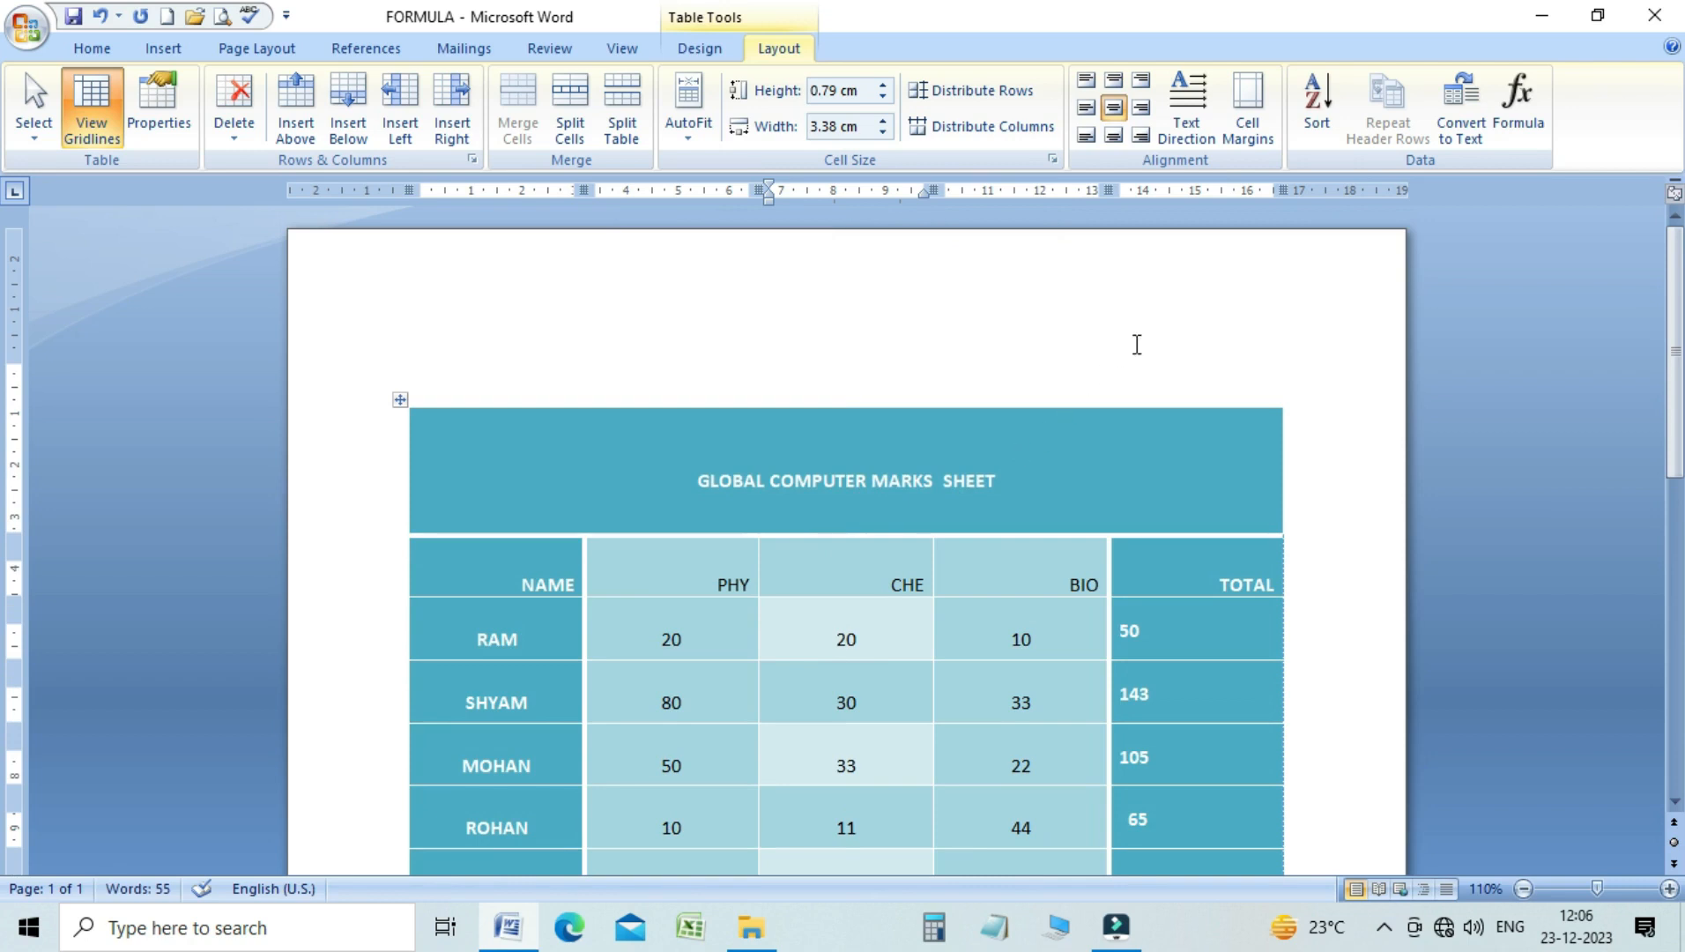
Set the table's default bottom cell margin to 0.25 cm
{"action": "left_click", "coordinate": [1245, 126]}
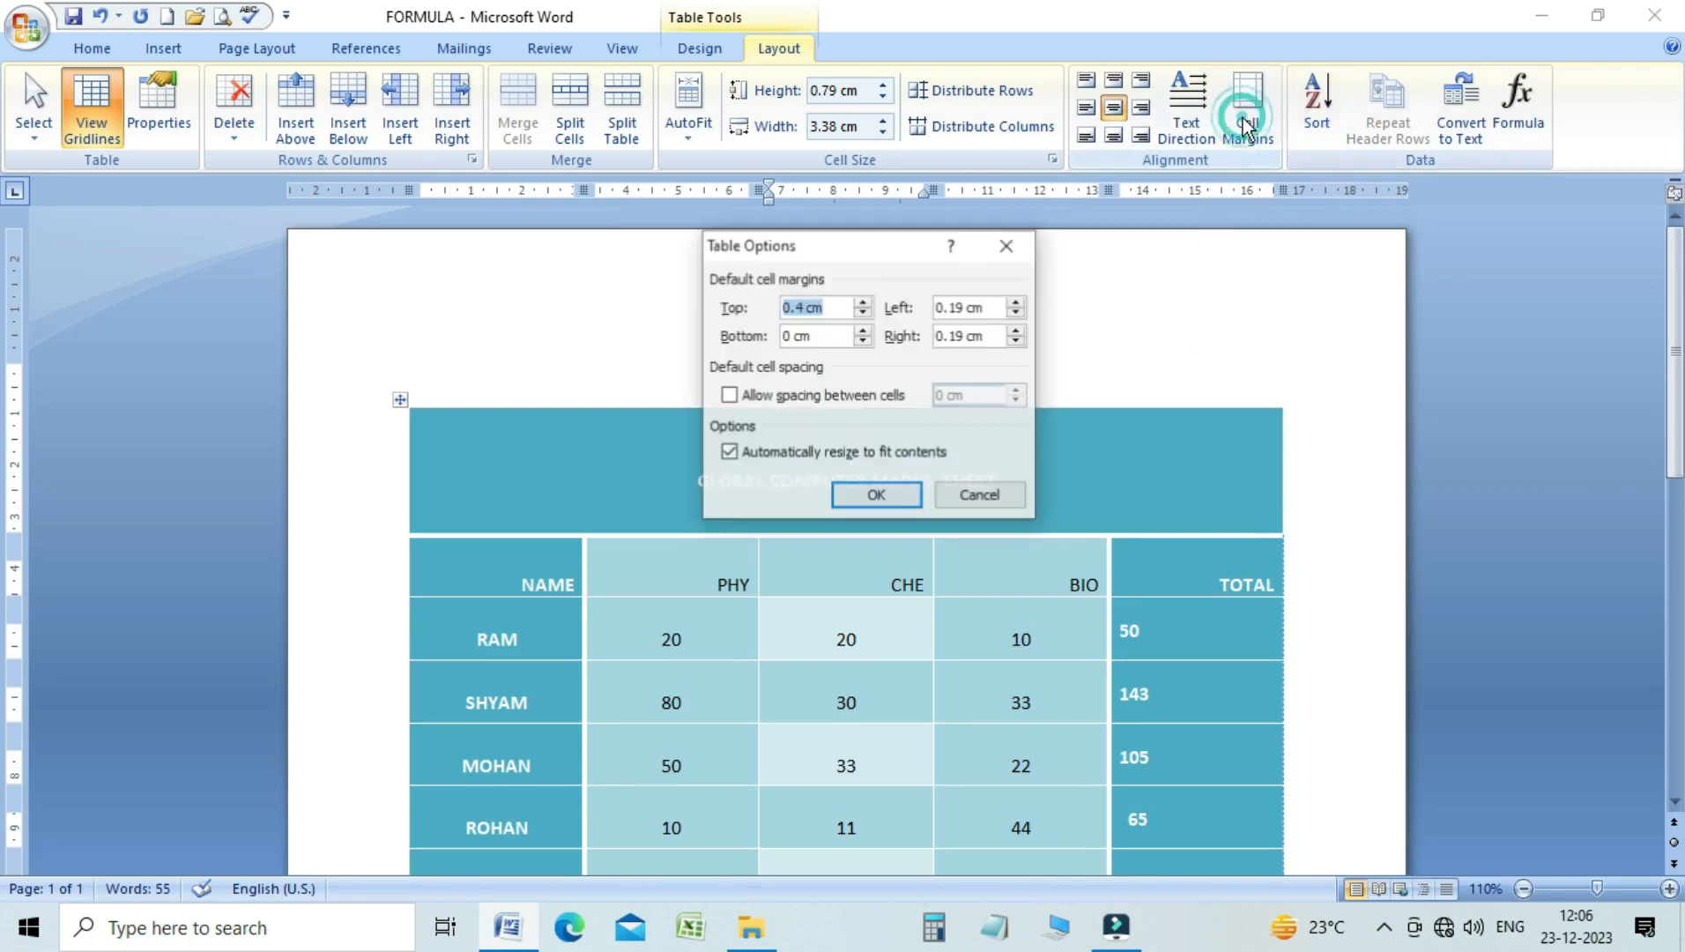
{"action": "left_click", "coordinate": [861, 331]}
{"action": "left_click", "coordinate": [863, 330]}
{"action": "left_click", "coordinate": [875, 495]}
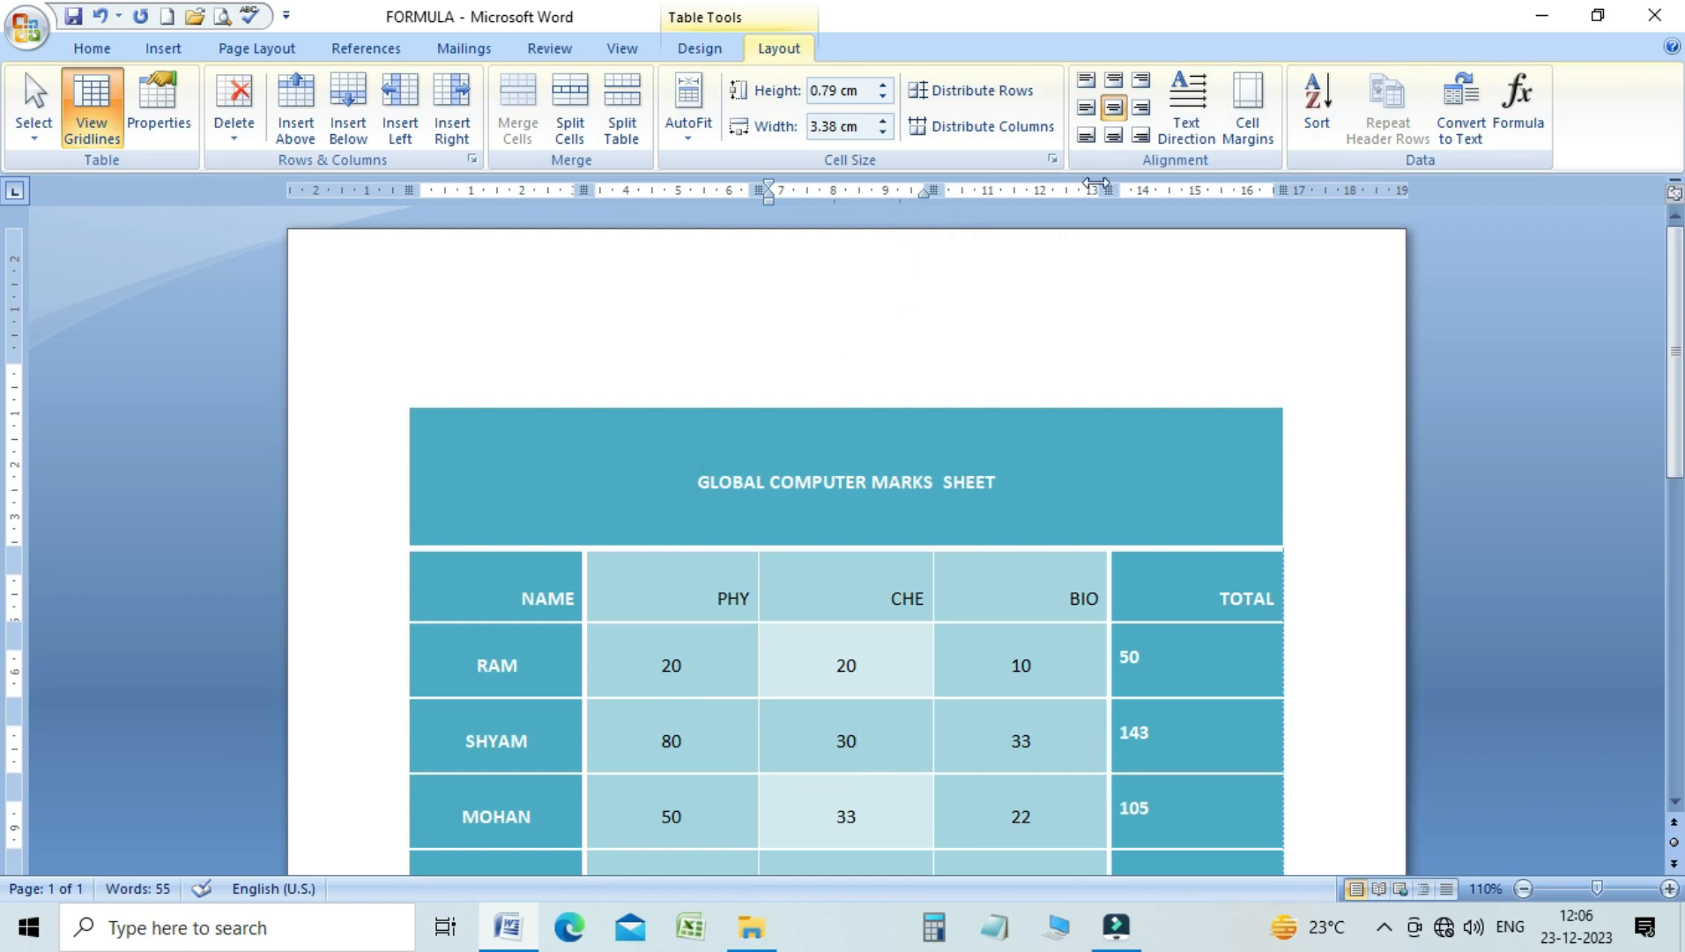
Allow 0.04 cm spacing between the table's cells and set the default left and right cell margins to 0.35 cm
{"action": "left_click", "coordinate": [1242, 132]}
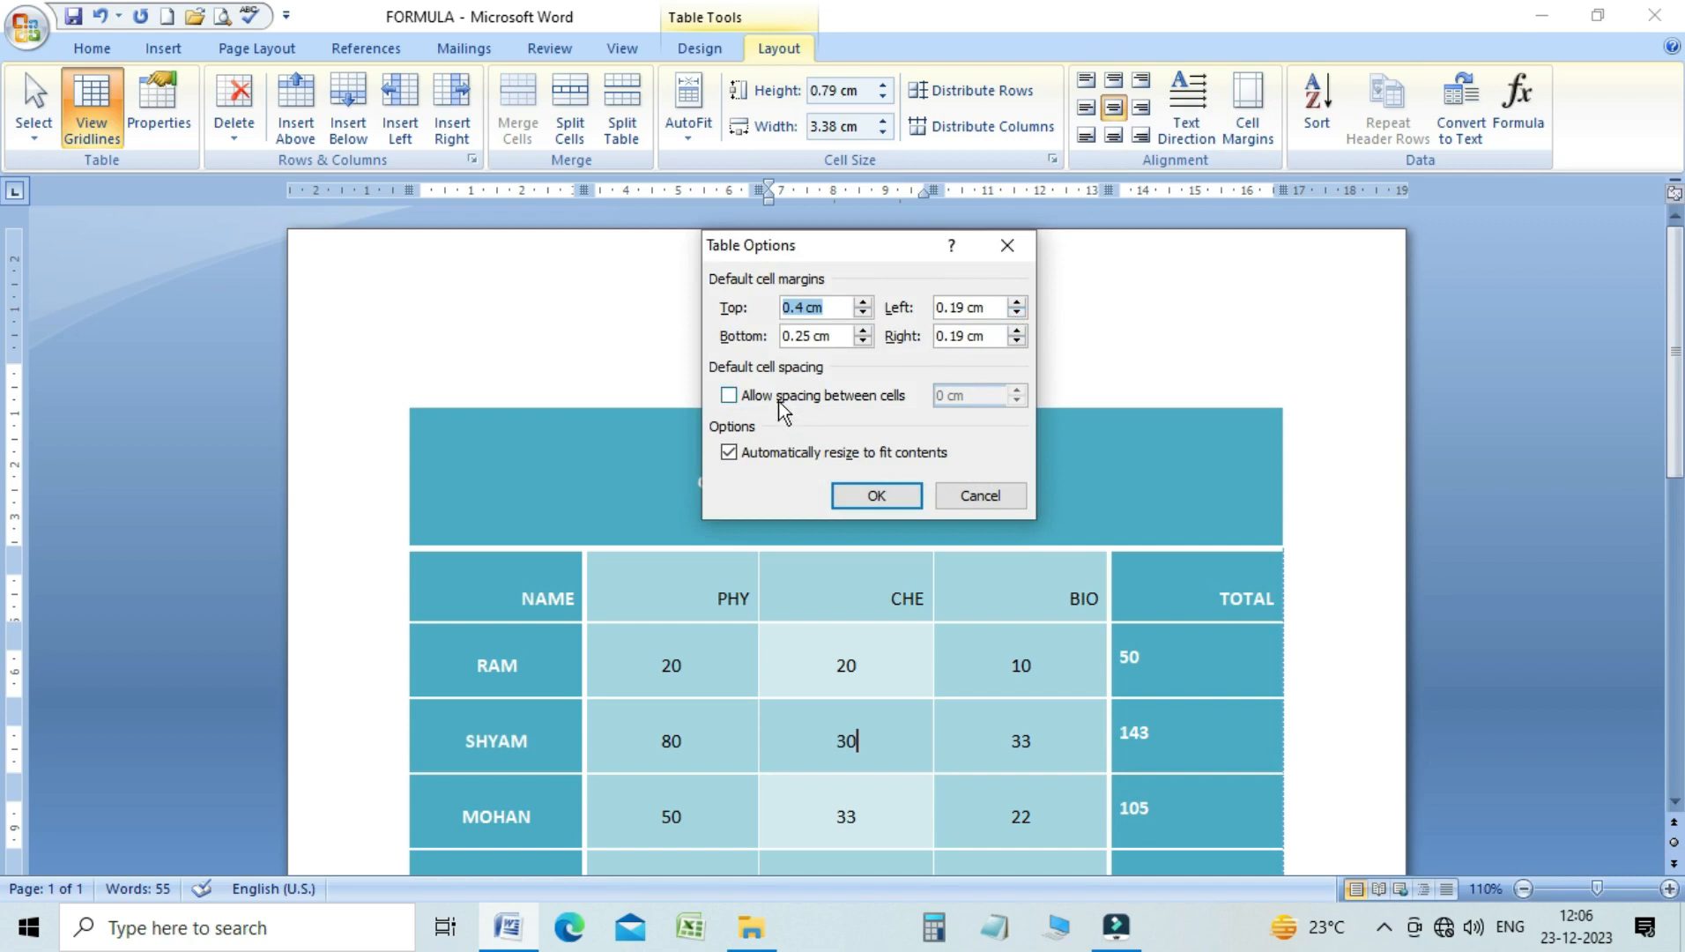
{"action": "left_click", "coordinate": [744, 395]}
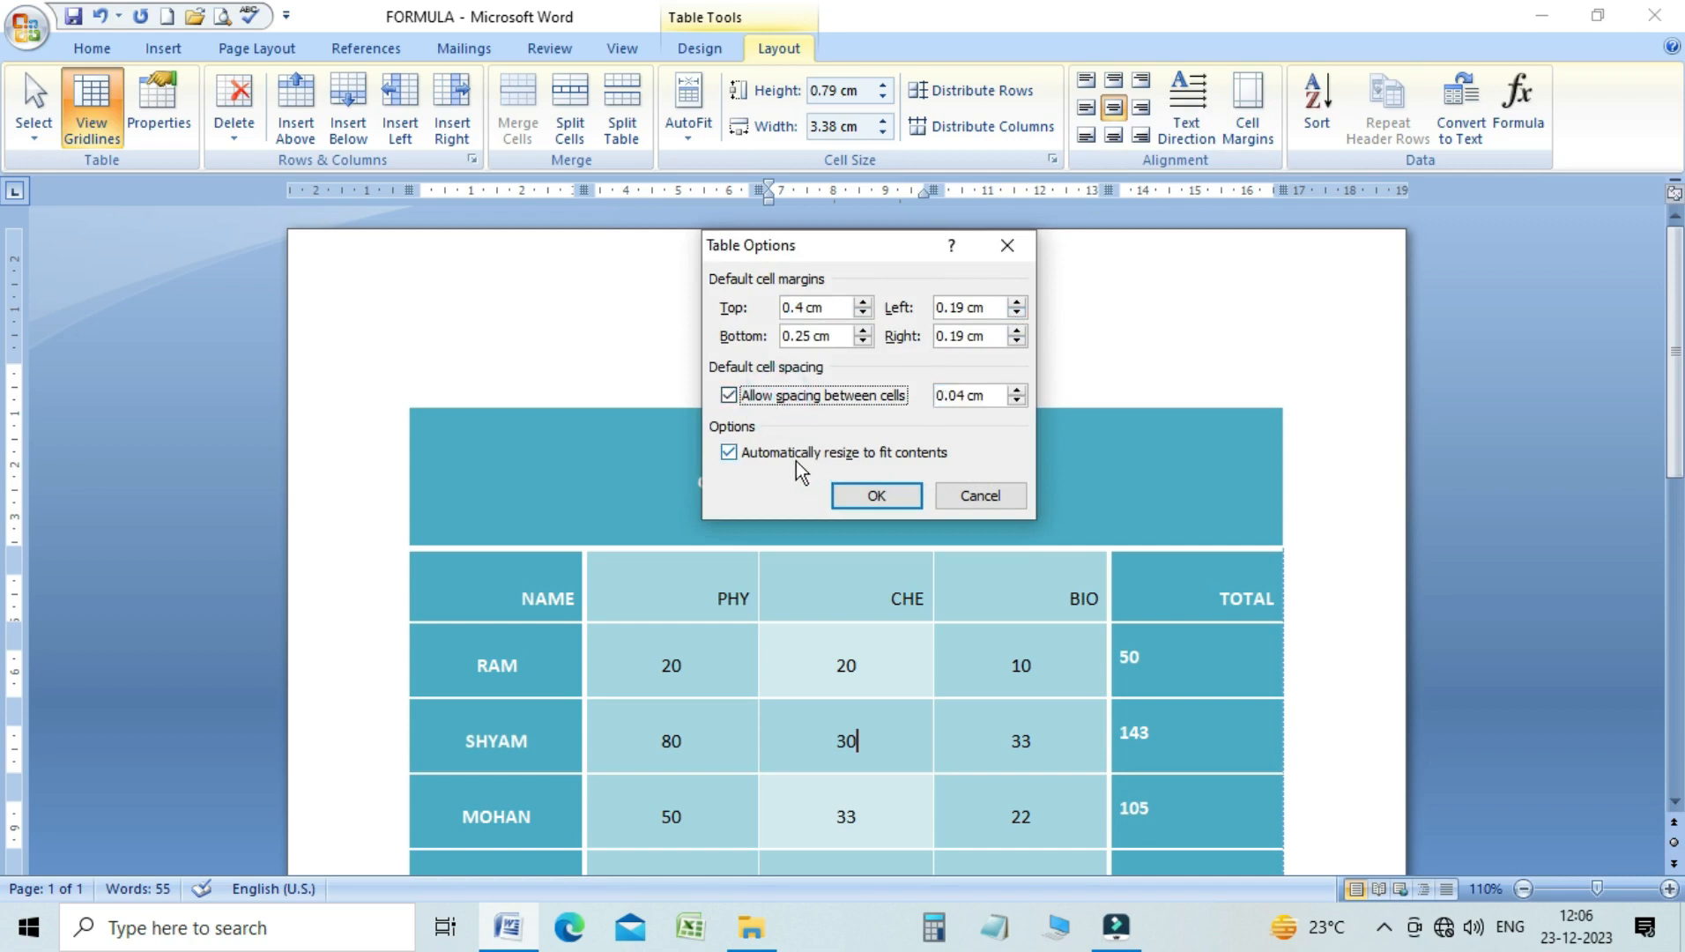
{"action": "left_click", "coordinate": [1017, 302]}
{"action": "left_click", "coordinate": [1017, 302]}
{"action": "left_click", "coordinate": [1017, 302]}
{"action": "left_click", "coordinate": [1017, 331]}
{"action": "left_click", "coordinate": [1017, 331]}
{"action": "left_click", "coordinate": [1016, 331]}
{"action": "left_click", "coordinate": [1017, 331]}
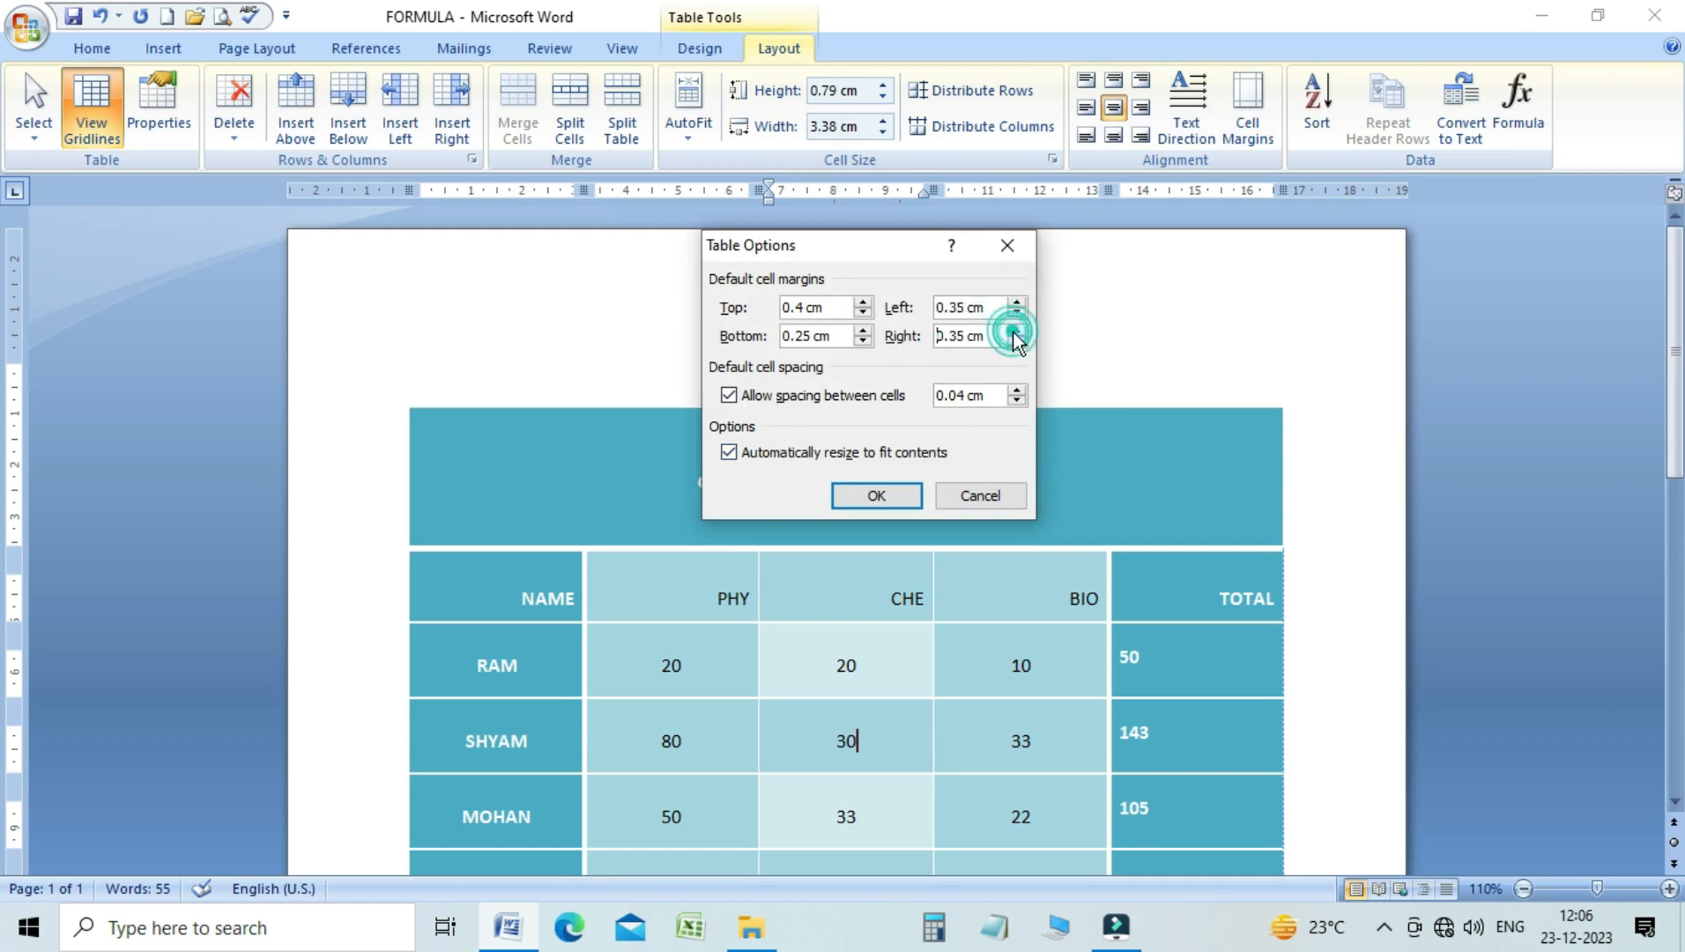
{"action": "left_click", "coordinate": [899, 489]}
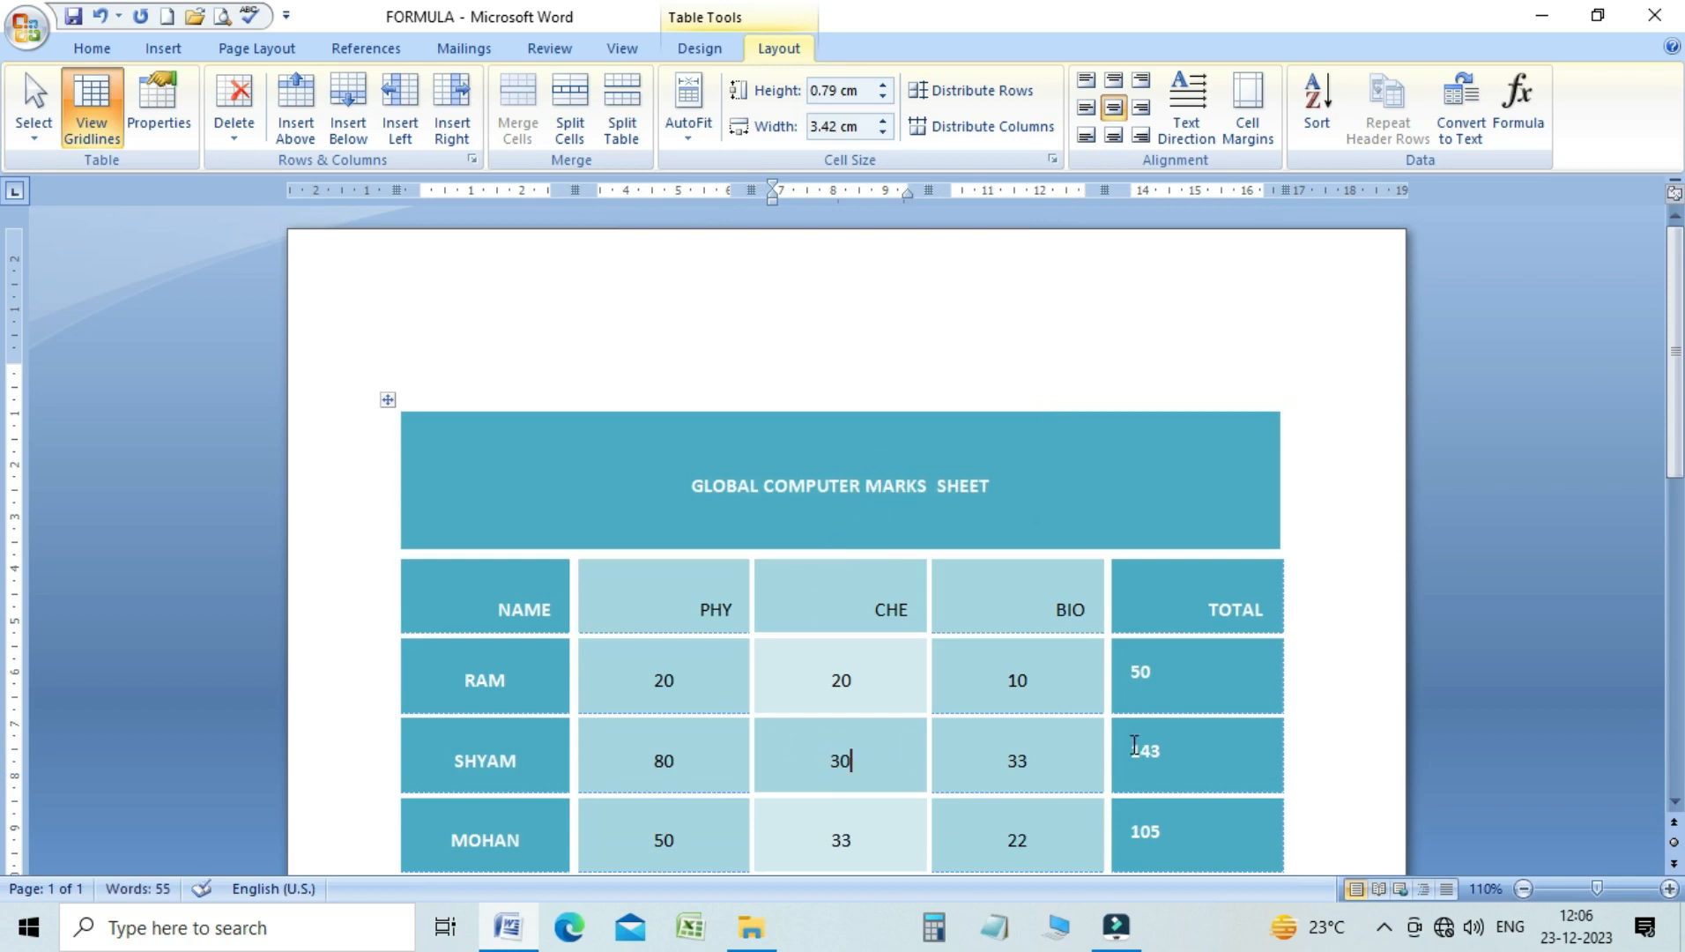
Align the CHE mark of 30 in the second student's row top left, then center left, and finally bottom left
{"action": "left_click", "coordinate": [1085, 83]}
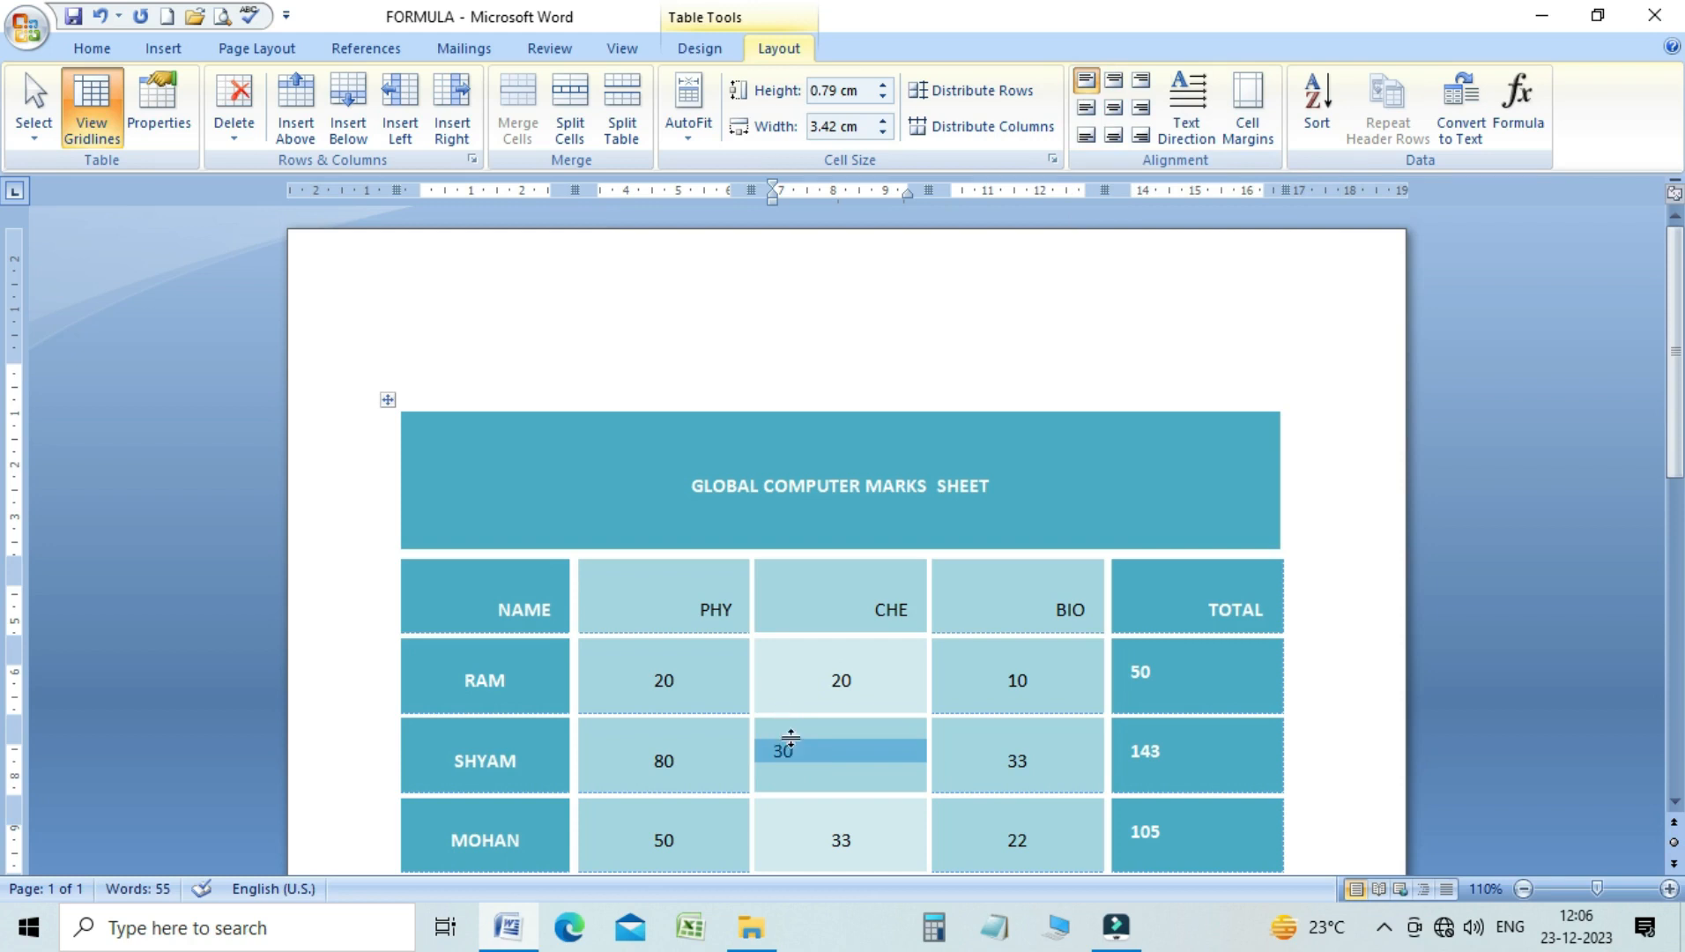
{"action": "left_click", "coordinate": [1087, 111]}
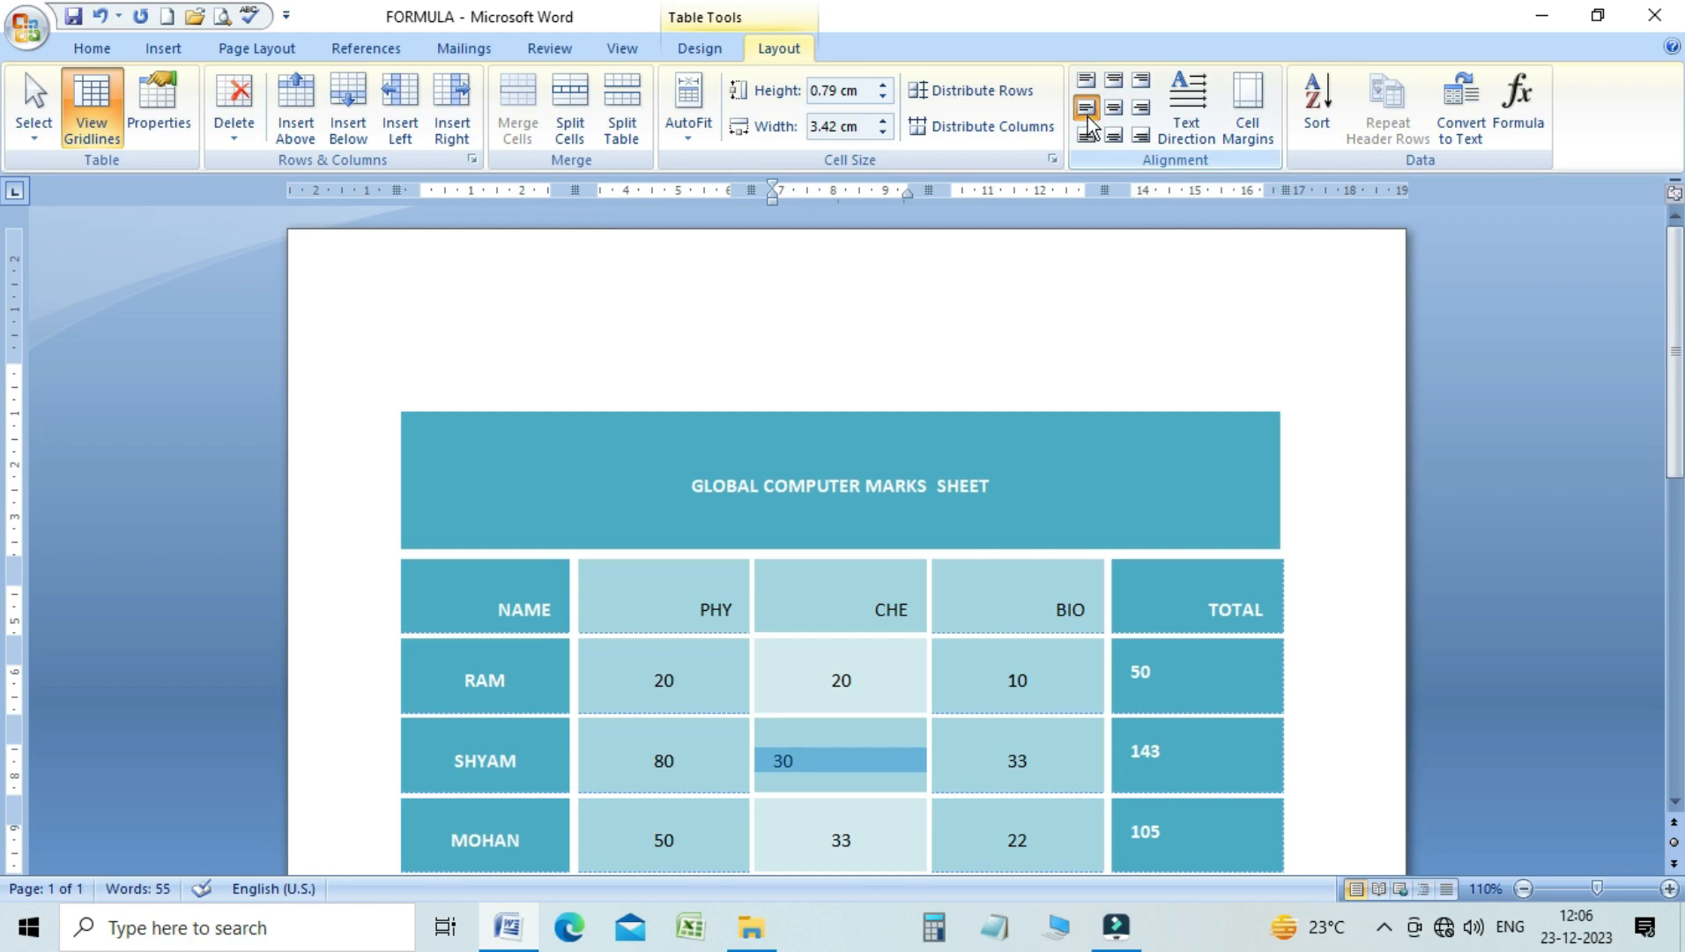
{"action": "left_click", "coordinate": [1088, 136]}
{"action": "left_click", "coordinate": [801, 787]}
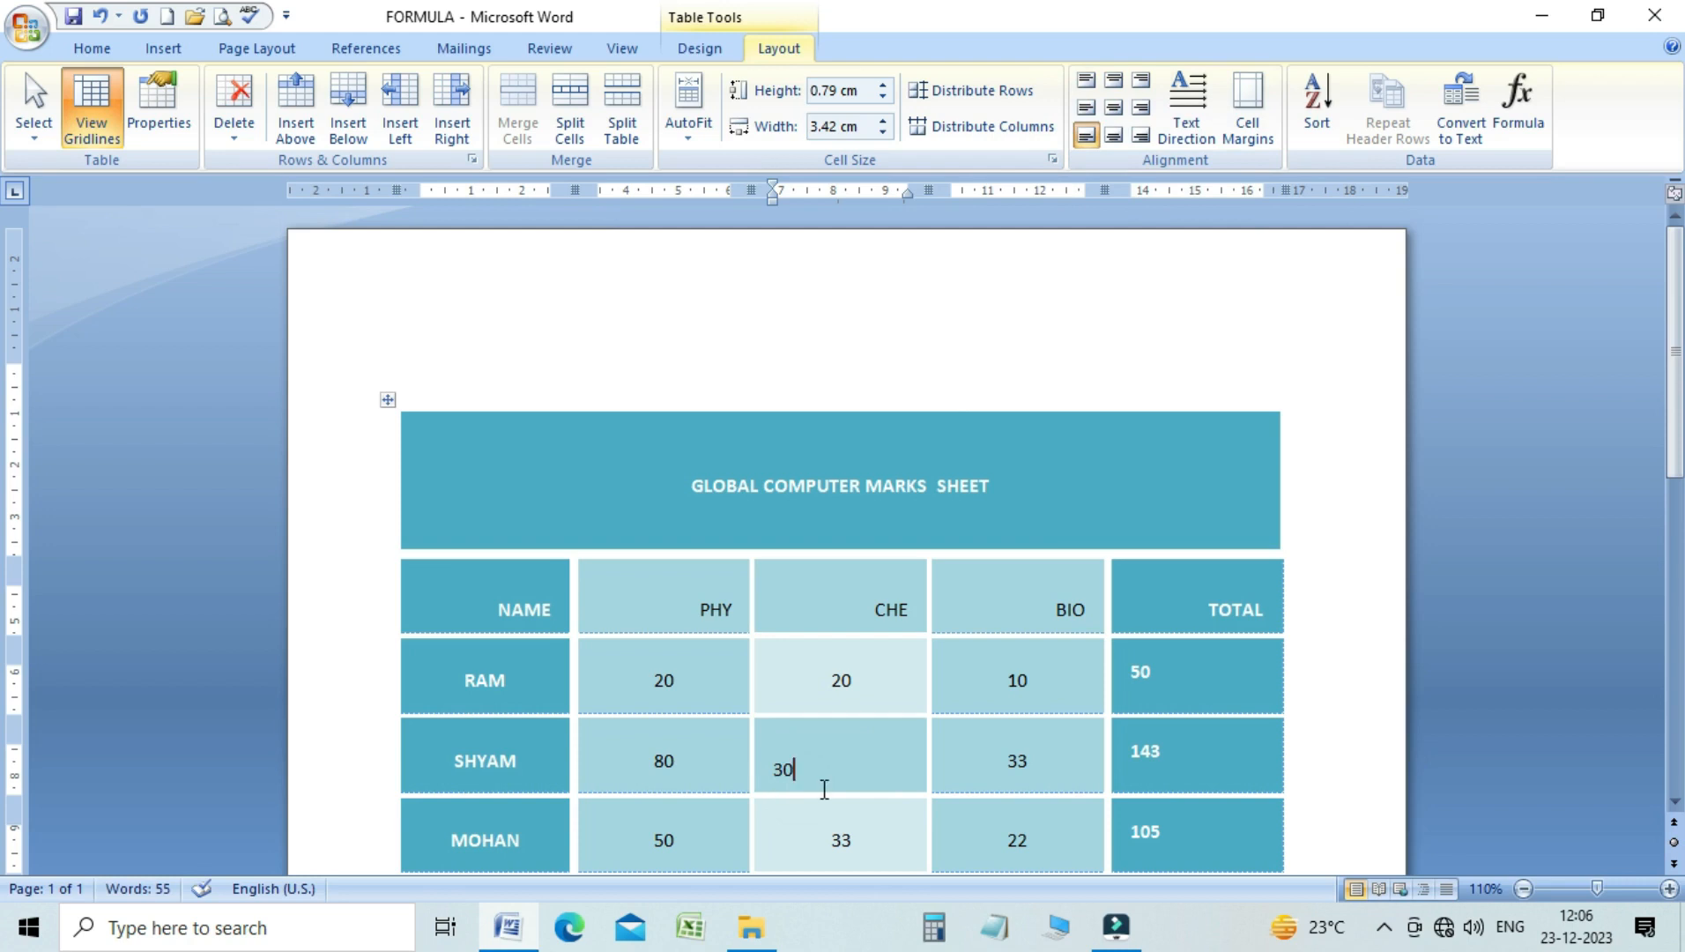
Review the table's default cell margins and the option for spacing between cells, without applying any changes
{"action": "left_click", "coordinate": [1249, 130]}
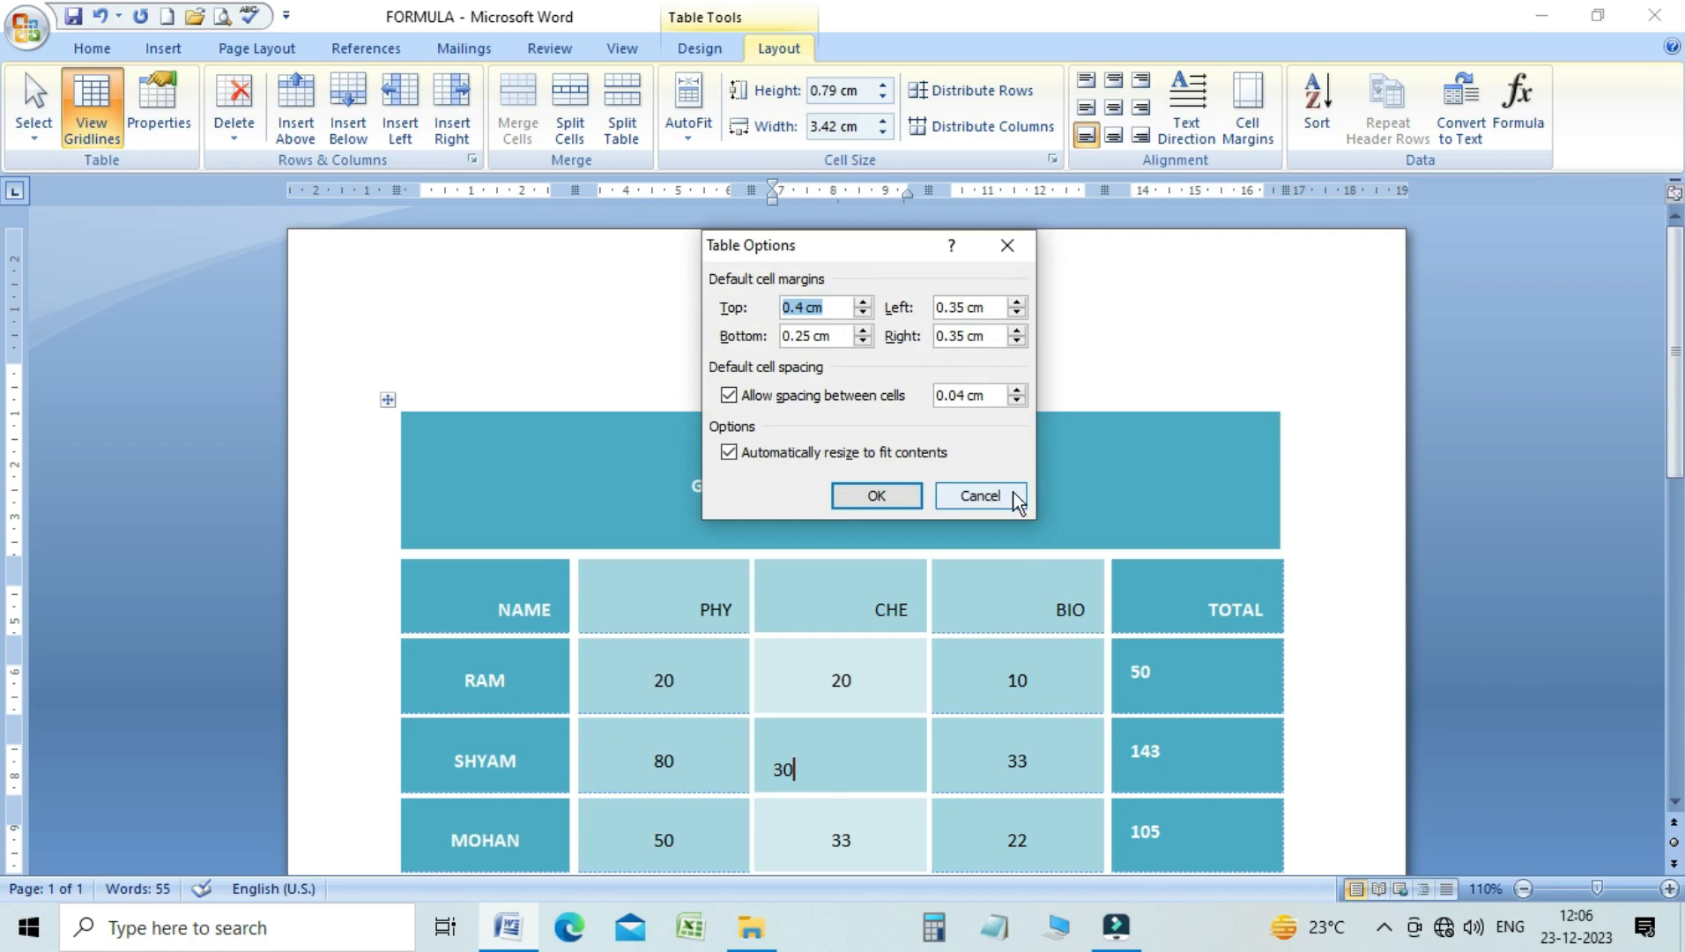
{"action": "left_click", "coordinate": [985, 496]}
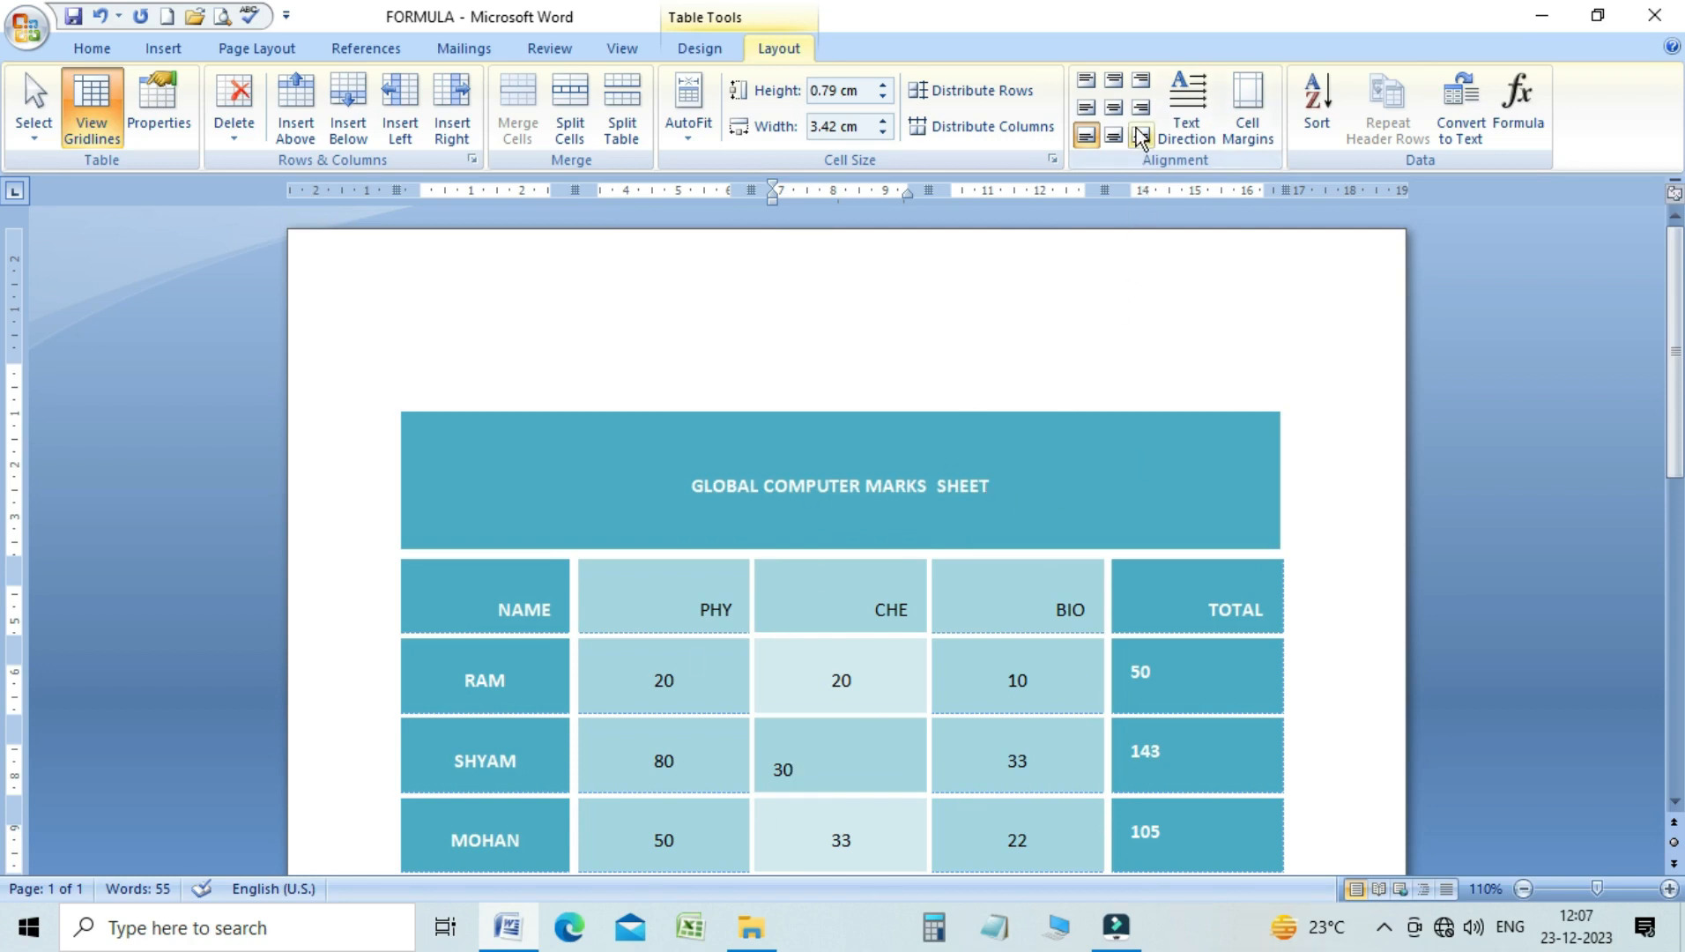
{"action": "left_click", "coordinate": [1233, 135]}
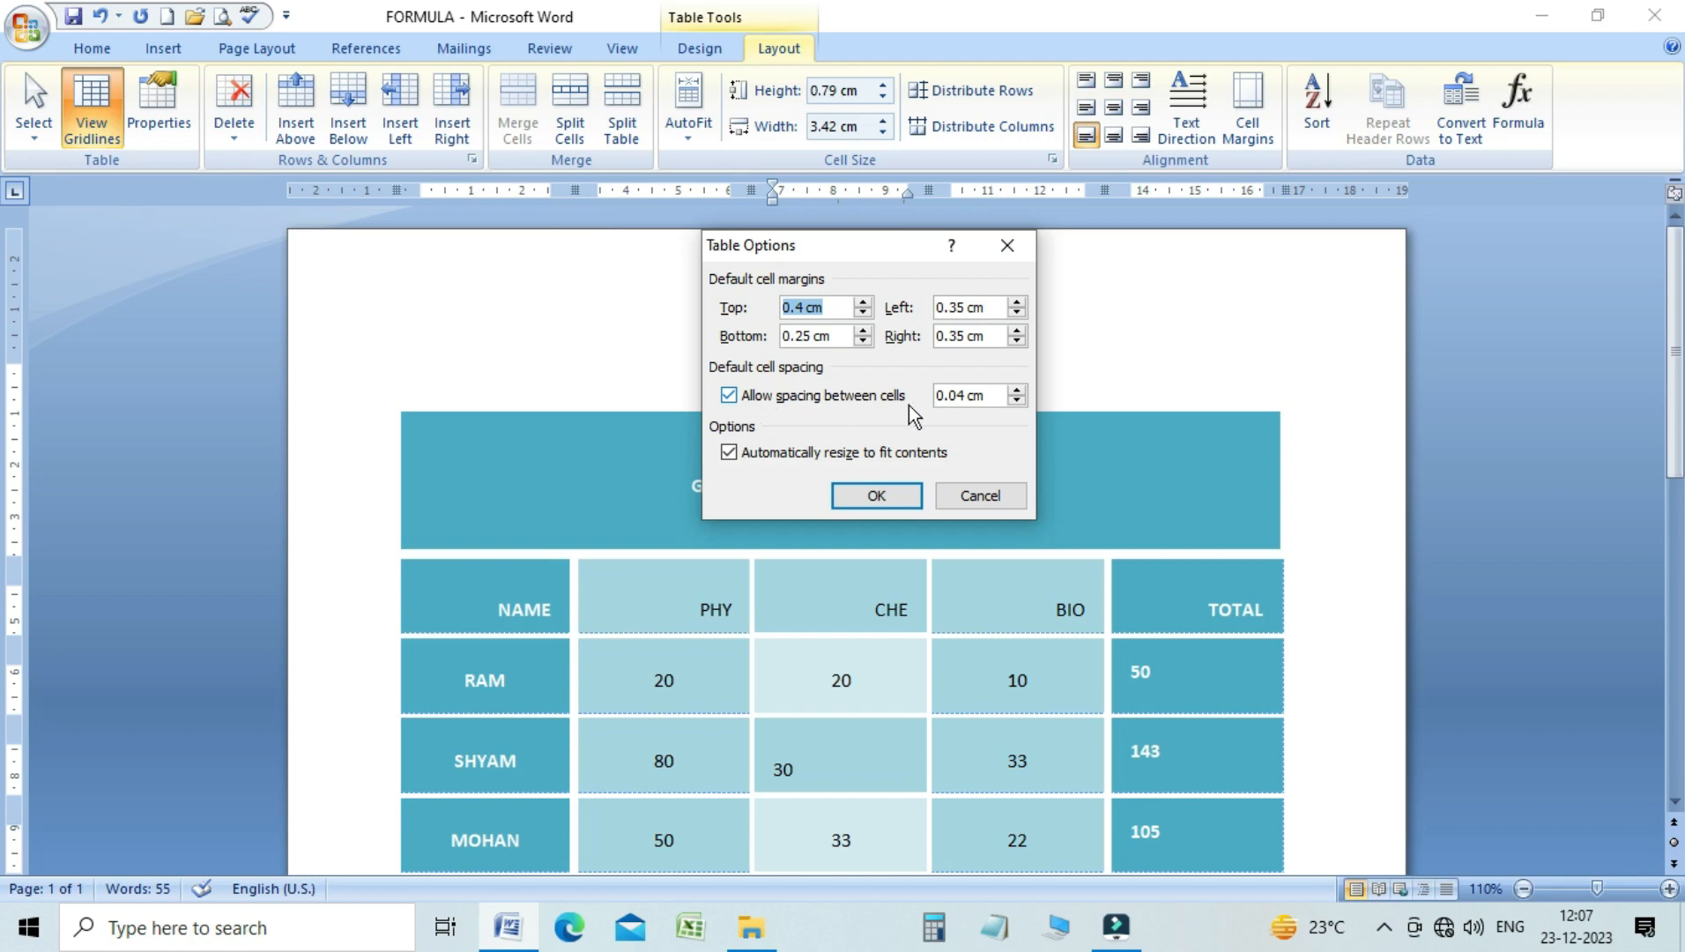
{"action": "left_click", "coordinate": [730, 396]}
{"action": "left_click", "coordinate": [730, 396]}
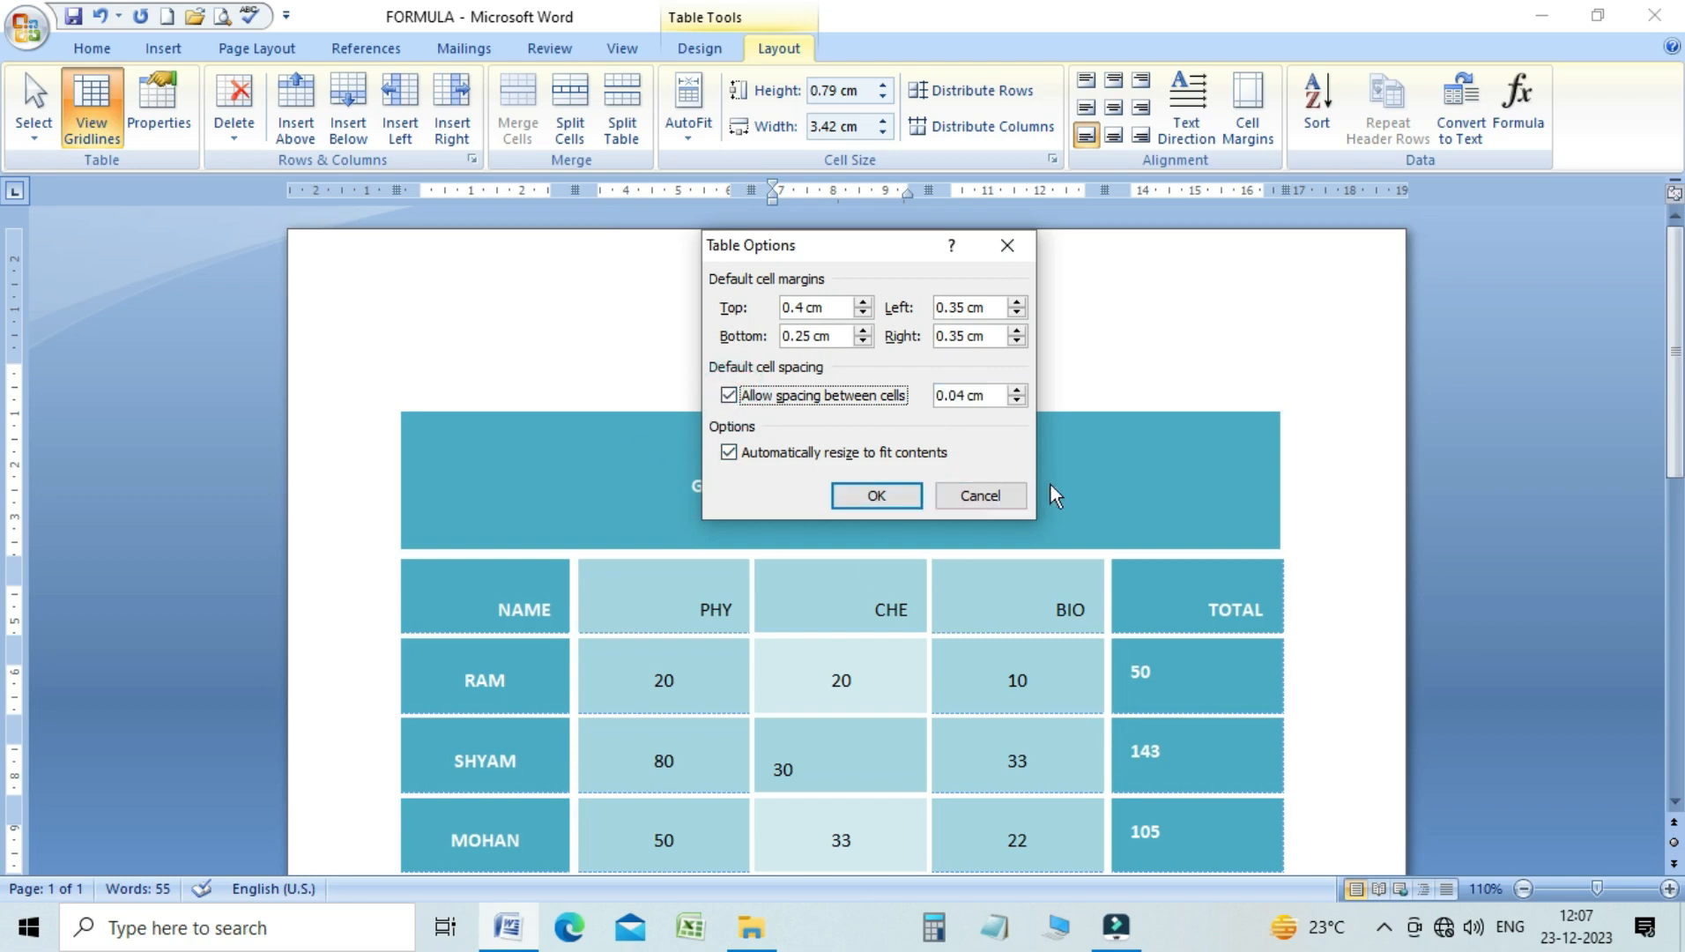
{"action": "left_click", "coordinate": [973, 496]}
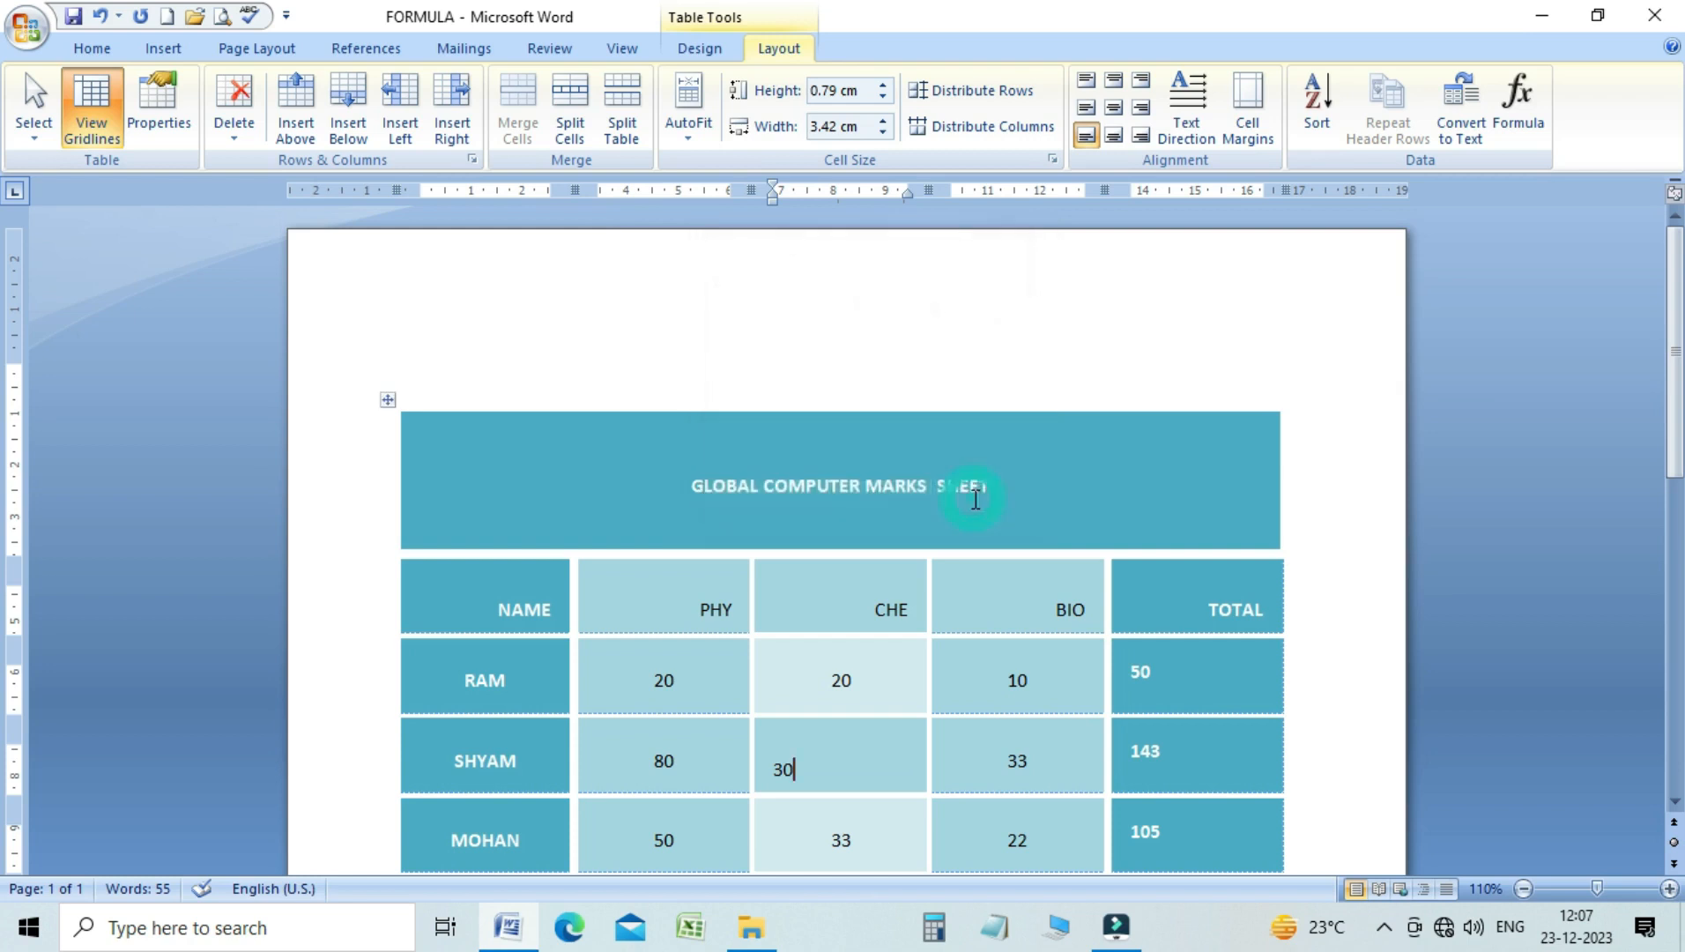